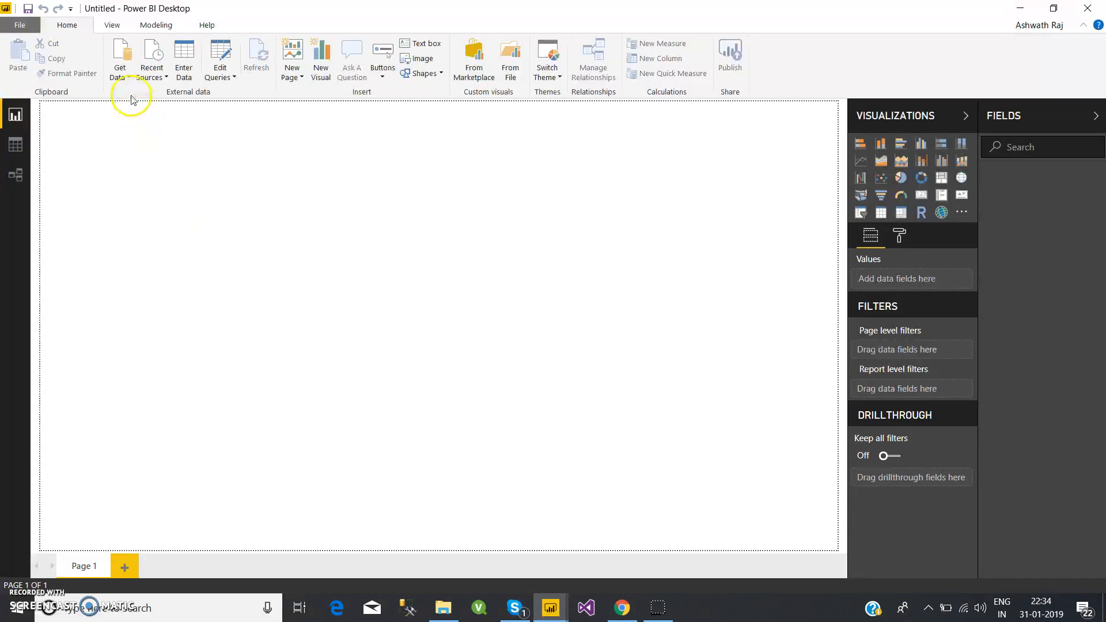
- Import the Orders sheet from the Global Superstore_xls_1 Excel workbook and load it into the report
{"action": "left_click", "coordinate": [123, 76]}
{"action": "left_click", "coordinate": [153, 112]}
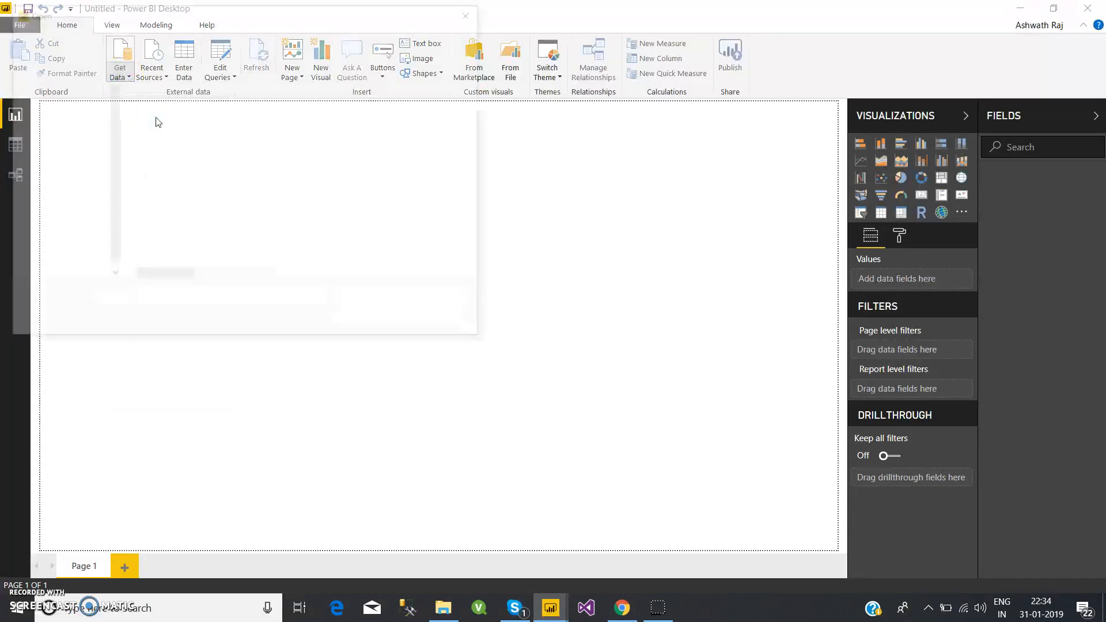
{"action": "left_click", "coordinate": [201, 161]}
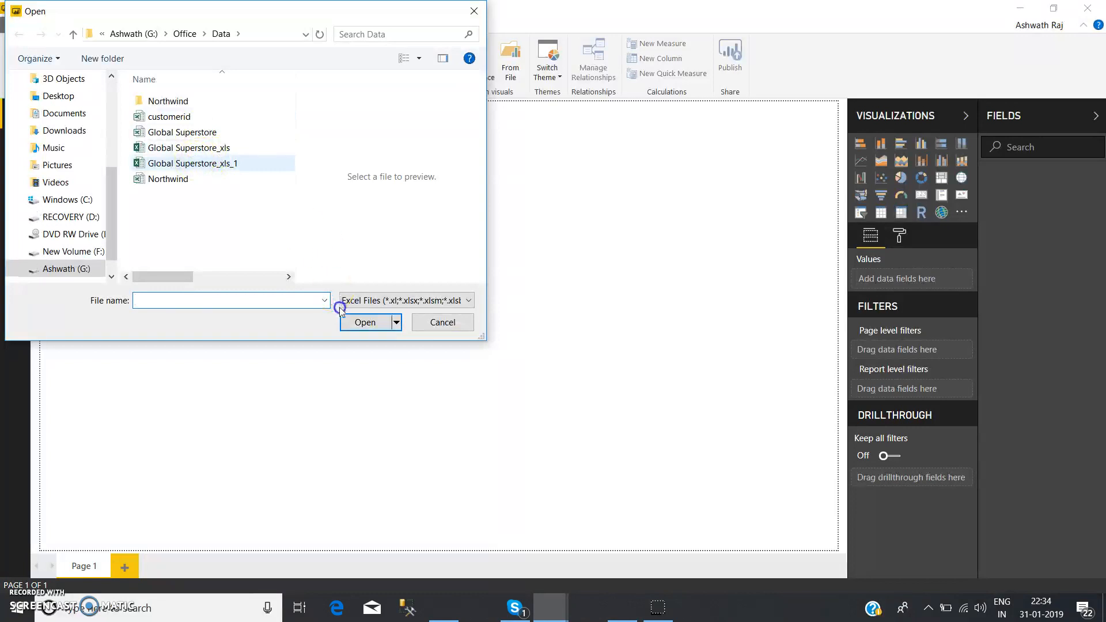
{"action": "left_click", "coordinate": [359, 323]}
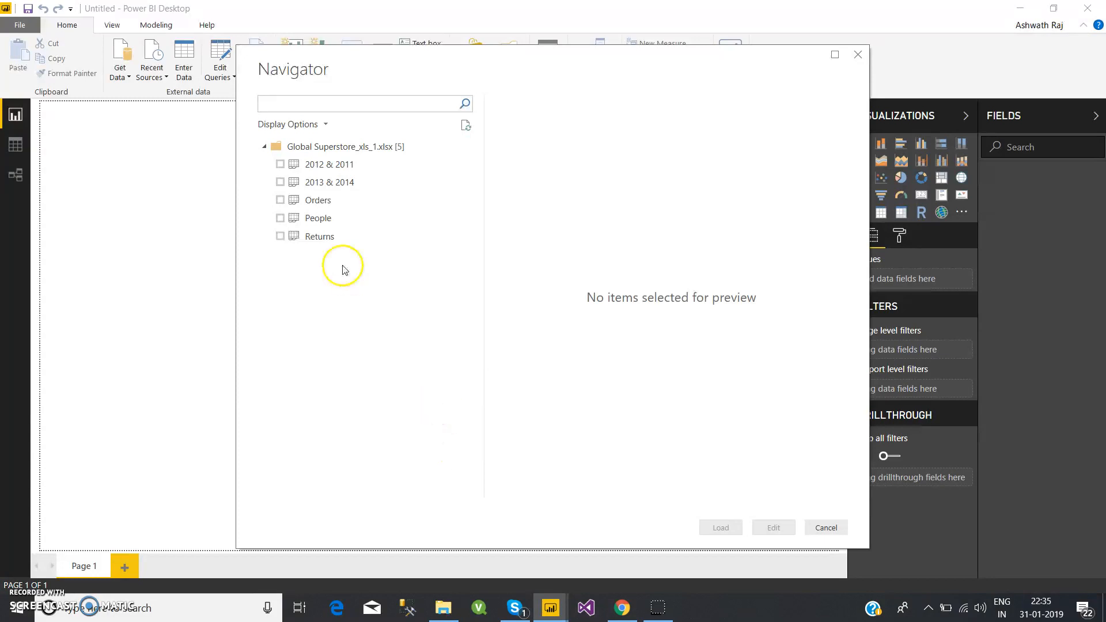
{"action": "left_click", "coordinate": [278, 200]}
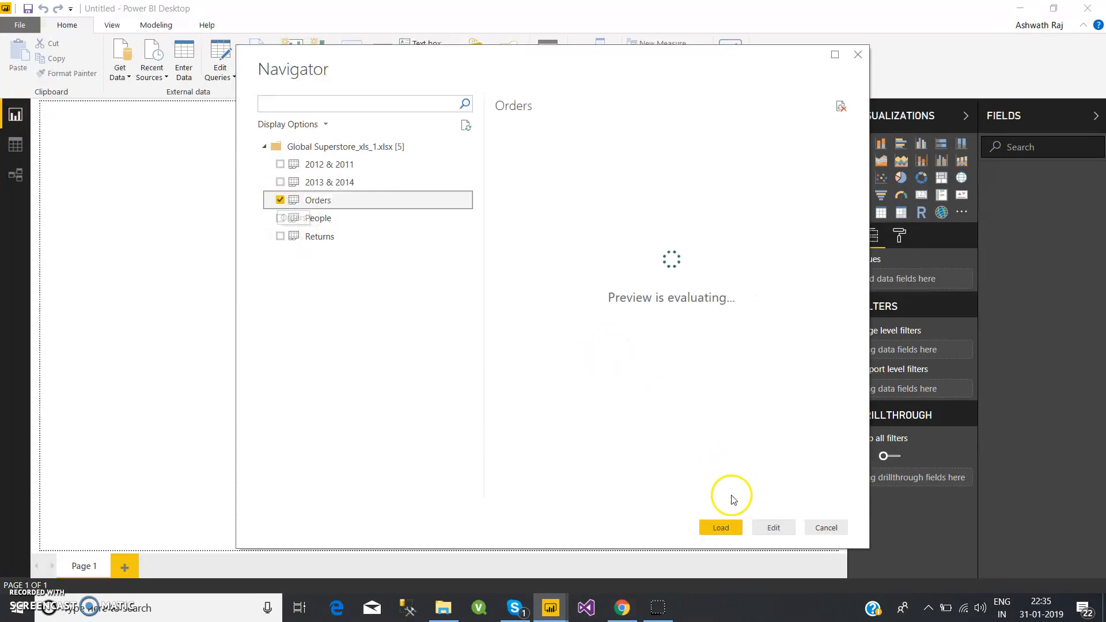
{"action": "left_click", "coordinate": [720, 528]}
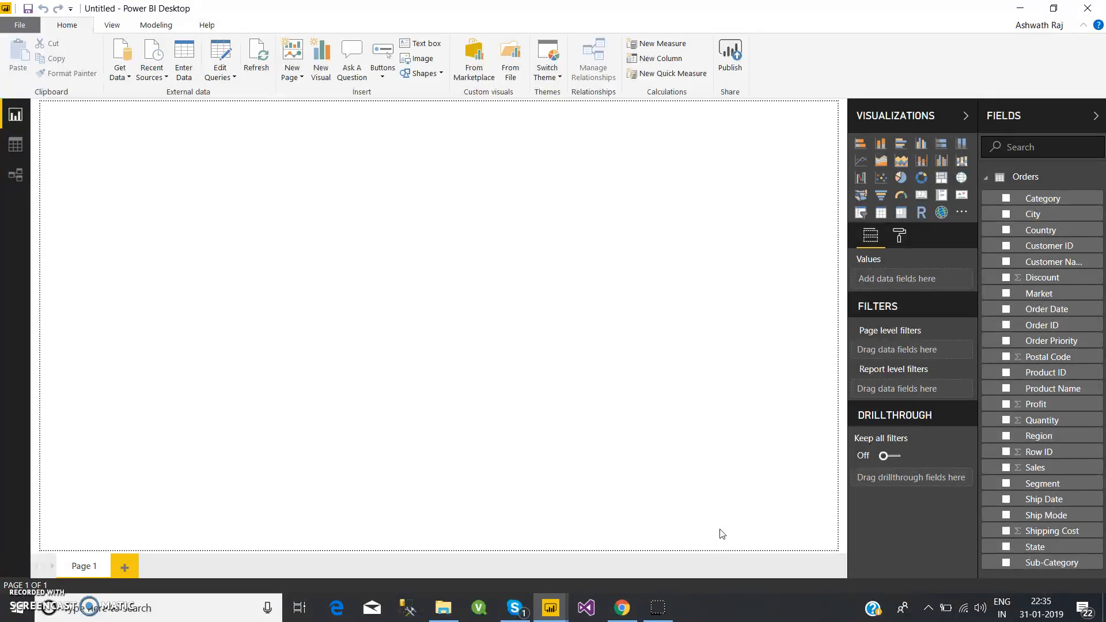
- Add a Sales card in the page's upper-left corner and shrink it to a compact size
{"action": "left_click", "coordinate": [633, 250]}
{"action": "left_click", "coordinate": [1007, 469]}
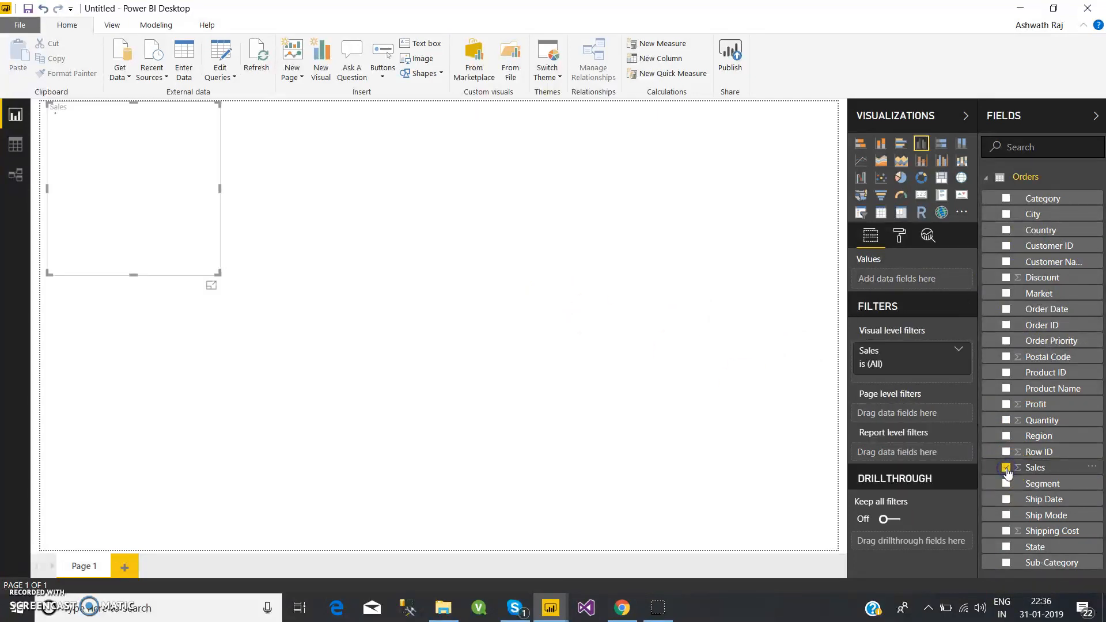
{"action": "left_click", "coordinate": [921, 196]}
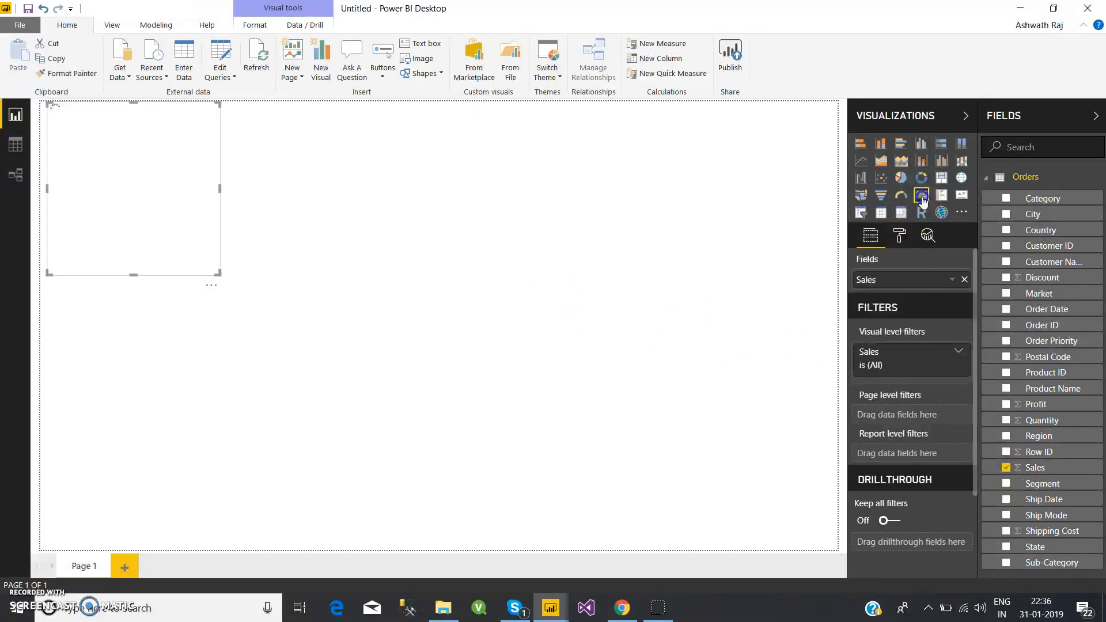
{"action": "left_click_drag", "start_coordinate": [217, 272], "coordinate": [192, 155]}
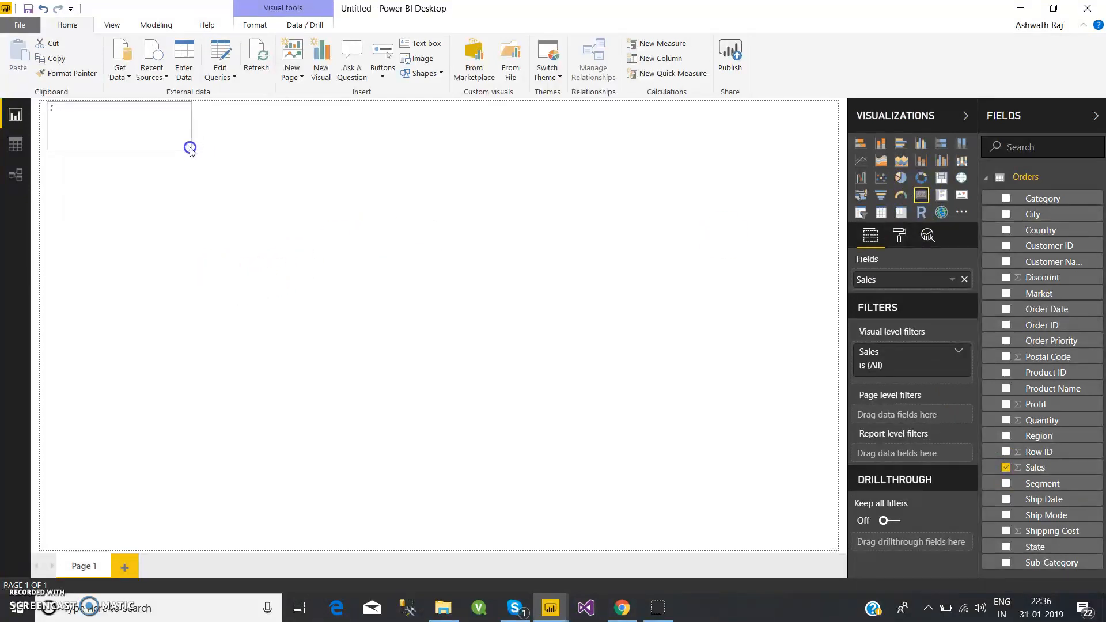
{"action": "left_click", "coordinate": [279, 232]}
{"action": "left_click", "coordinate": [192, 151]}
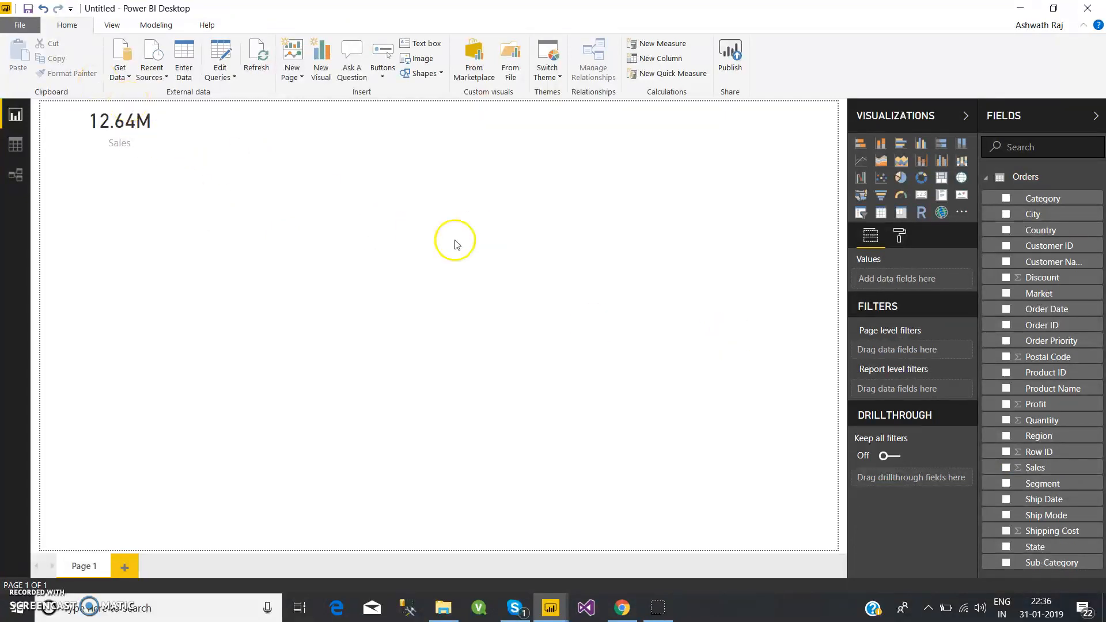
- Add a separate column chart of Sales below the Sales card
{"action": "left_click", "coordinate": [1044, 470]}
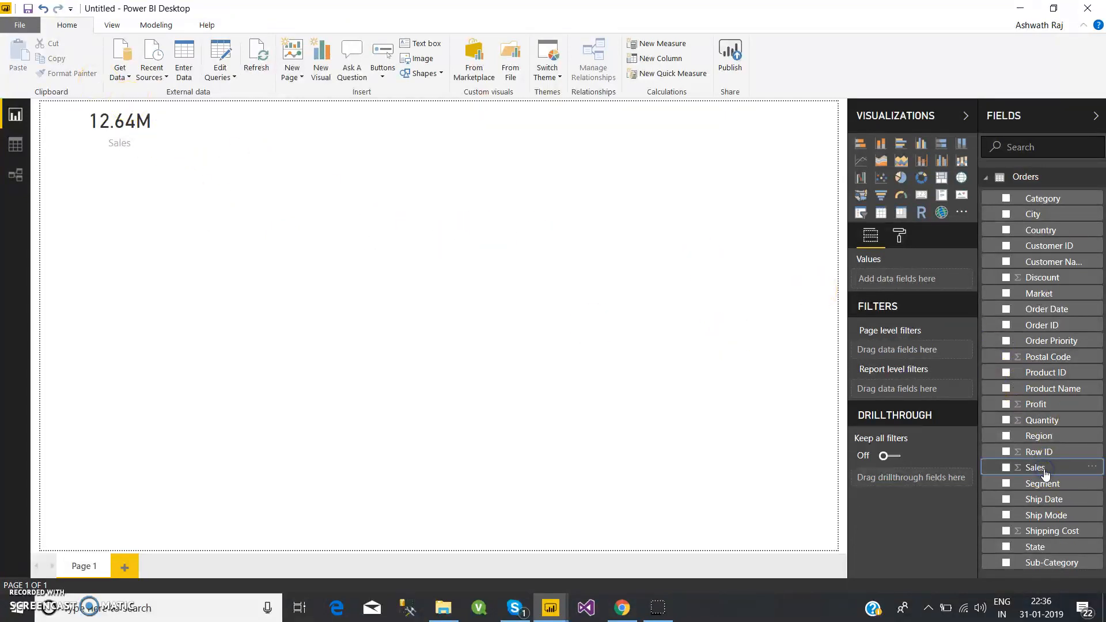
{"action": "left_click_drag", "start_coordinate": [1044, 470], "coordinate": [630, 317]}
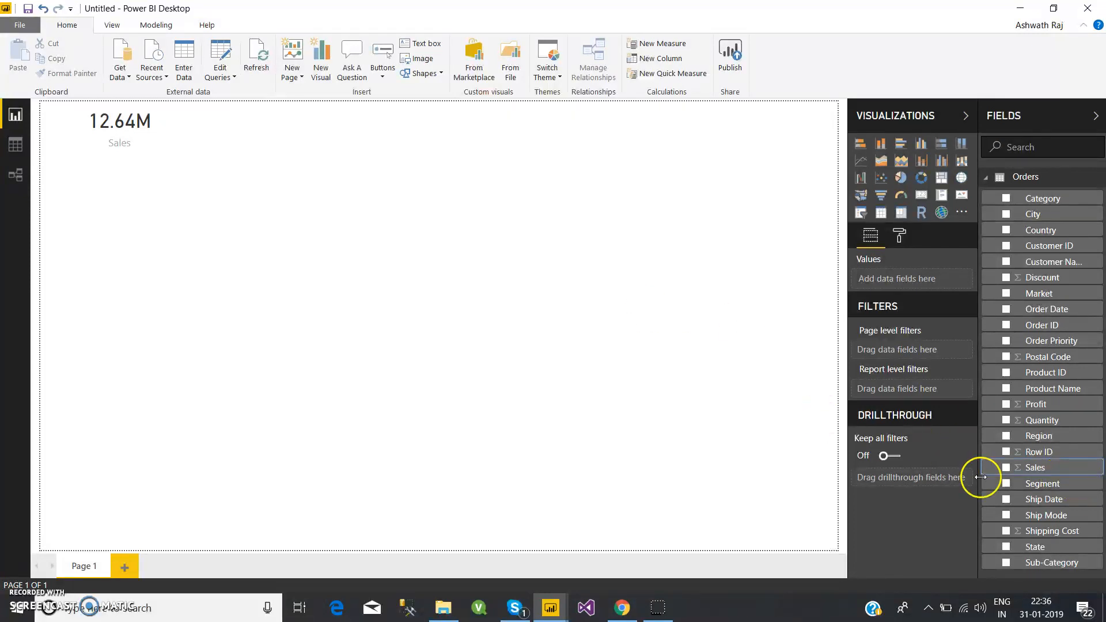
{"action": "left_click", "coordinate": [1039, 470]}
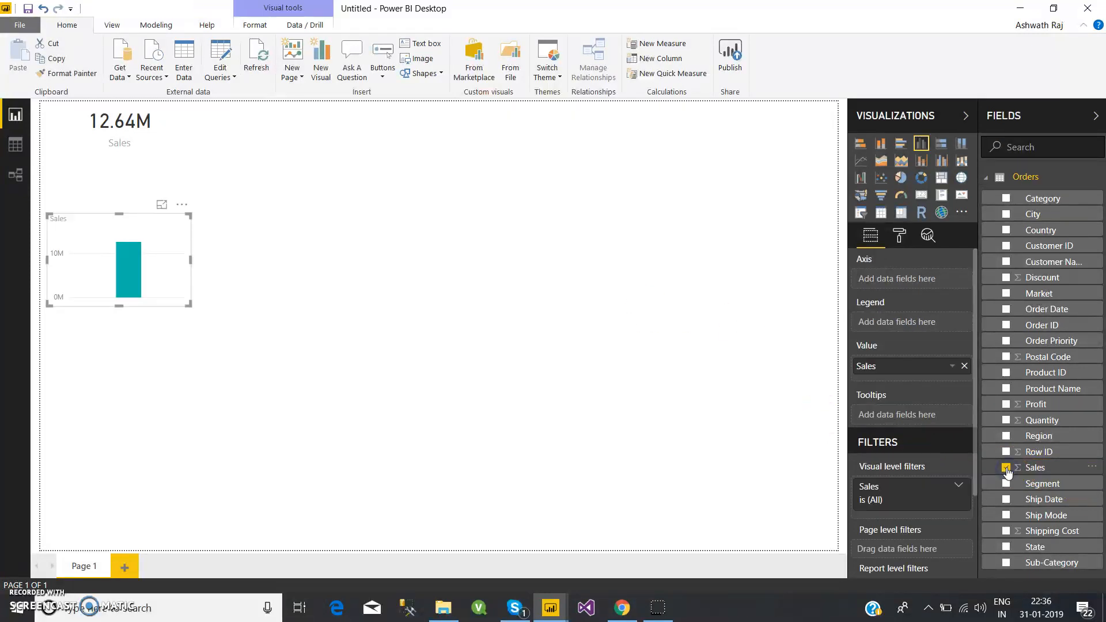
- Format the Sales field as currency in $ English (United States)
{"action": "left_click", "coordinate": [157, 25]}
{"action": "left_click", "coordinate": [113, 24]}
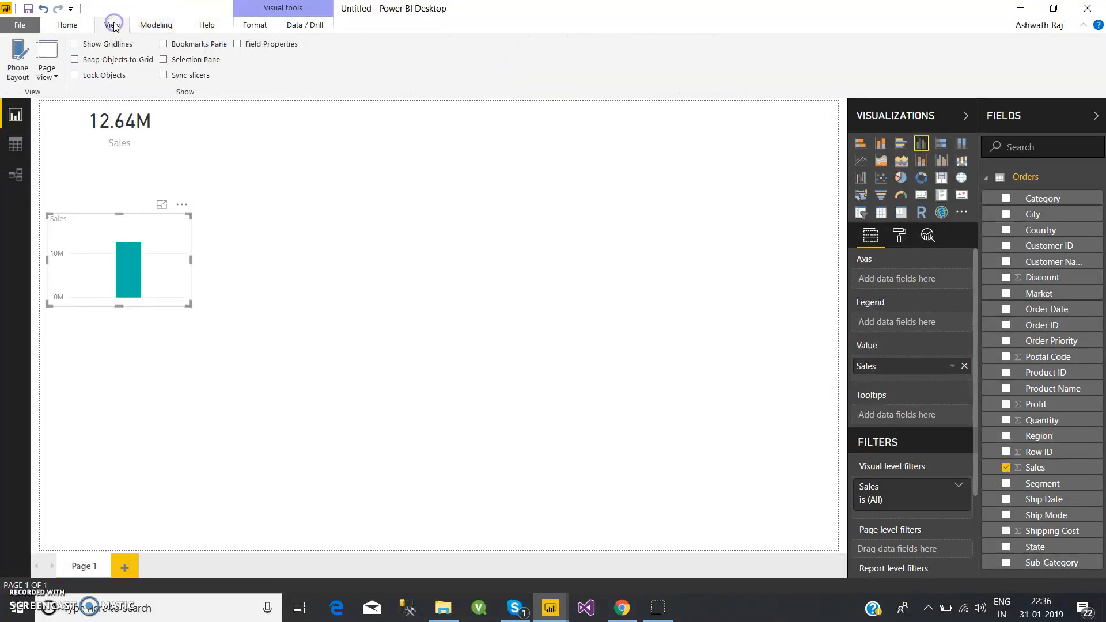
{"action": "left_click", "coordinate": [207, 25]}
{"action": "left_click", "coordinate": [160, 25]}
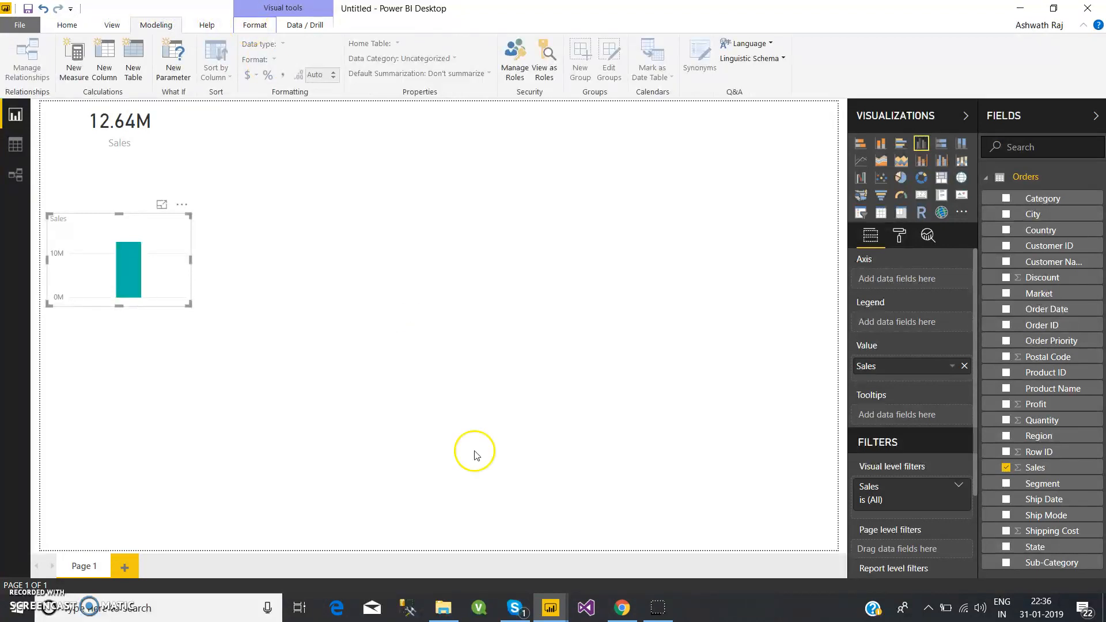
{"action": "left_click", "coordinate": [1046, 470]}
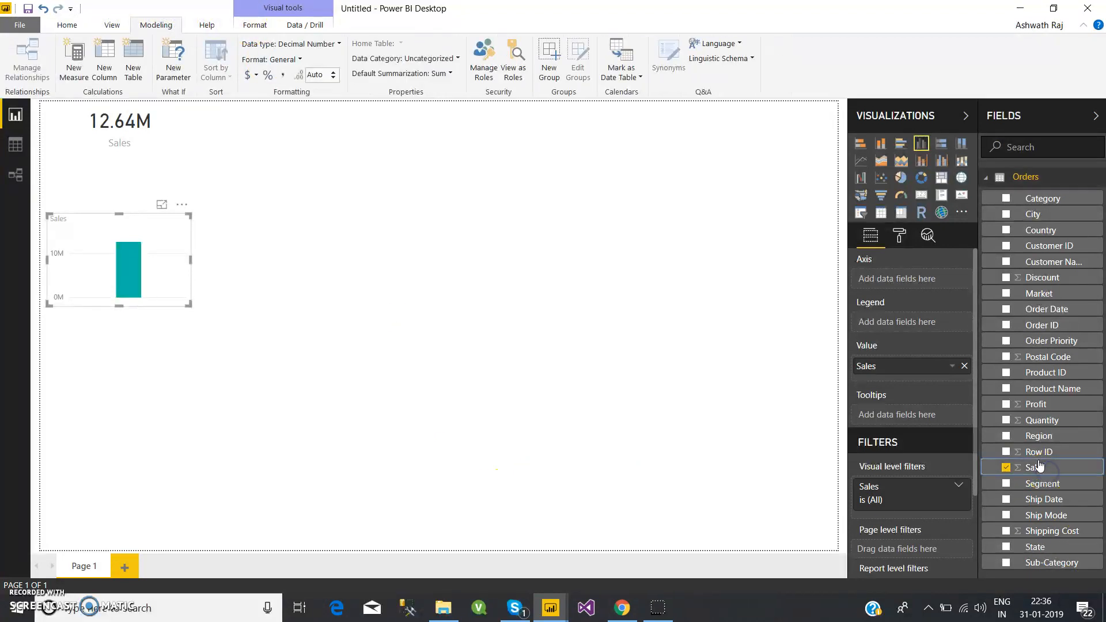
{"action": "left_click", "coordinate": [292, 60]}
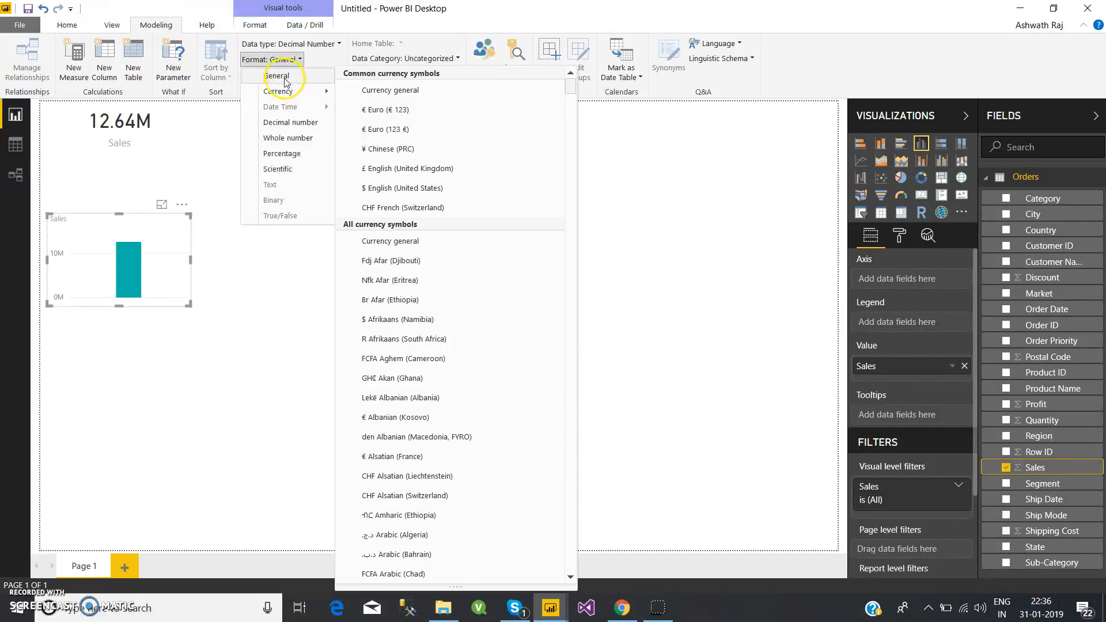
{"action": "mouse_move", "coordinate": [288, 95]}
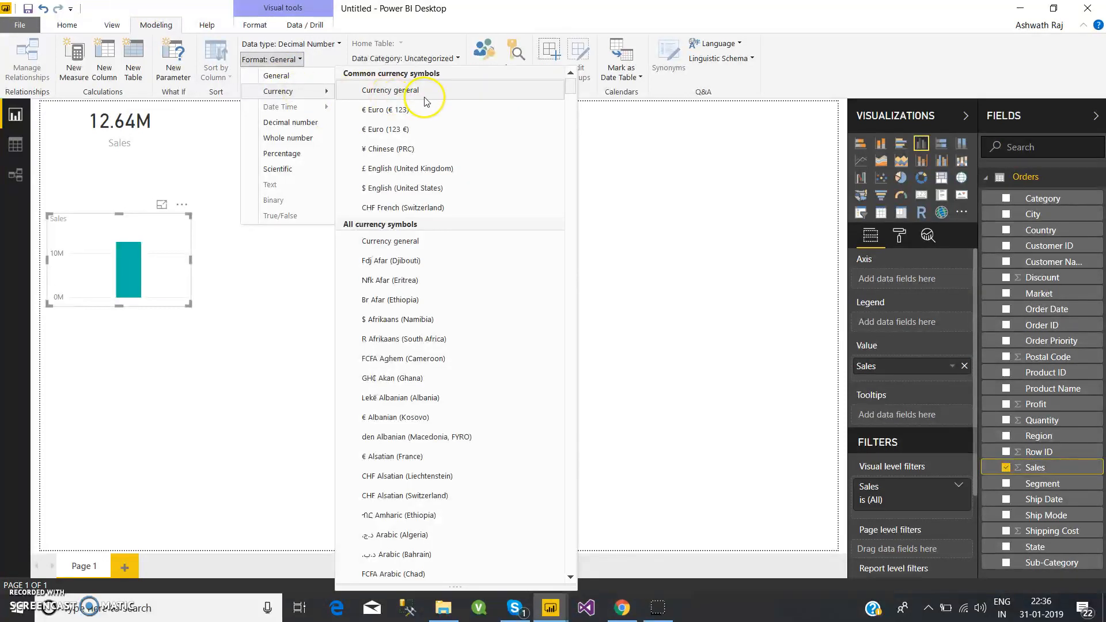
{"action": "left_click", "coordinate": [429, 193]}
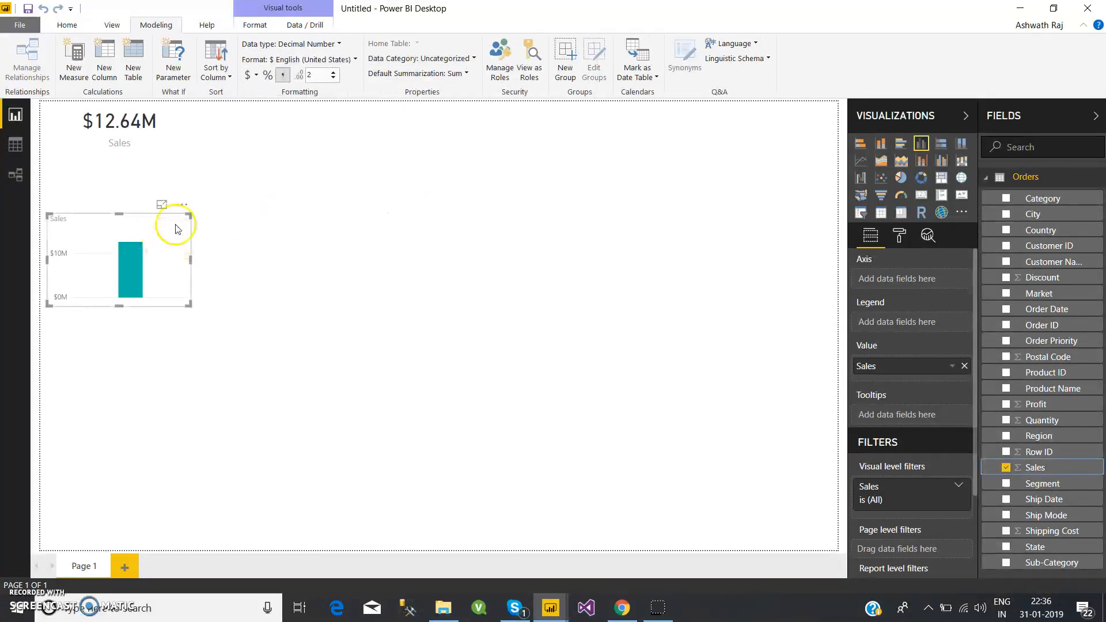
- Delete the Sales column chart below the Sales card
{"action": "left_click", "coordinate": [182, 204]}
{"action": "left_click", "coordinate": [400, 212]}
{"action": "key", "text": "Delete"}
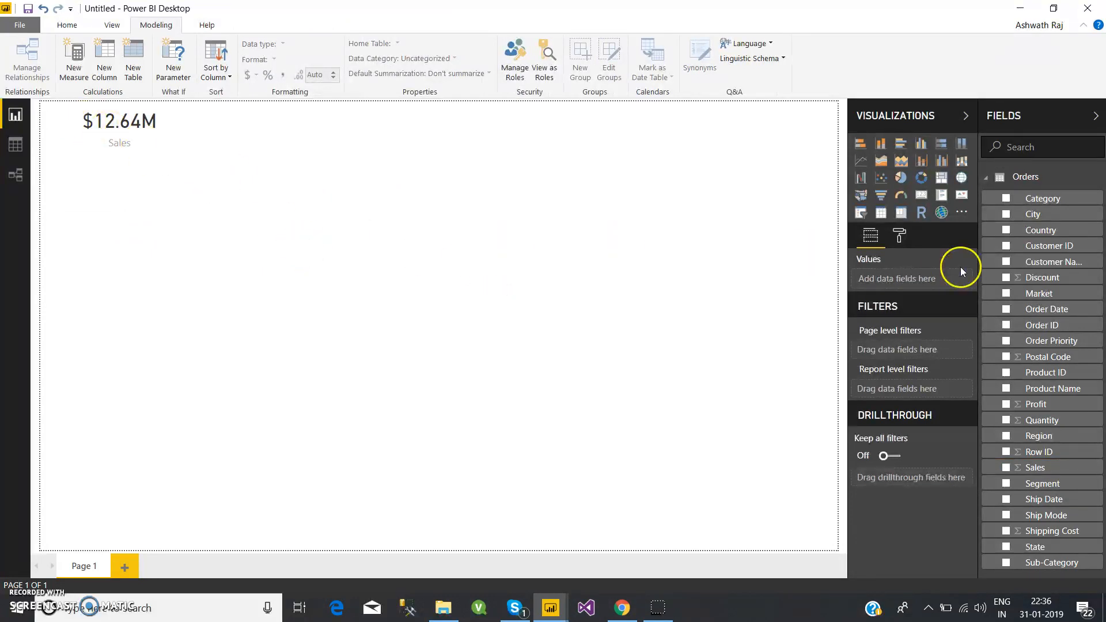
- Add a Profit card beside the Sales card and shrink it to match the Sales card's height
{"action": "left_click", "coordinate": [1006, 405]}
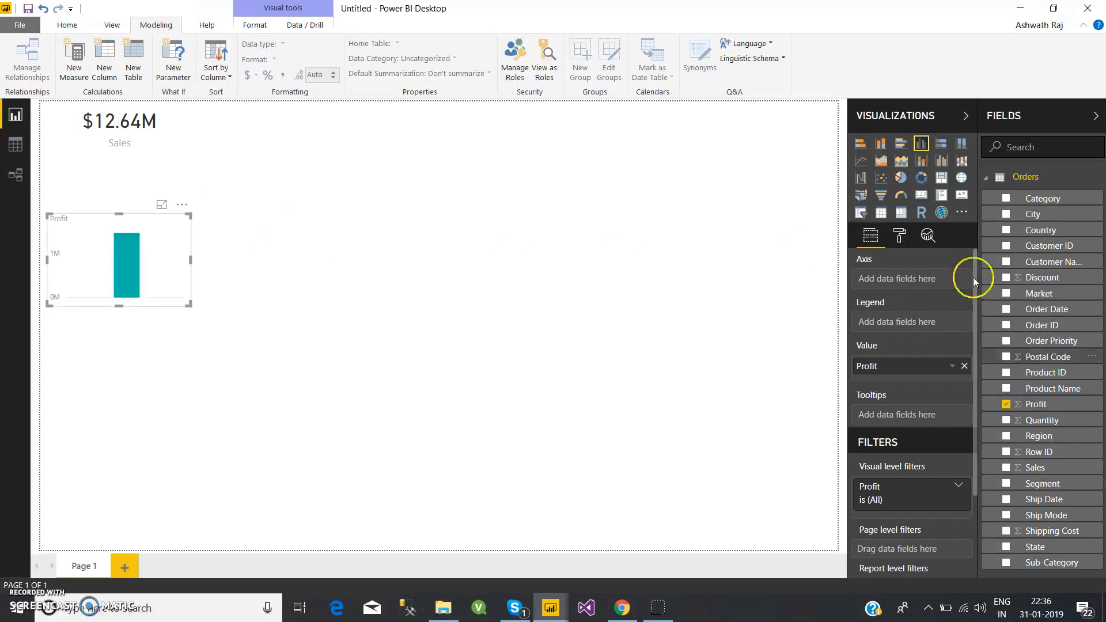
{"action": "left_click", "coordinate": [921, 195]}
{"action": "left_click_drag", "start_coordinate": [91, 247], "coordinate": [275, 114]}
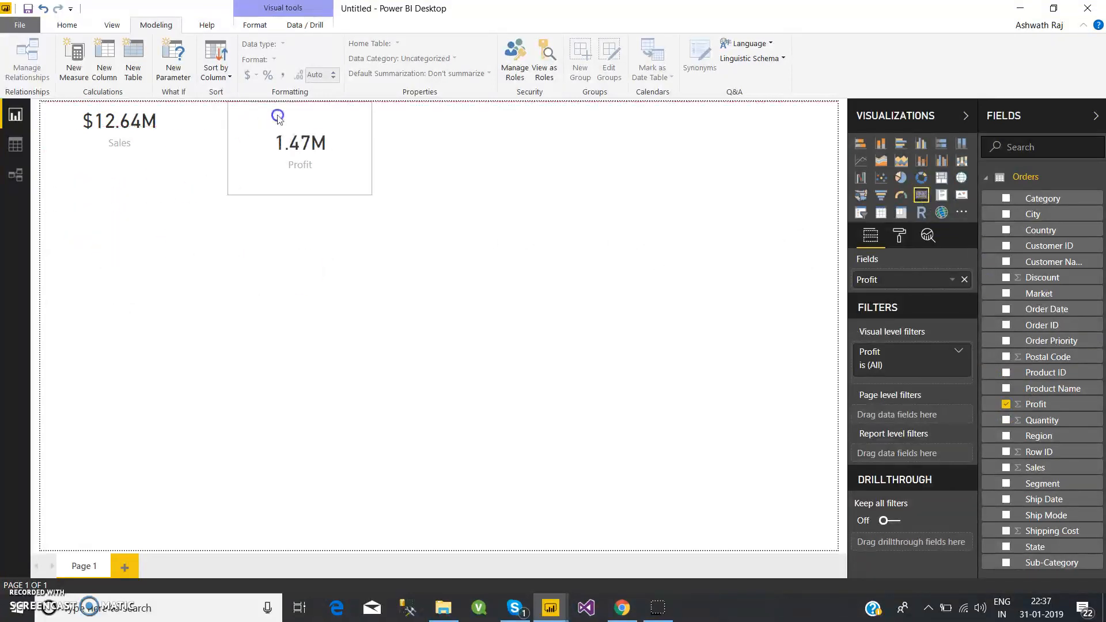
{"action": "left_click_drag", "start_coordinate": [364, 193], "coordinate": [360, 153]}
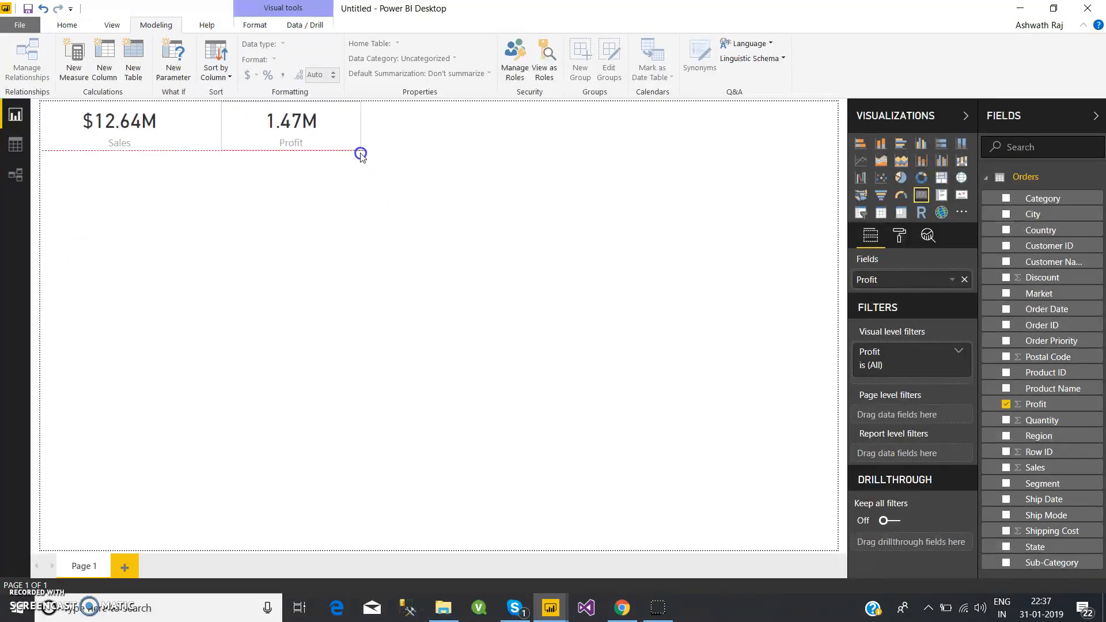
{"action": "left_click", "coordinate": [361, 154]}
- Format the Profit field as $ English (United States) currency and remove the extra Profit column chart
{"action": "left_click", "coordinate": [1007, 405]}
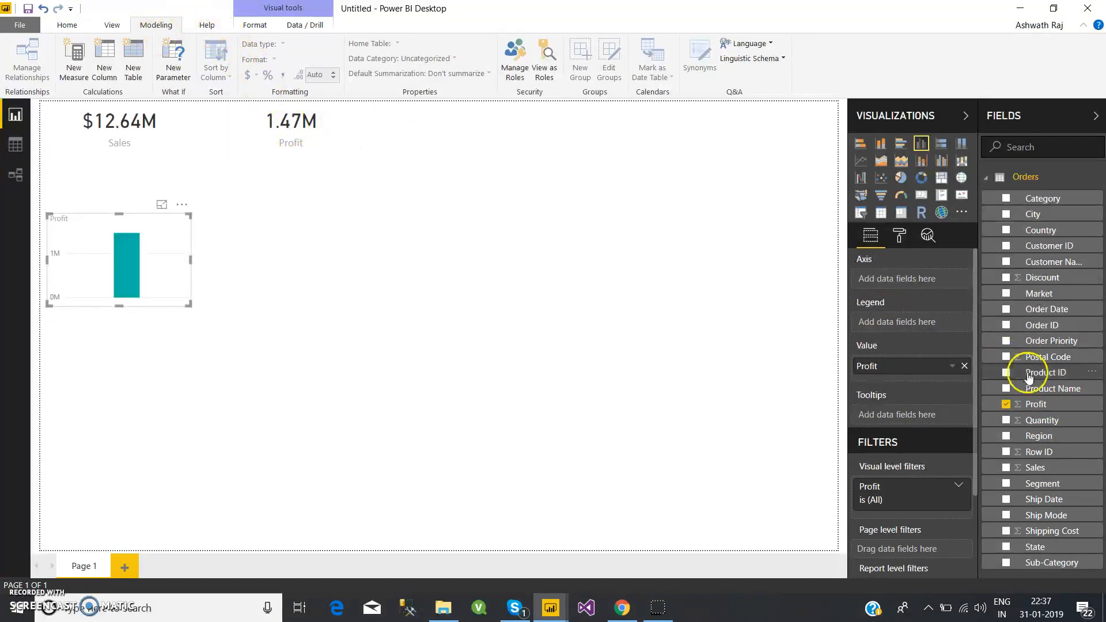
{"action": "left_click", "coordinate": [1038, 404]}
{"action": "left_click", "coordinate": [293, 59]}
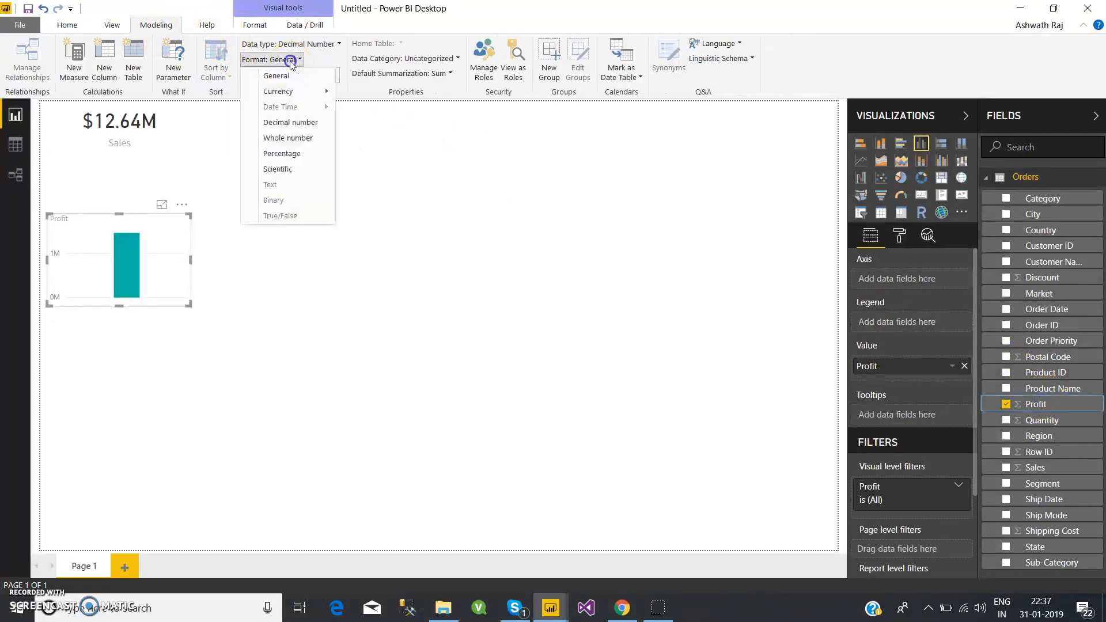
{"action": "mouse_move", "coordinate": [310, 96]}
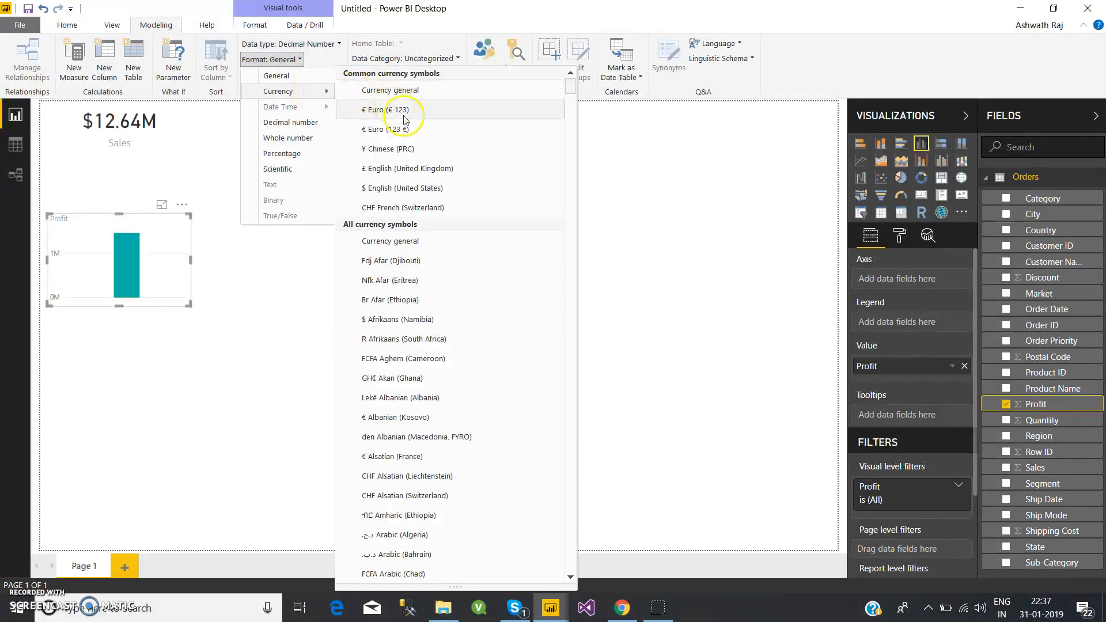
{"action": "left_click", "coordinate": [397, 188]}
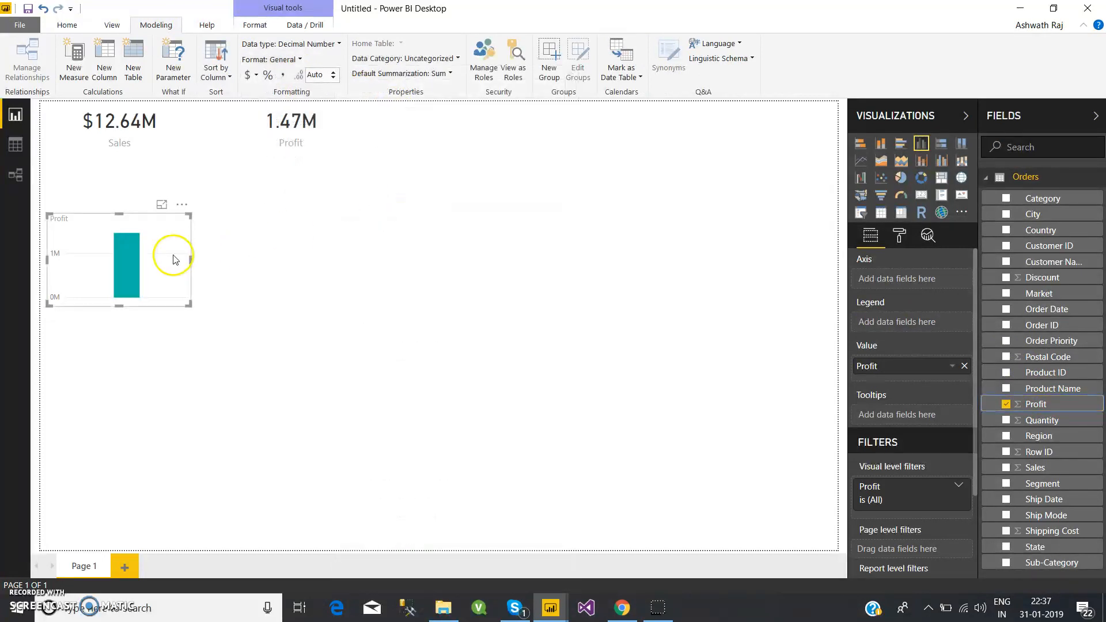
{"action": "left_click", "coordinate": [182, 205]}
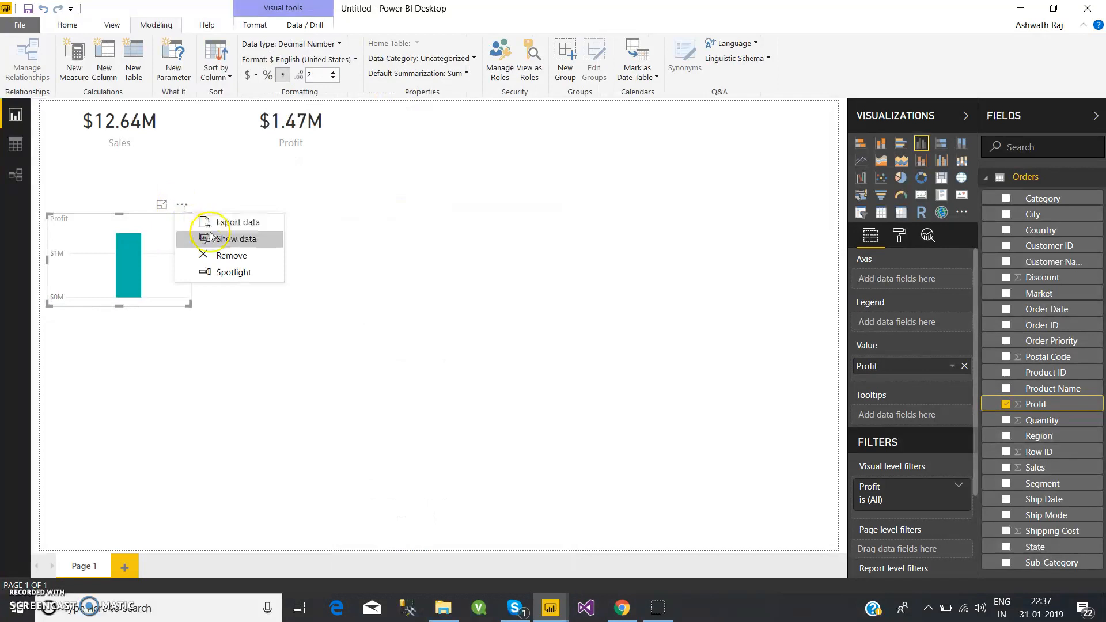
{"action": "left_click", "coordinate": [244, 252]}
- Add a Quantity card beside the Profit card and shrink it to the height of the other cards
{"action": "left_click", "coordinate": [1006, 421]}
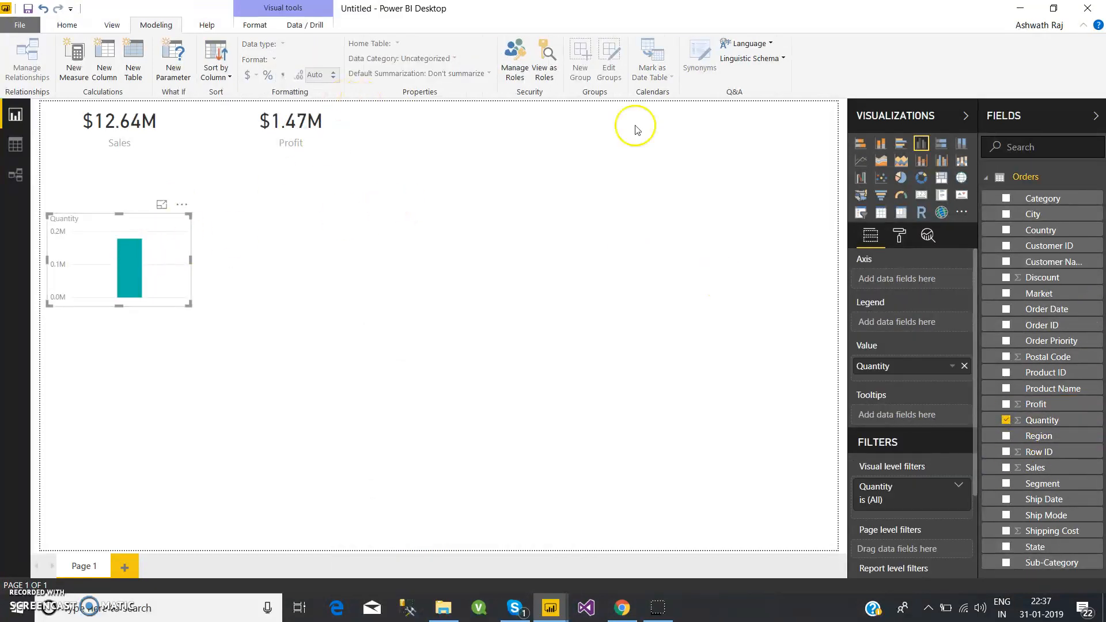
{"action": "left_click", "coordinate": [921, 193]}
{"action": "left_click_drag", "start_coordinate": [115, 248], "coordinate": [453, 125]}
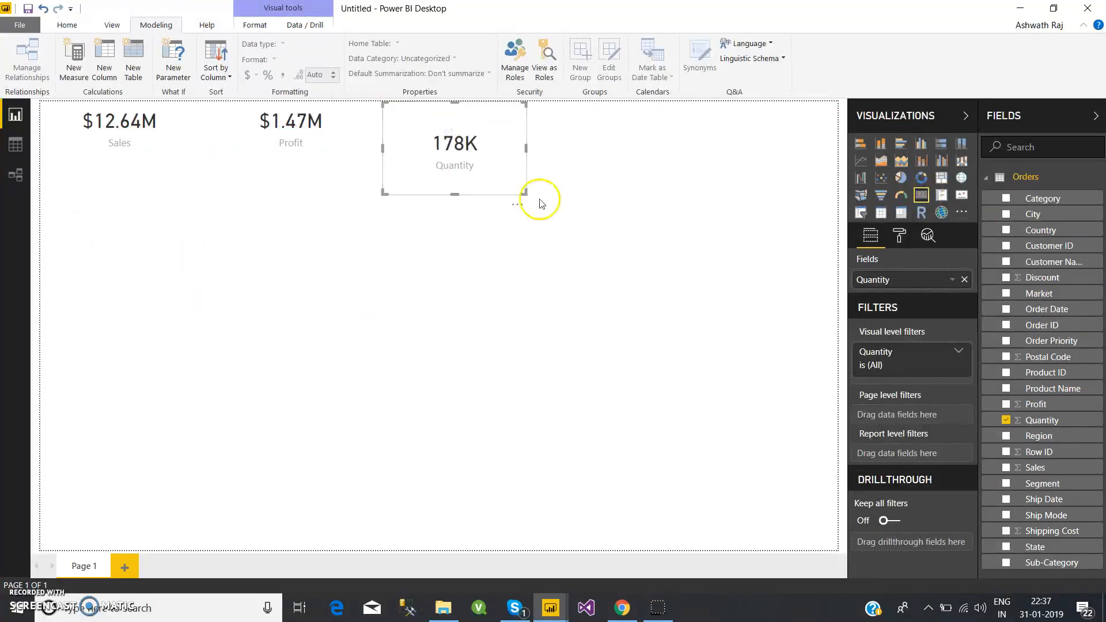
{"action": "left_click_drag", "start_coordinate": [527, 177], "coordinate": [529, 149]}
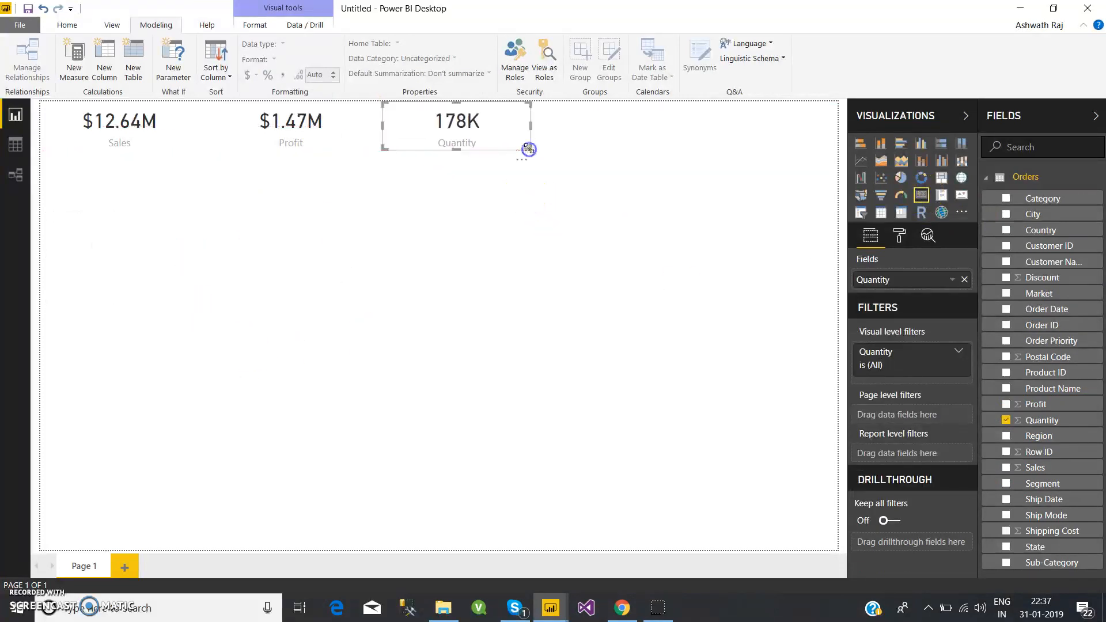
{"action": "left_click", "coordinate": [564, 271]}
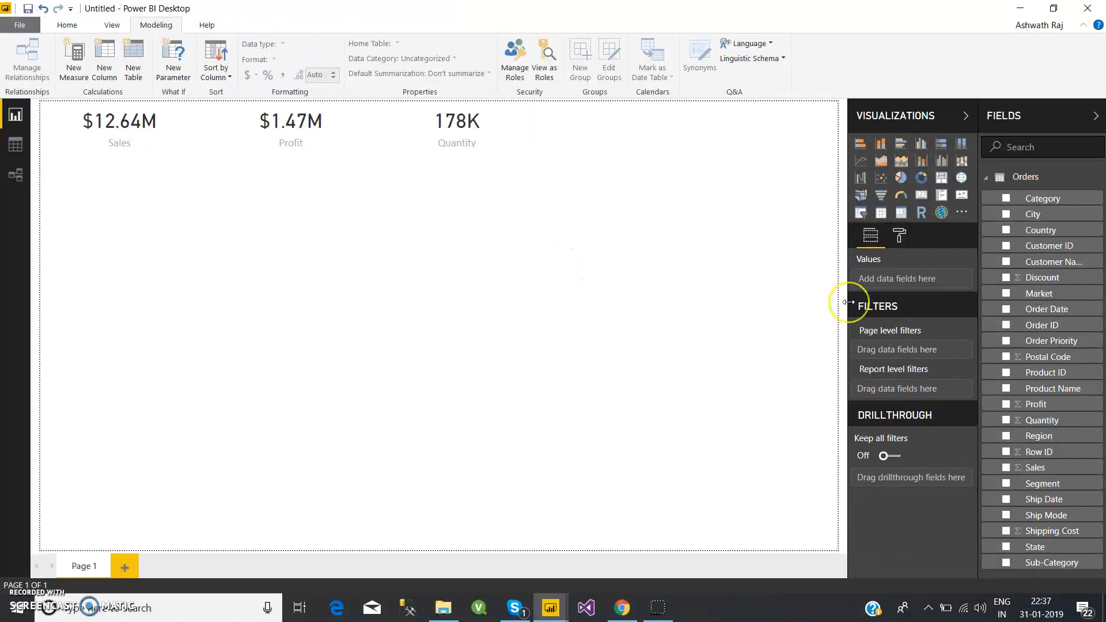
- Add a card showing the distinct count of Order ID, then shrink it and place it beside the Quantity card
{"action": "left_click", "coordinate": [66, 24]}
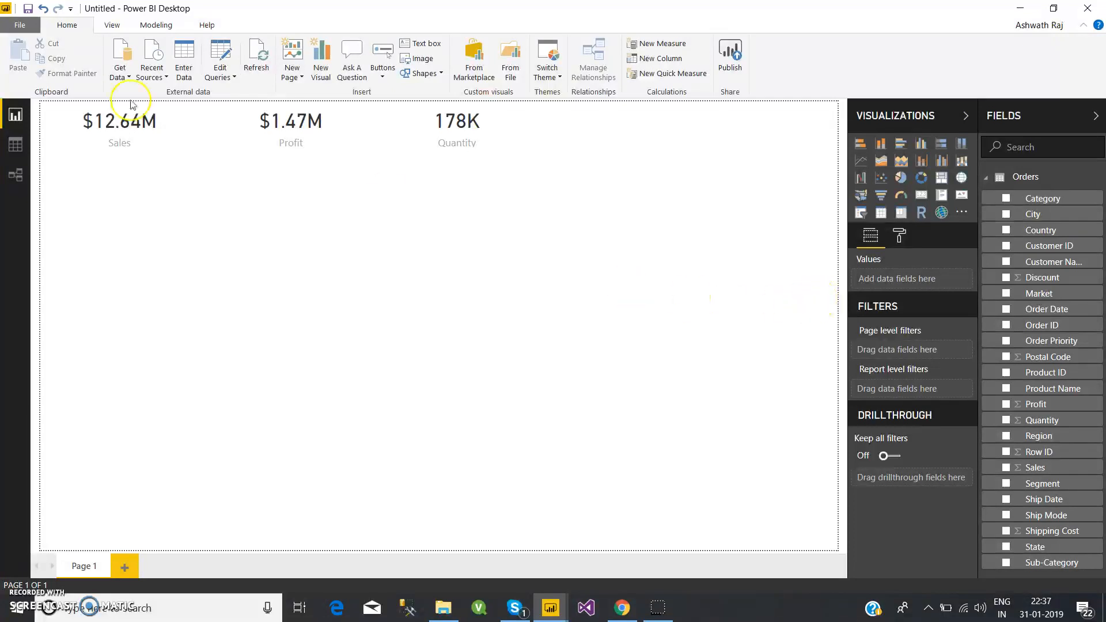
{"action": "left_click", "coordinate": [15, 146]}
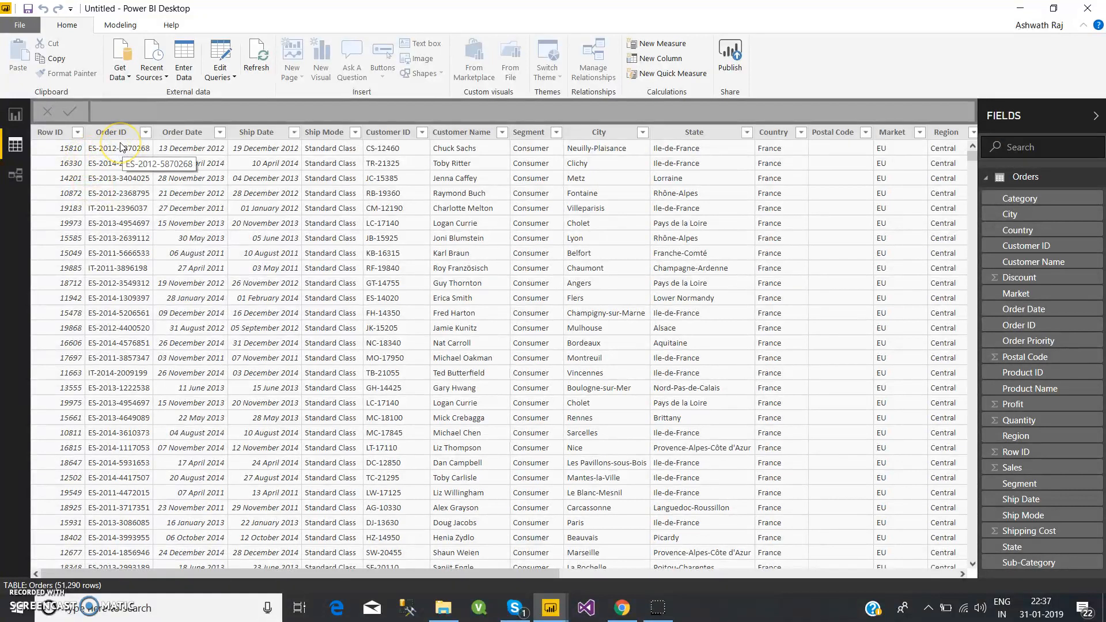
{"action": "left_click", "coordinate": [15, 114]}
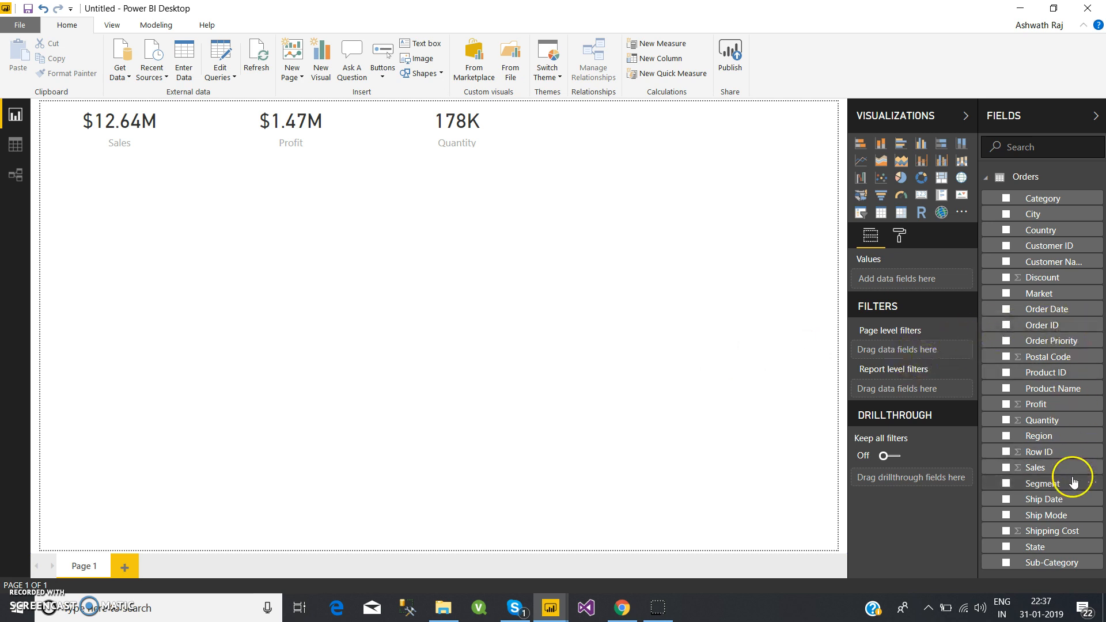
{"action": "left_click_drag", "start_coordinate": [1052, 325], "coordinate": [653, 293]}
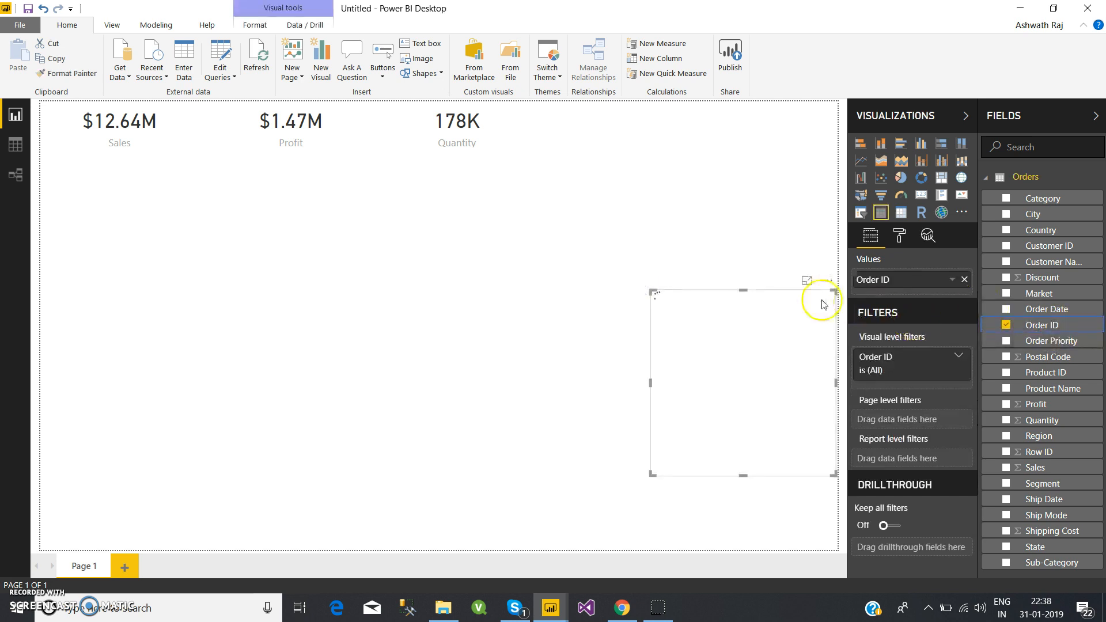
{"action": "left_click", "coordinate": [922, 196]}
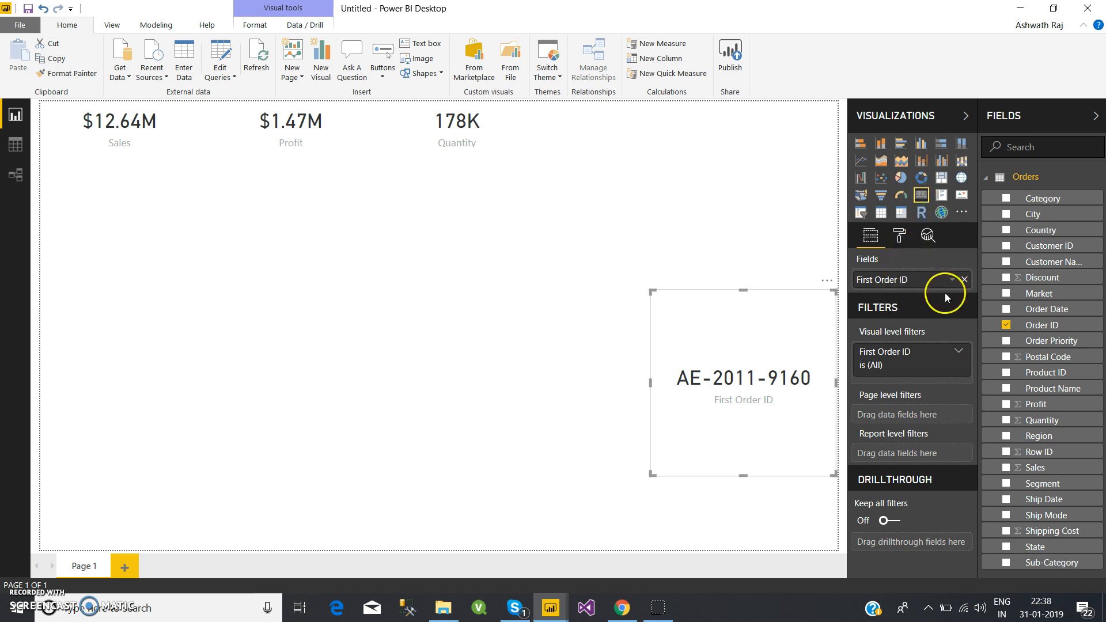
{"action": "left_click", "coordinate": [953, 281]}
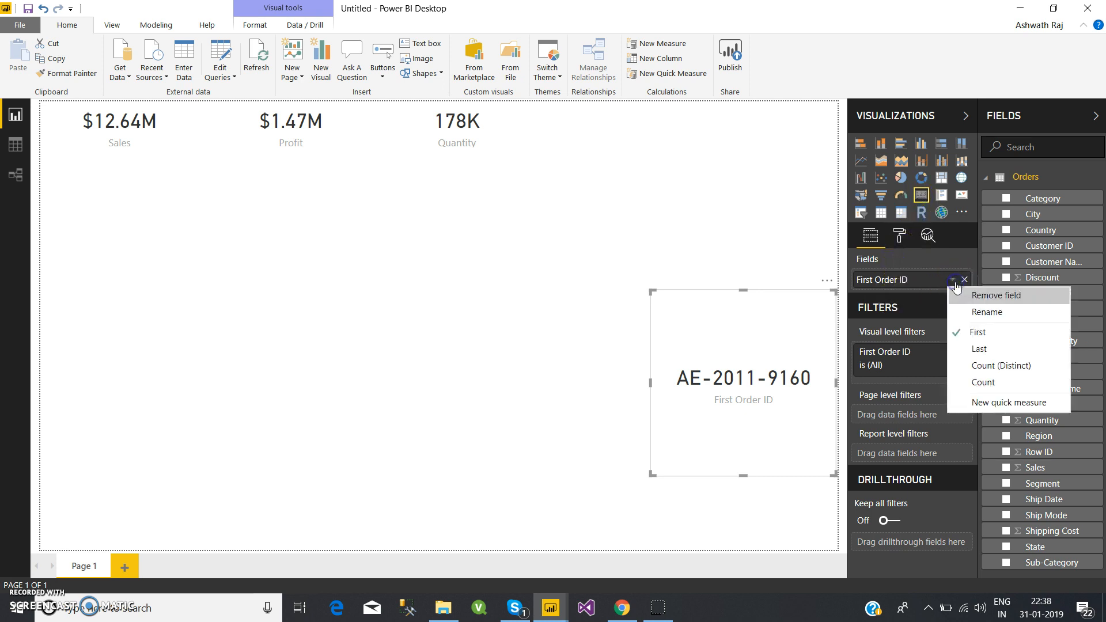
{"action": "left_click", "coordinate": [978, 365]}
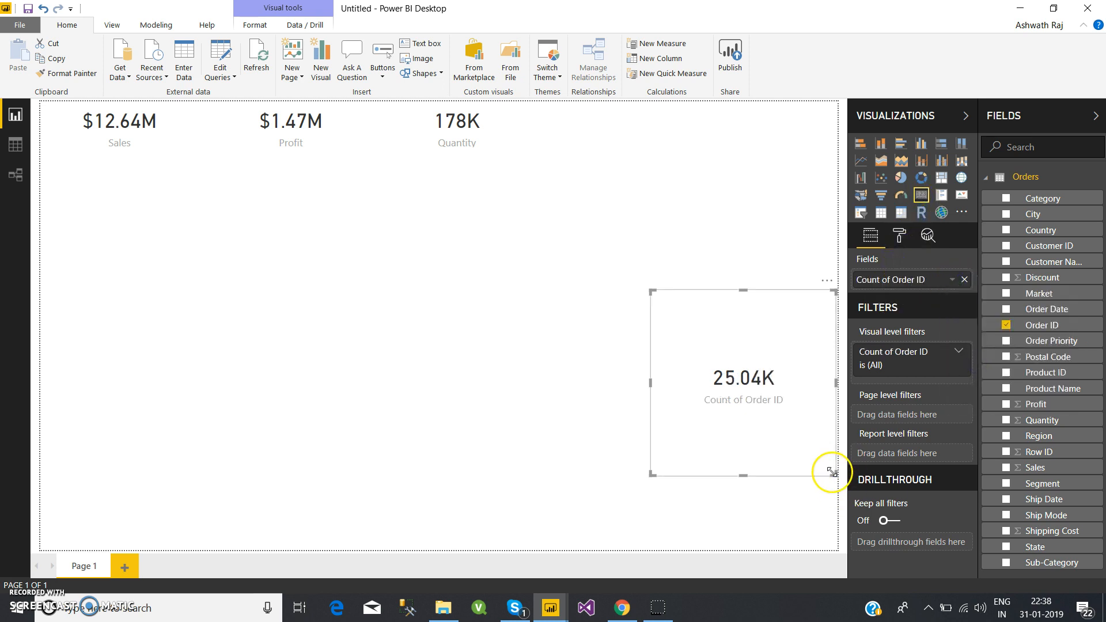
{"action": "left_click_drag", "start_coordinate": [834, 476], "coordinate": [719, 146]}
{"action": "left_click", "coordinate": [741, 210]}
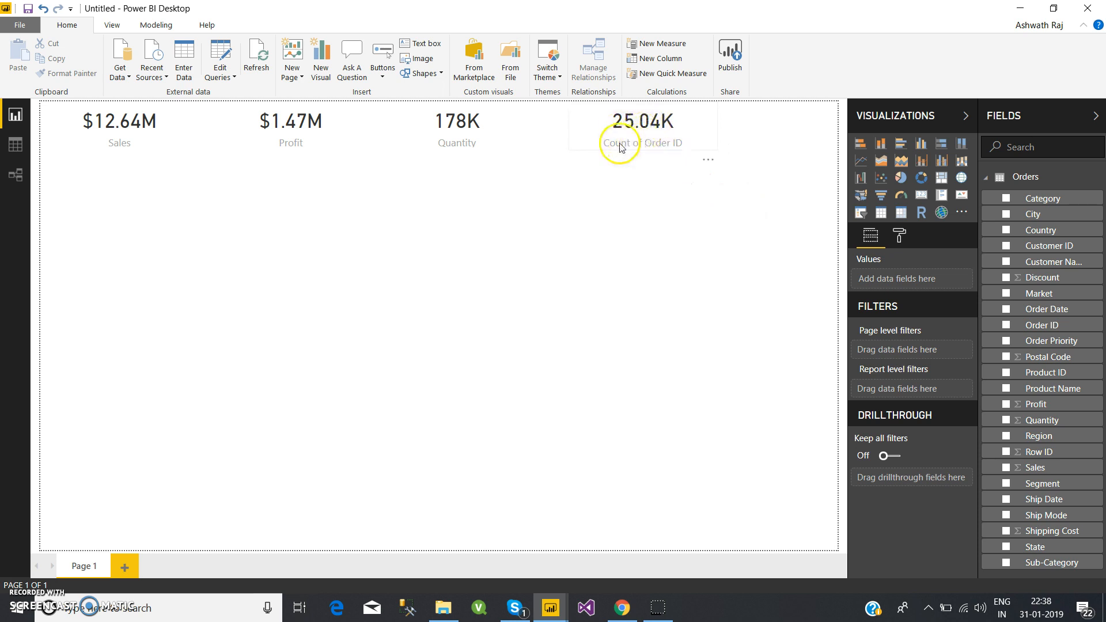
- Examine the order count card's formatting options, from the data label and category label settings down to the title settings
{"action": "left_click", "coordinate": [654, 109]}
{"action": "left_click", "coordinate": [895, 247]}
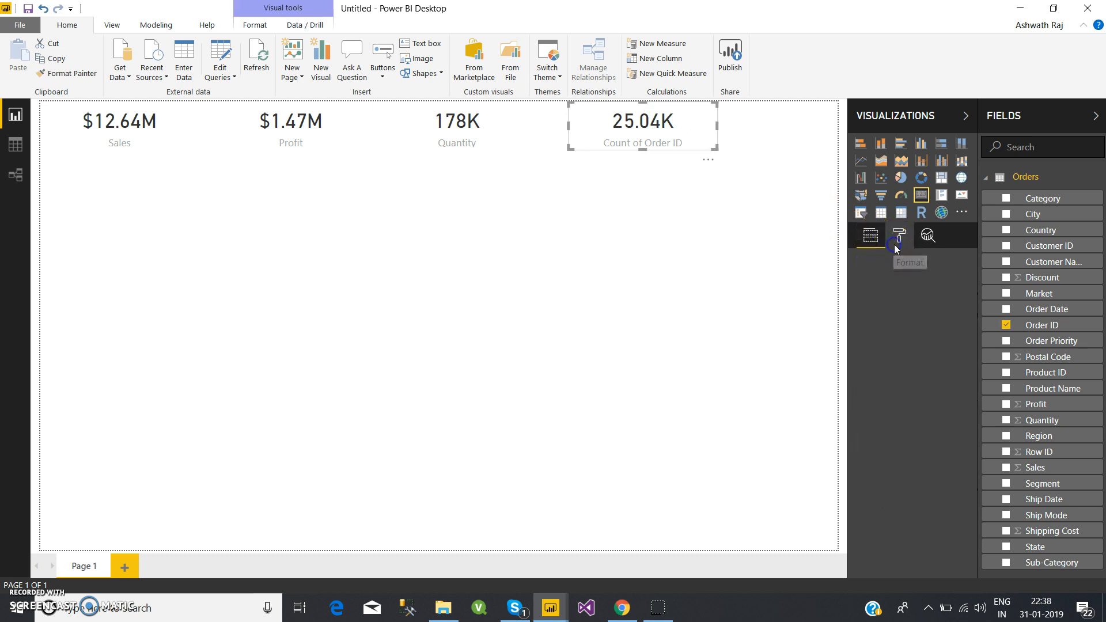
{"action": "left_click", "coordinate": [879, 300]}
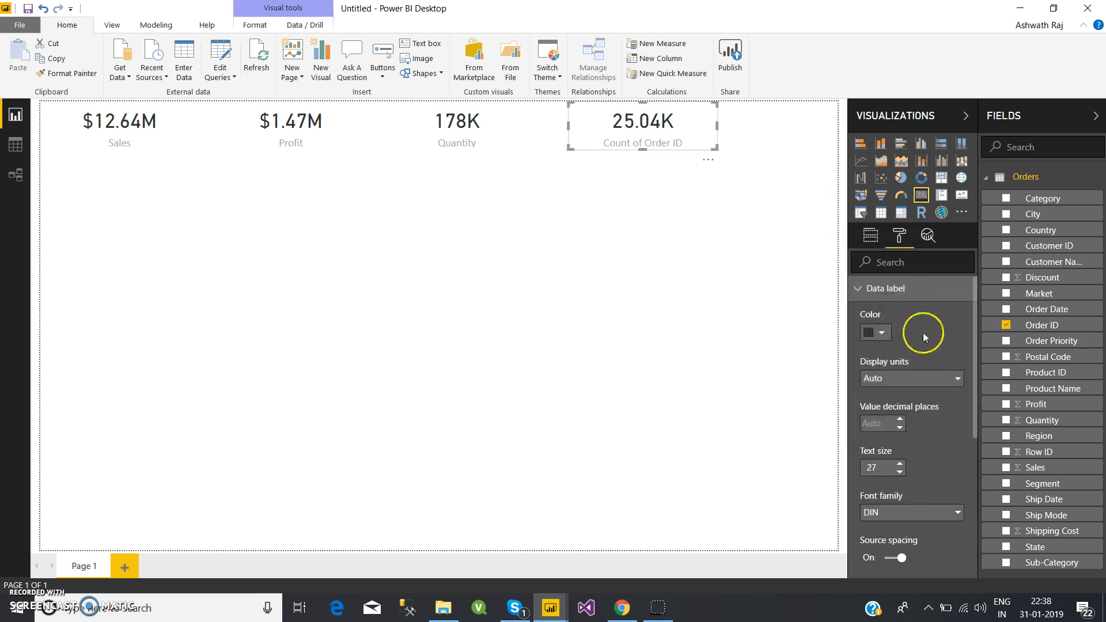
{"action": "left_click_drag", "start_coordinate": [976, 381], "coordinate": [974, 487]}
{"action": "left_click", "coordinate": [890, 444]}
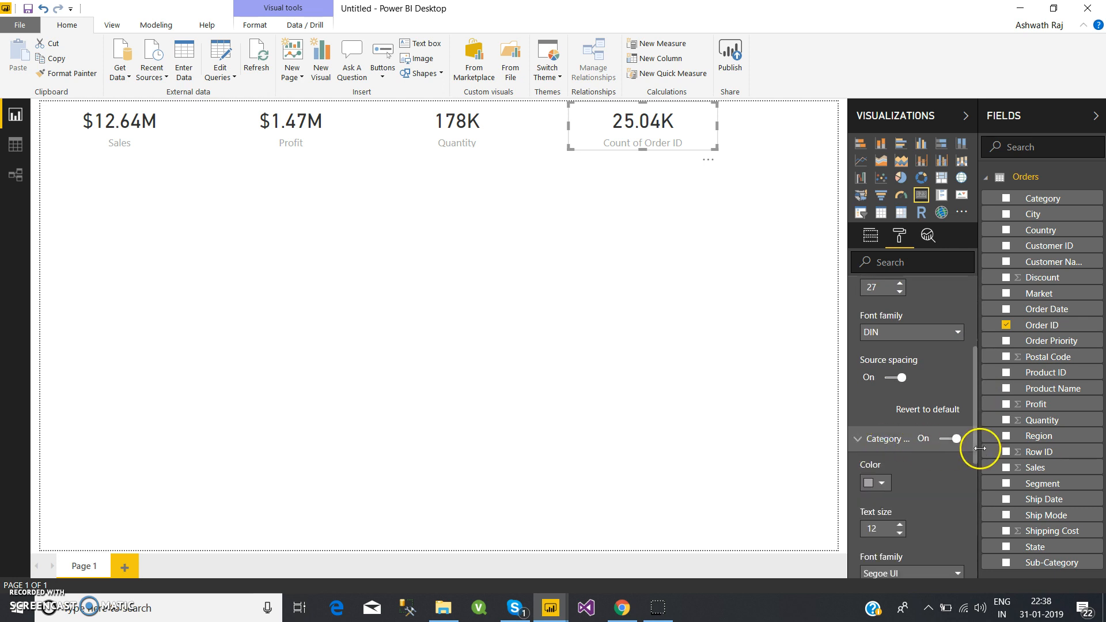
{"action": "left_click_drag", "start_coordinate": [977, 447], "coordinate": [977, 549]}
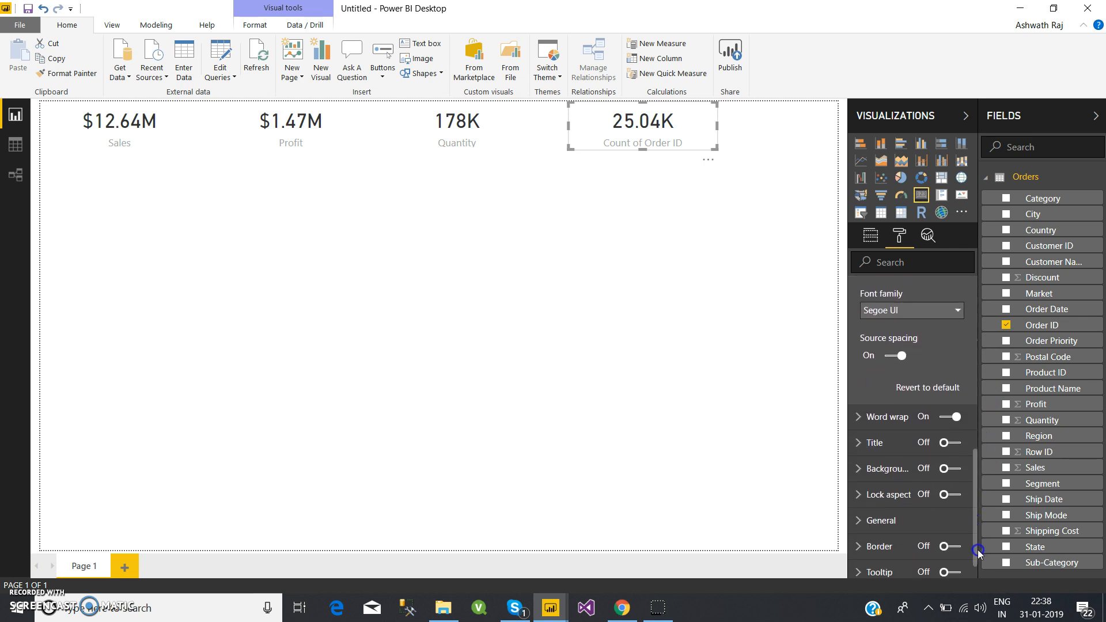
{"action": "scroll", "coordinate": [976, 518], "scroll_direction": "down", "scroll_amount": 1}
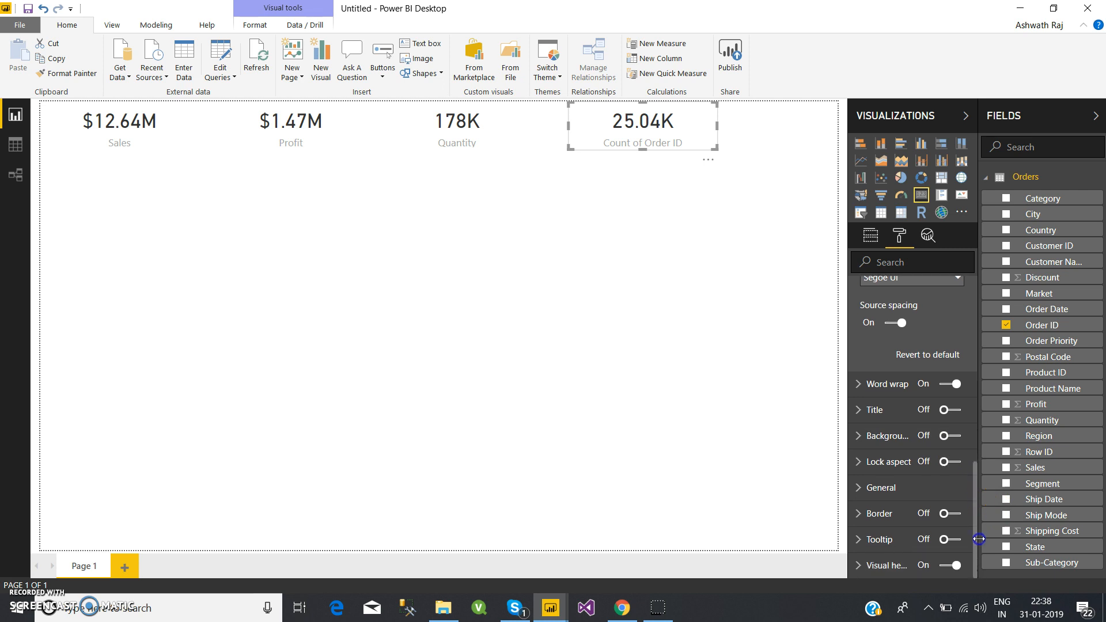
{"action": "scroll", "coordinate": [958, 329], "scroll_direction": "up", "scroll_amount": 10}
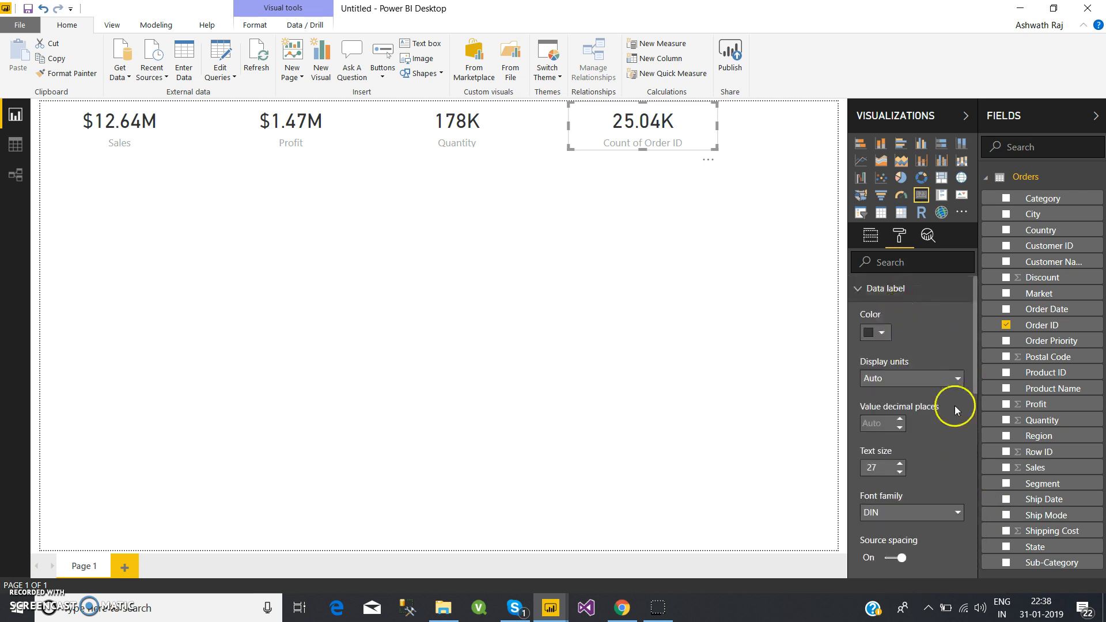
{"action": "left_click_drag", "start_coordinate": [976, 366], "coordinate": [974, 548]}
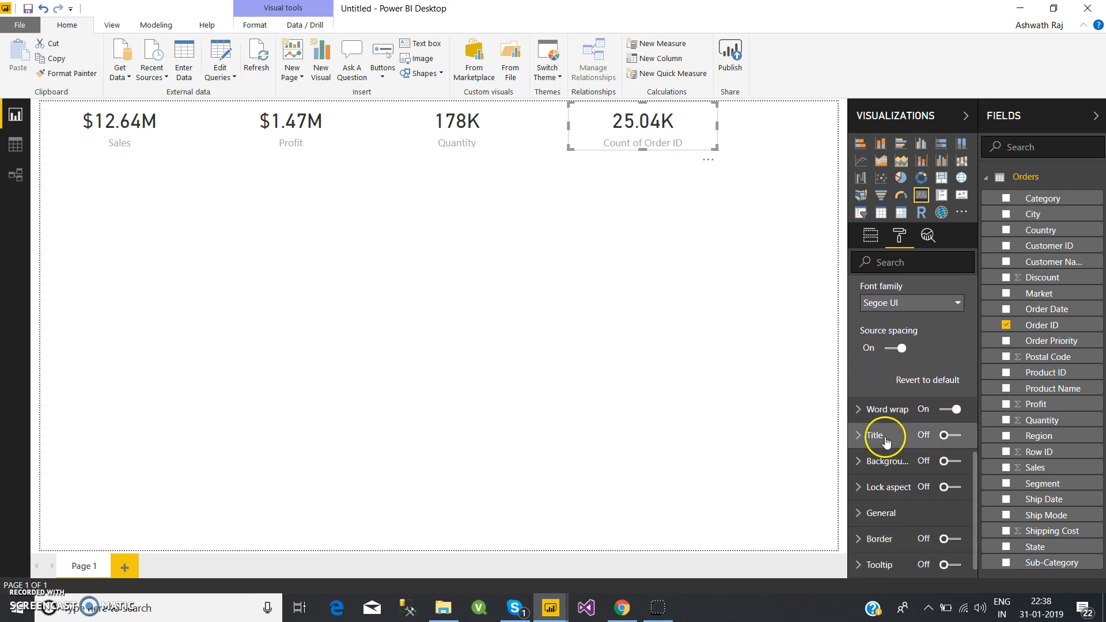
{"action": "left_click", "coordinate": [875, 436]}
{"action": "left_click", "coordinate": [876, 436]}
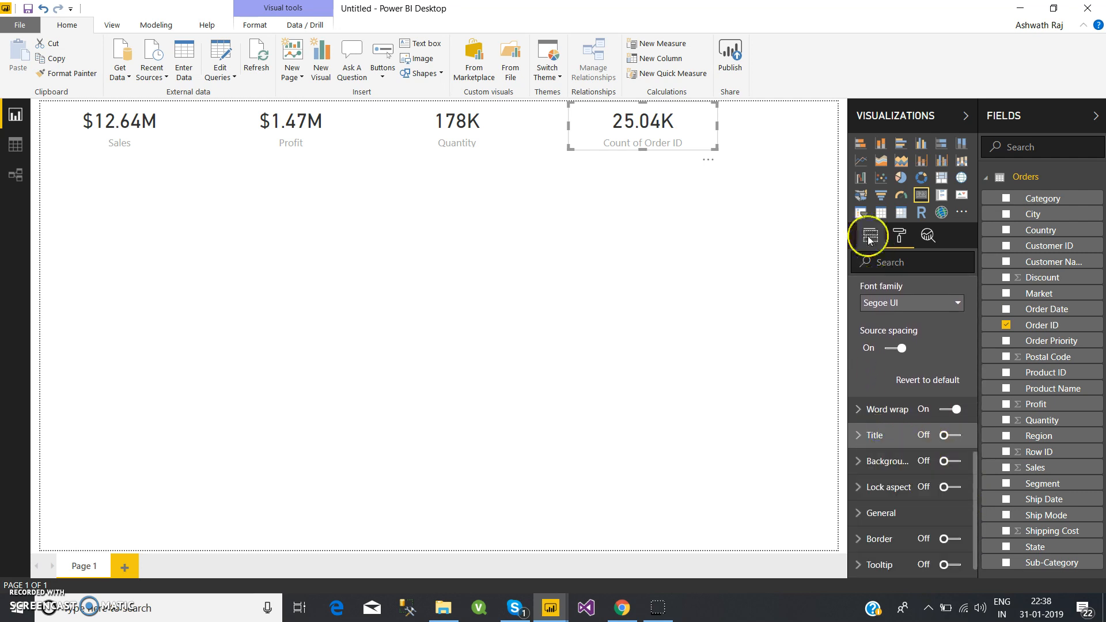
- Try hiding the order count card's category label
{"action": "left_click", "coordinate": [948, 409]}
{"action": "left_click_drag", "start_coordinate": [976, 462], "coordinate": [973, 383]}
{"action": "left_click", "coordinate": [954, 396]}
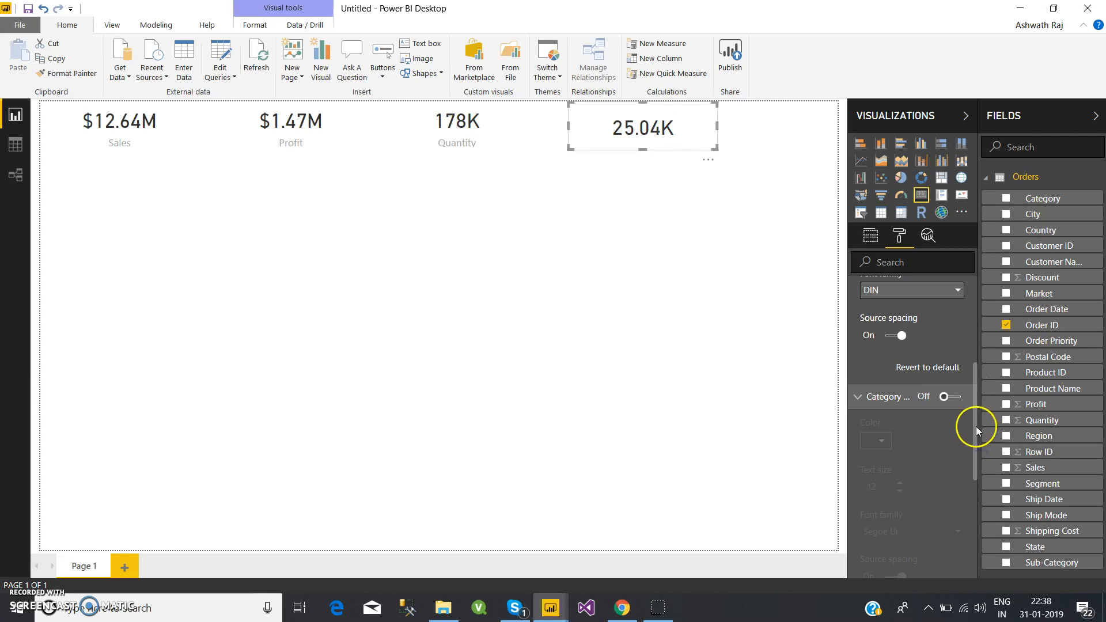
{"action": "left_click", "coordinate": [957, 403]}
{"action": "left_click_drag", "start_coordinate": [976, 406], "coordinate": [979, 453]}
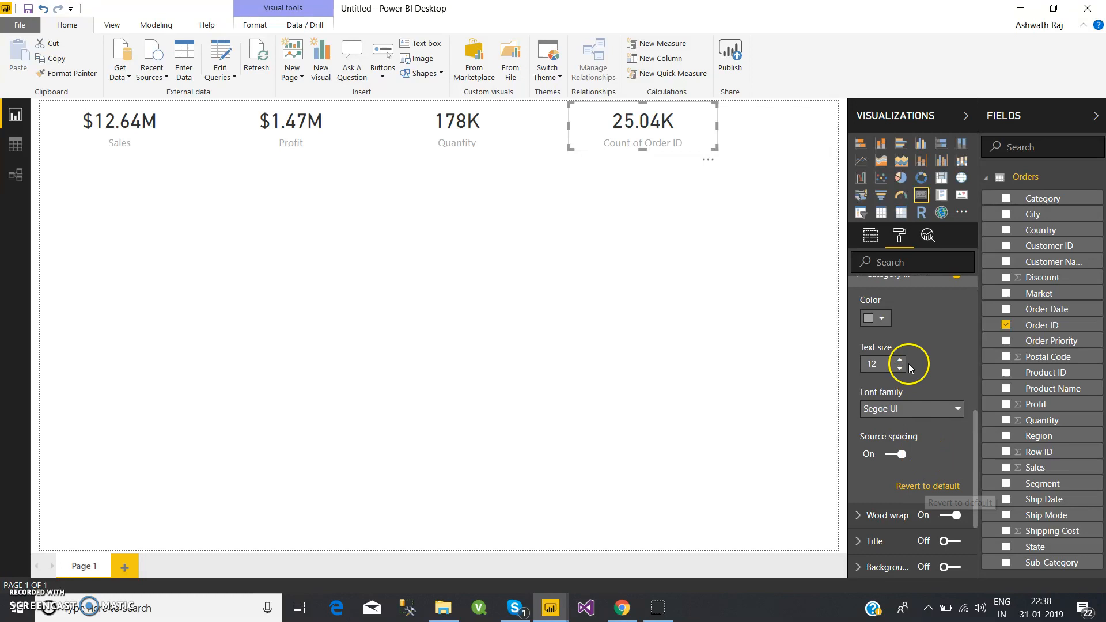
- Rename the order count card's field as Number of Orders
{"action": "left_click", "coordinate": [871, 245]}
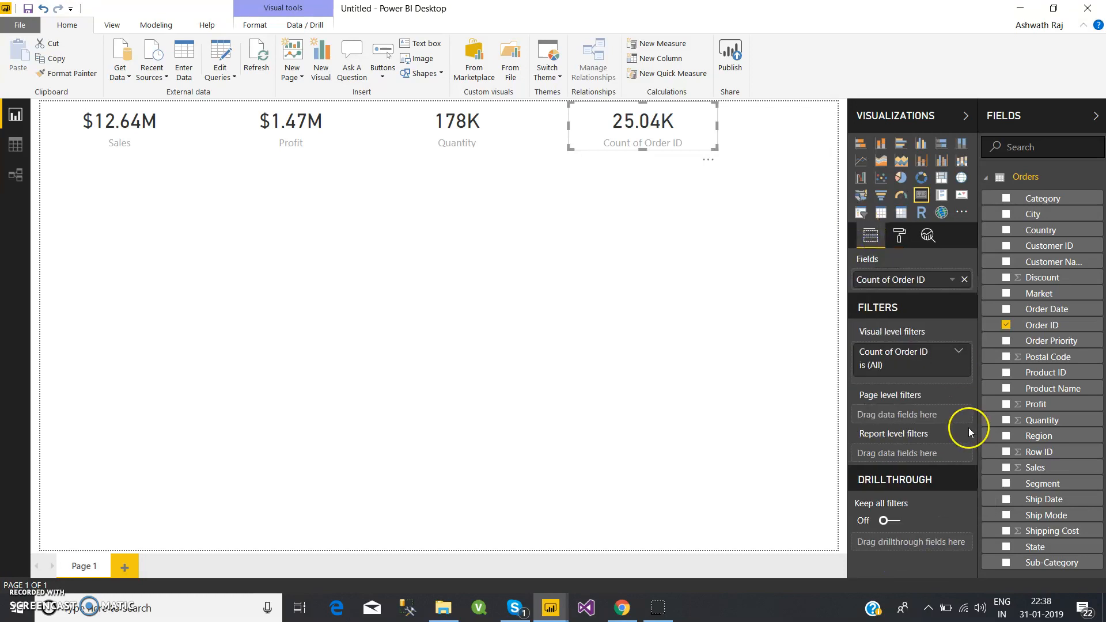
{"action": "double_click", "coordinate": [921, 281]}
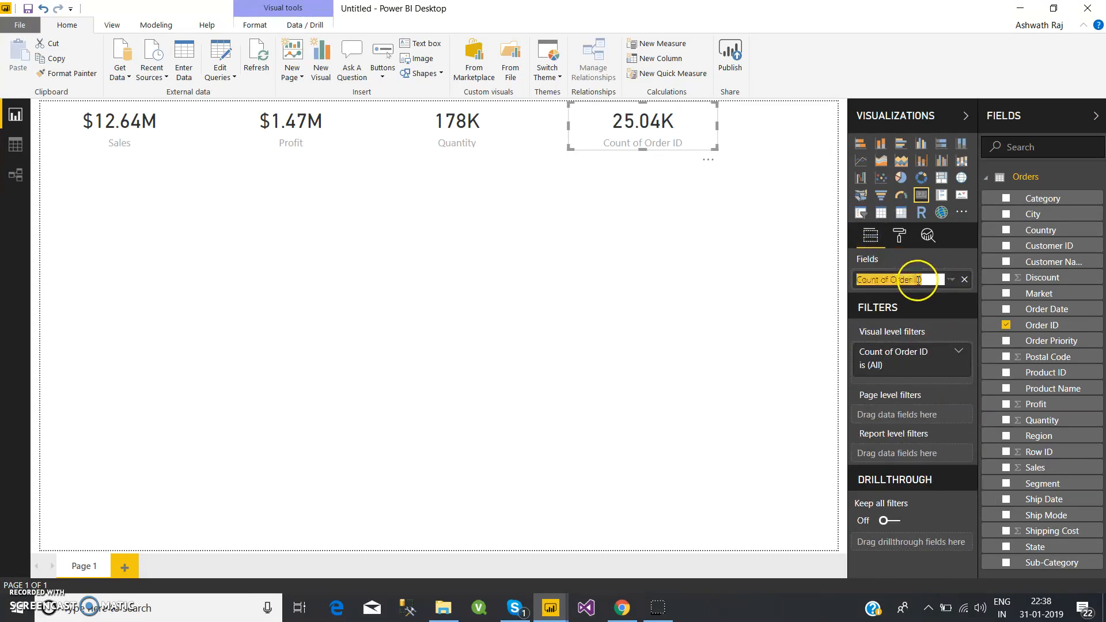
{"action": "type", "text": "Nub"}
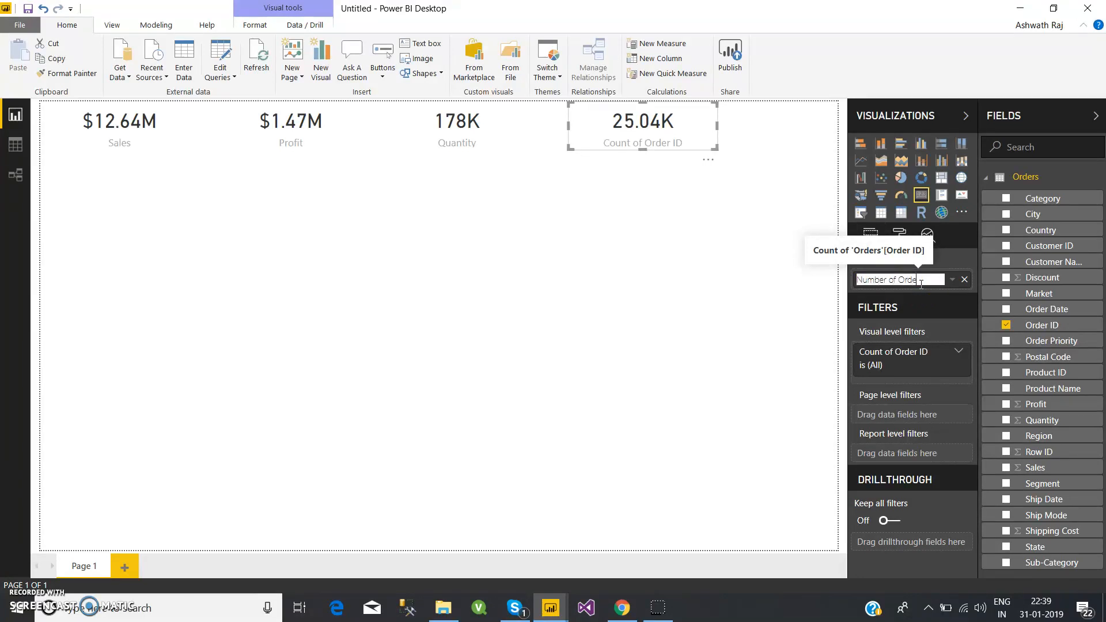
{"action": "key", "text": "Return"}
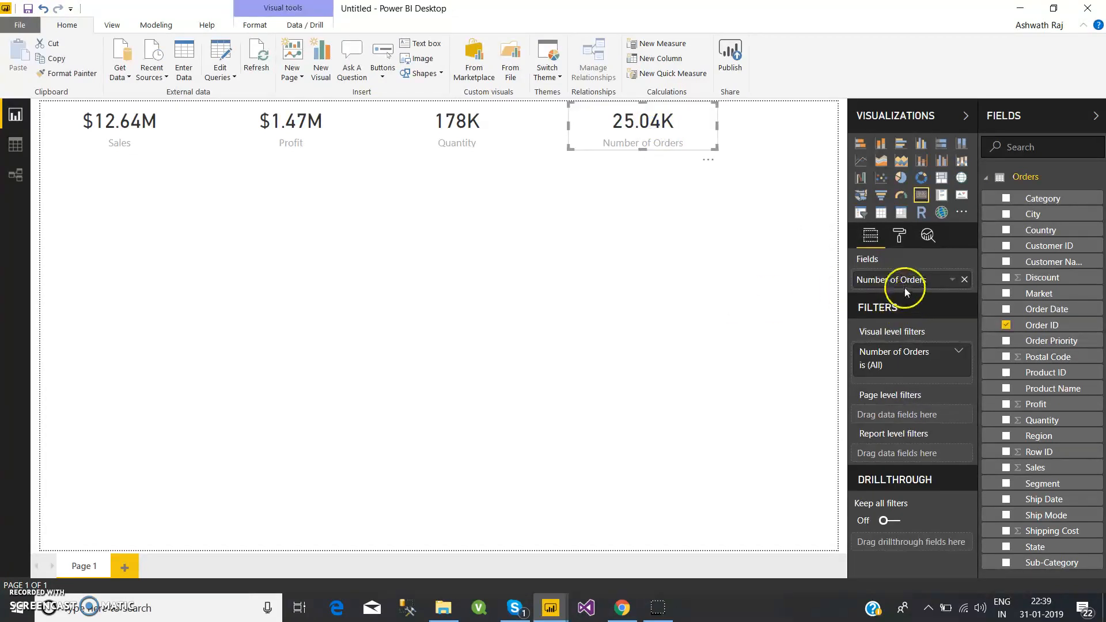
{"action": "left_click", "coordinate": [735, 327]}
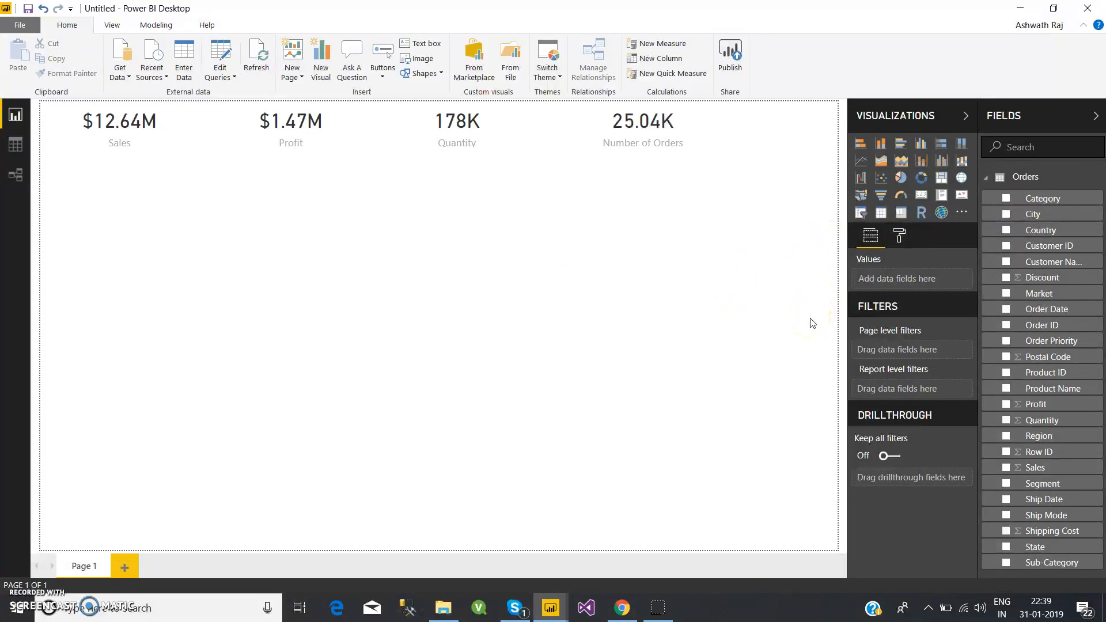
- Build a stacked column chart of Sales by Market below the Sales card and enlarge it to fit all markets
{"action": "left_click", "coordinate": [881, 143]}
{"action": "left_click_drag", "start_coordinate": [127, 259], "coordinate": [127, 243]}
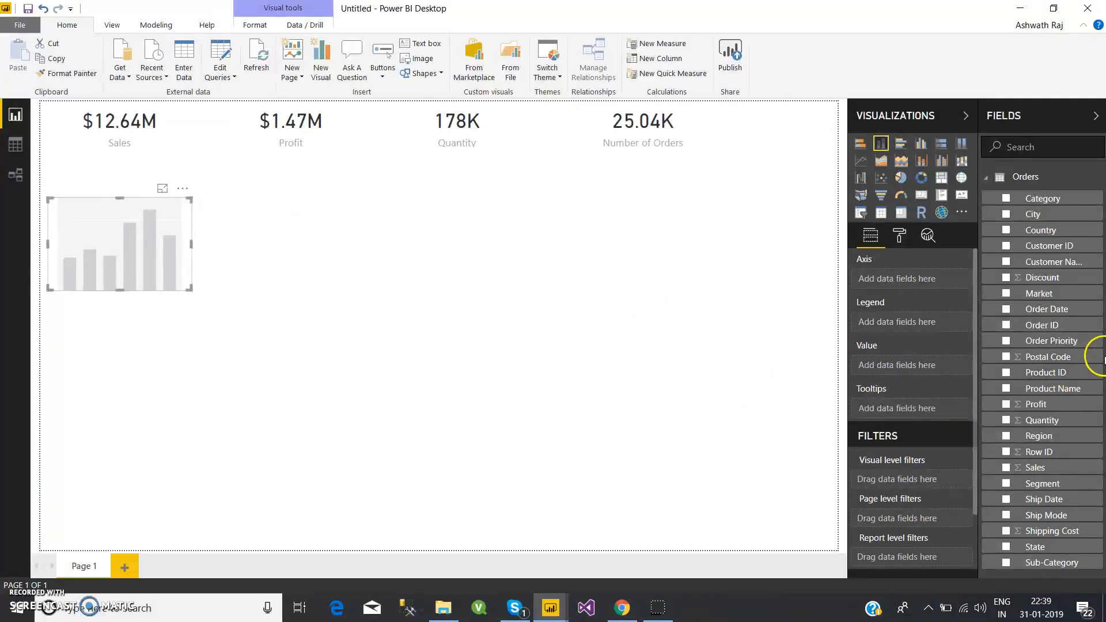
{"action": "left_click_drag", "start_coordinate": [1040, 294], "coordinate": [141, 240]}
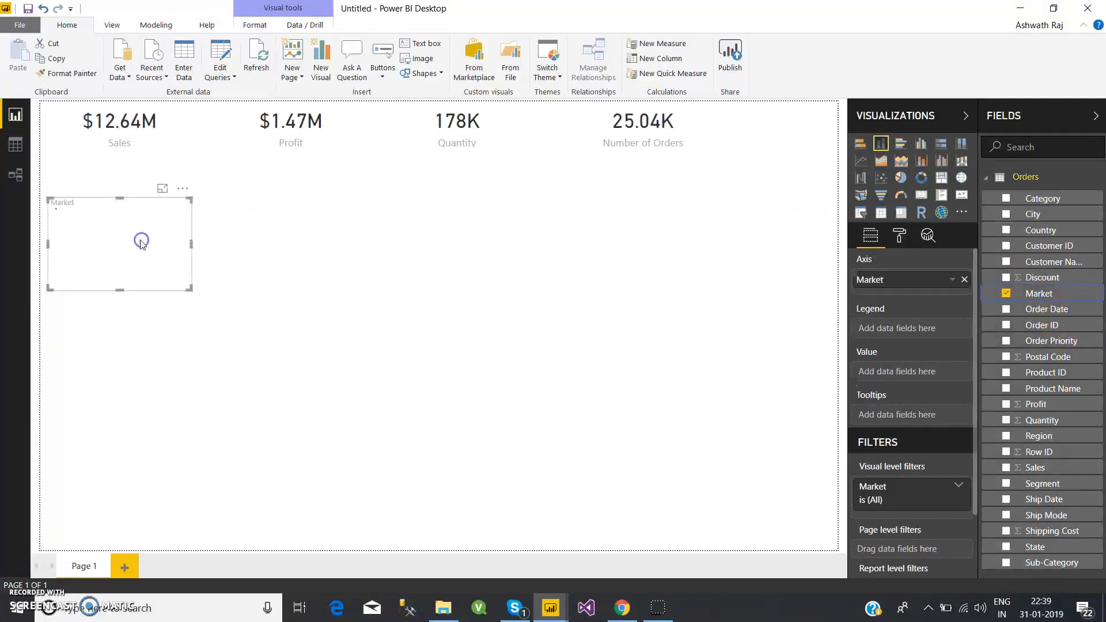
{"action": "left_click_drag", "start_coordinate": [1044, 475], "coordinate": [120, 241]}
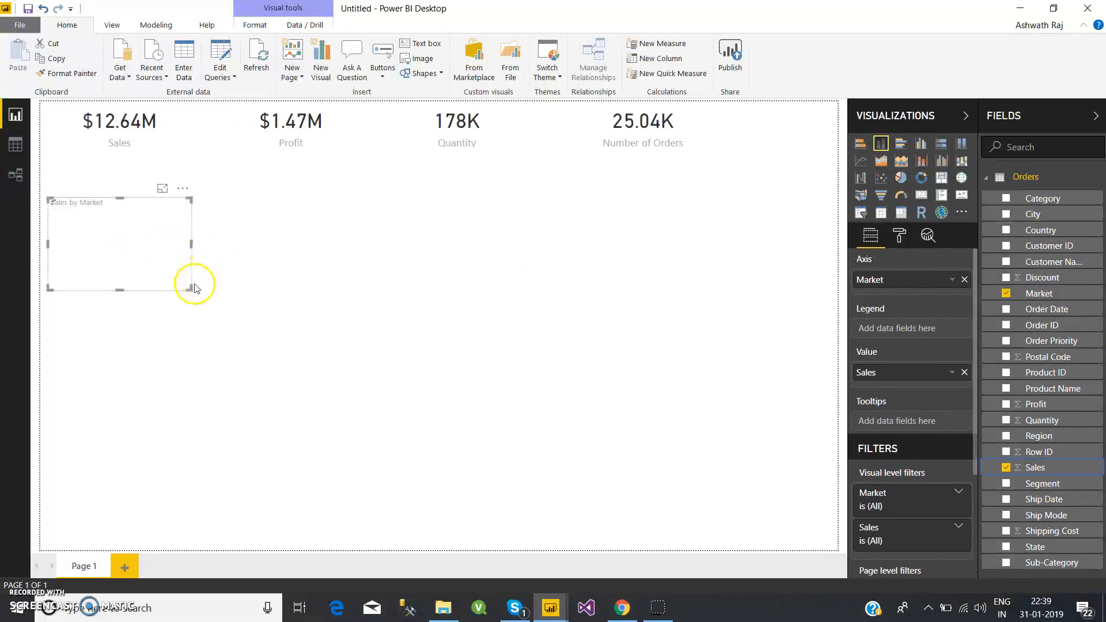
{"action": "left_click_drag", "start_coordinate": [190, 288], "coordinate": [351, 337]}
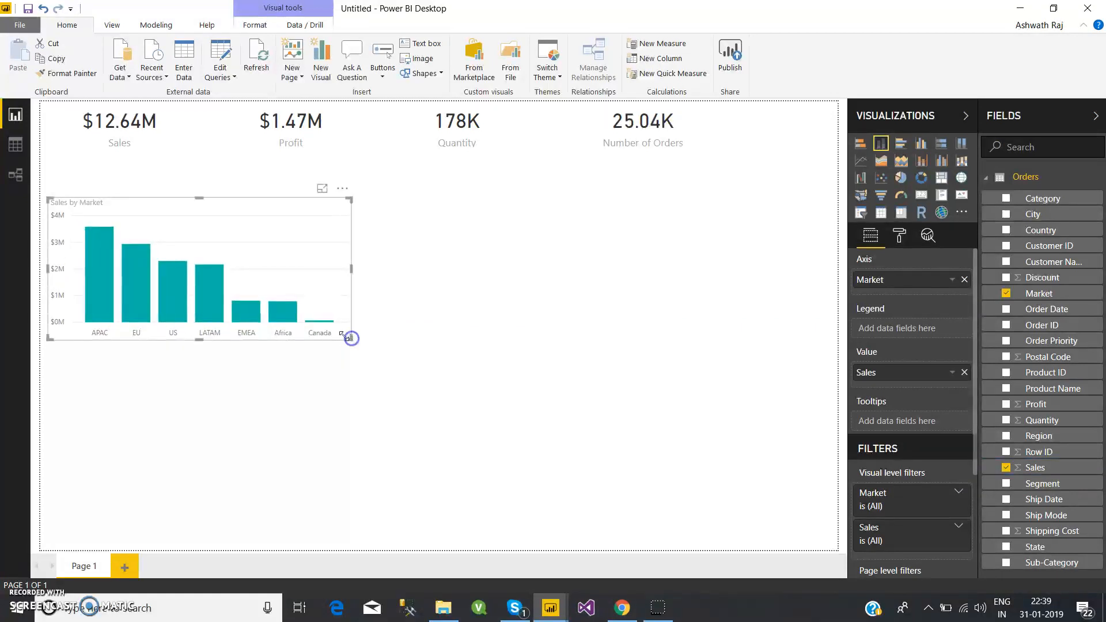
{"action": "left_click_drag", "start_coordinate": [197, 242], "coordinate": [198, 230]}
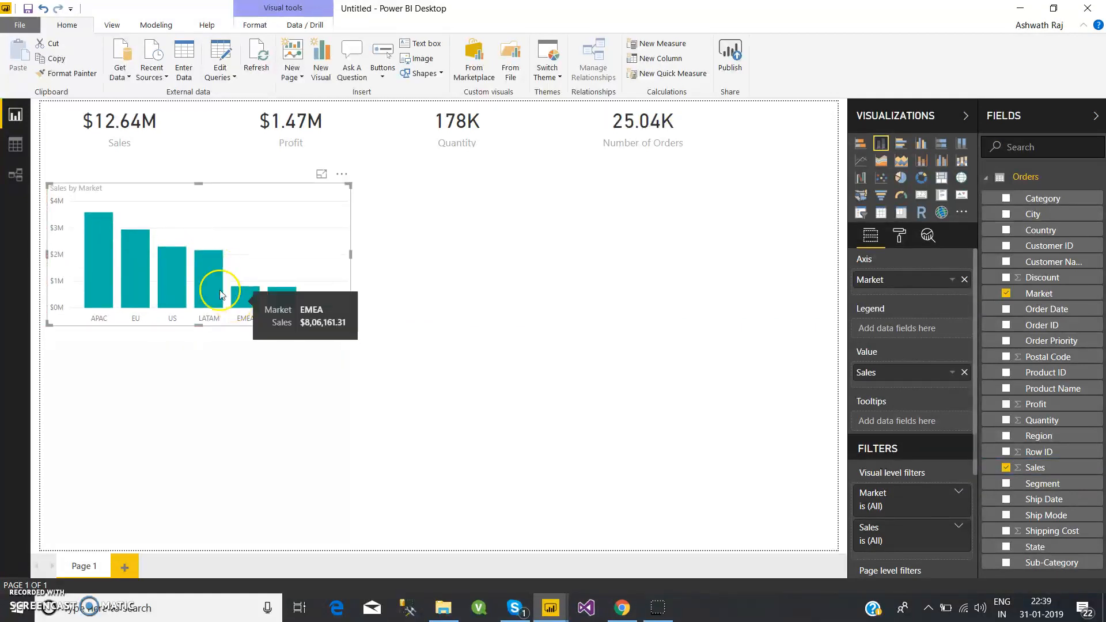
- Turn on data labels for the Sales by Market chart and set their display units to Thousands
{"action": "mouse_move", "coordinate": [213, 267]}
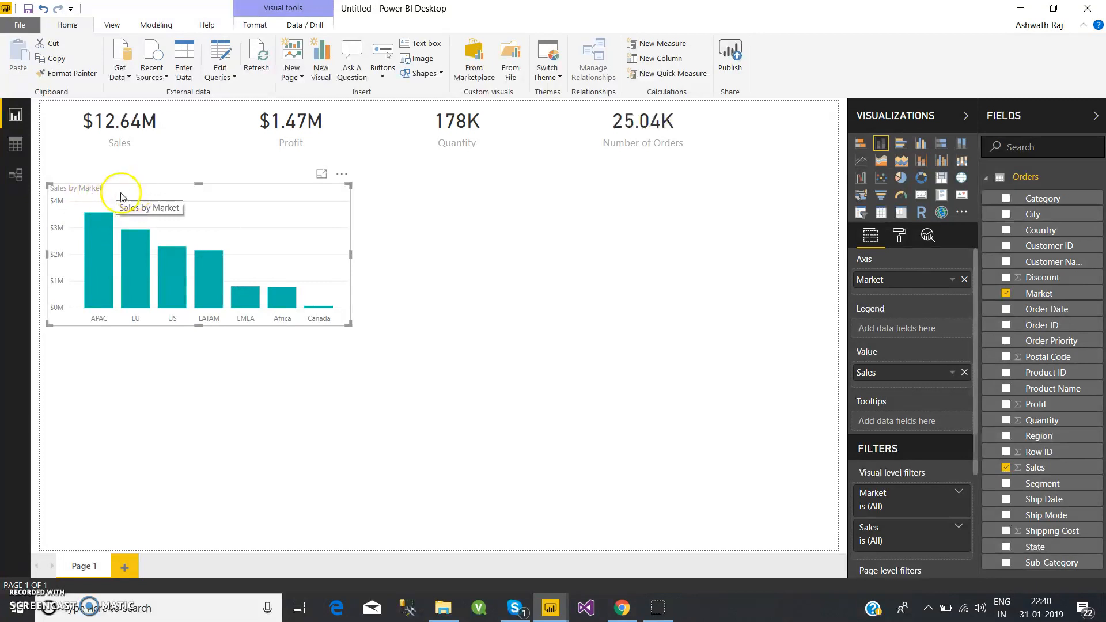
{"action": "left_click", "coordinate": [905, 241]}
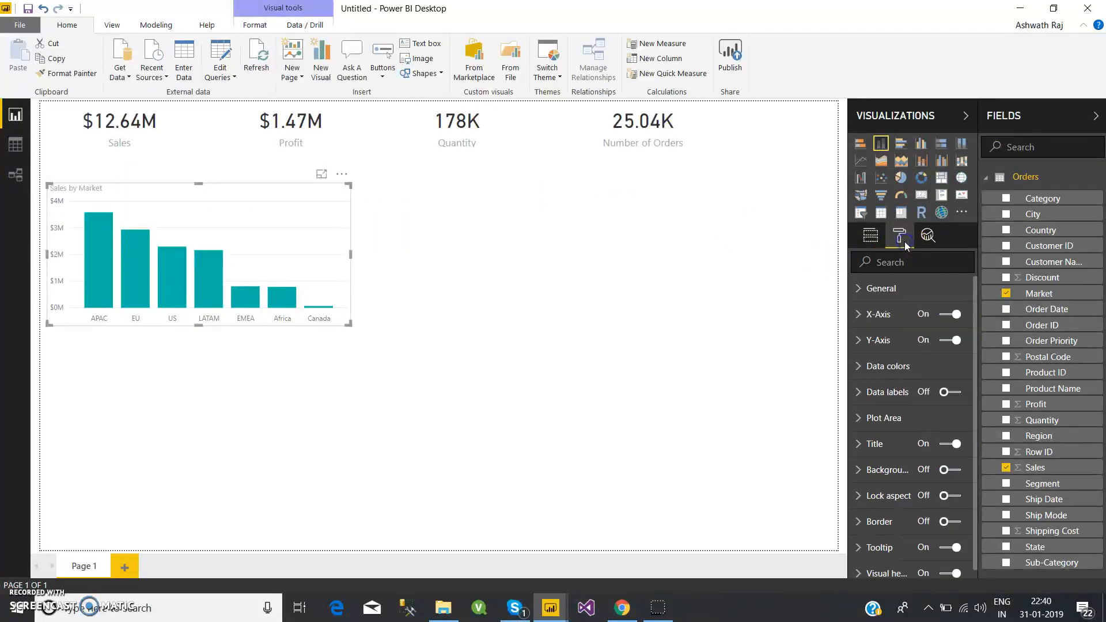
{"action": "left_click", "coordinate": [951, 393]}
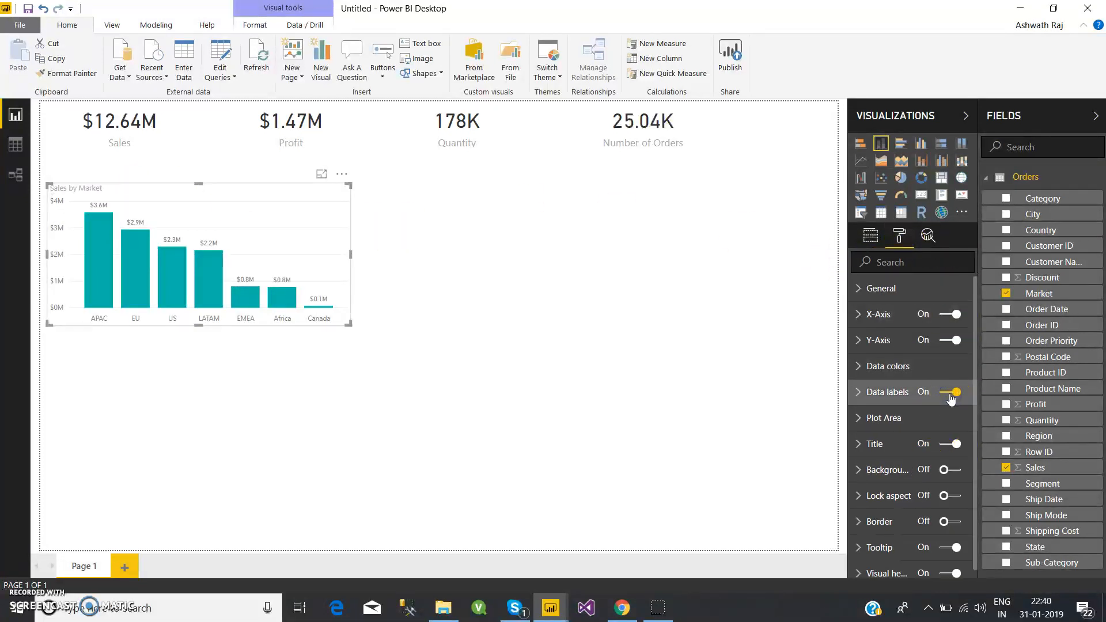
{"action": "left_click", "coordinate": [891, 393]}
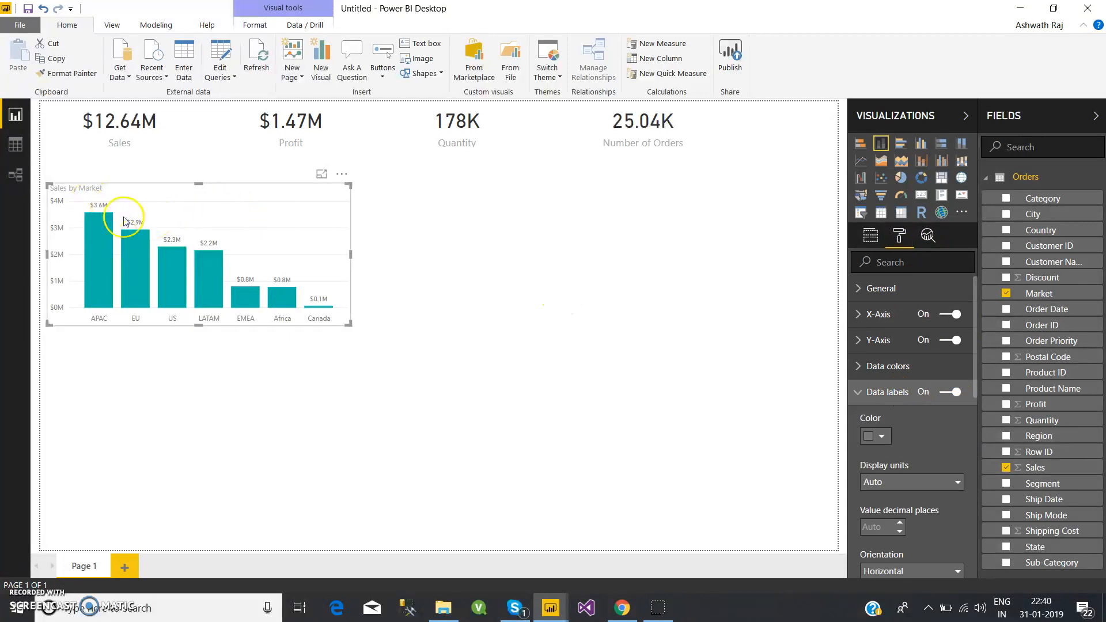
{"action": "left_click", "coordinate": [916, 484]}
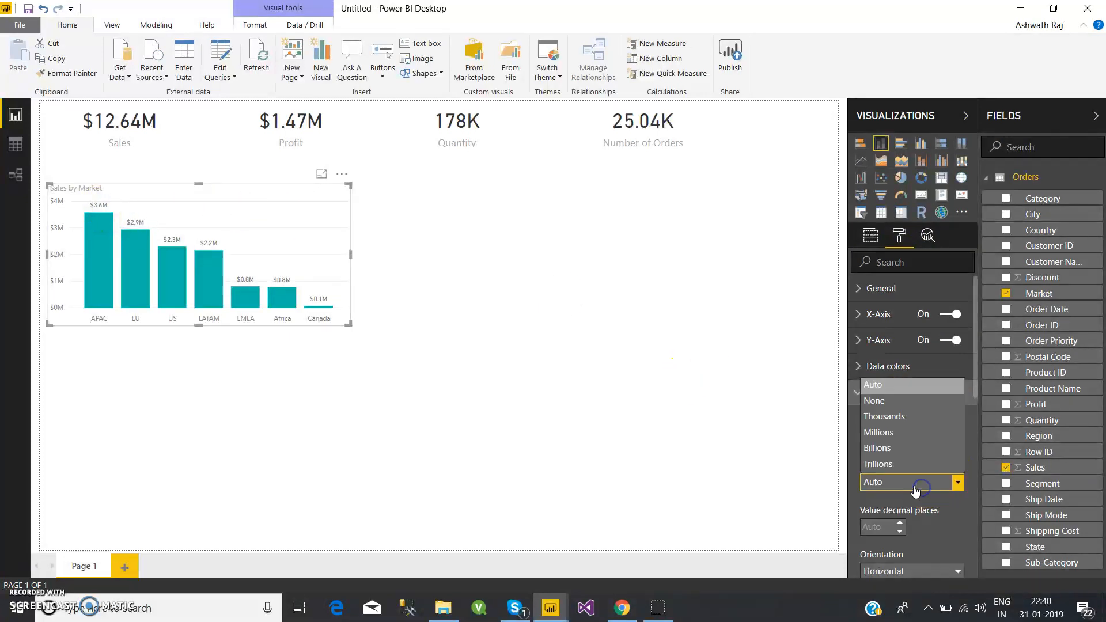
{"action": "left_click", "coordinate": [915, 488]}
{"action": "left_click", "coordinate": [912, 487]}
{"action": "left_click", "coordinate": [895, 433]}
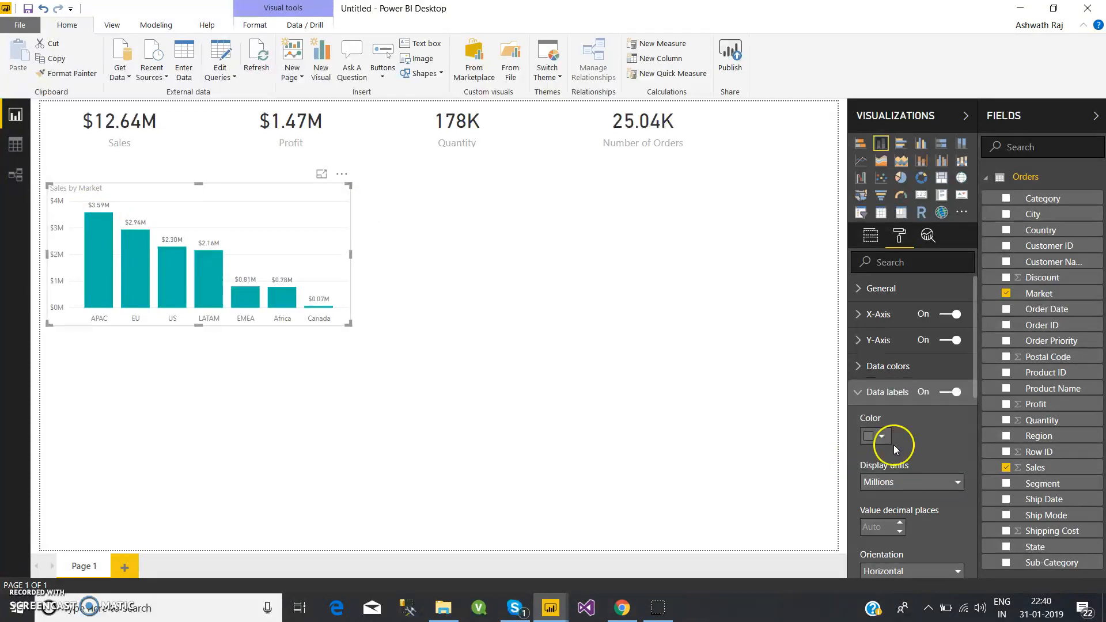
{"action": "left_click", "coordinate": [901, 484]}
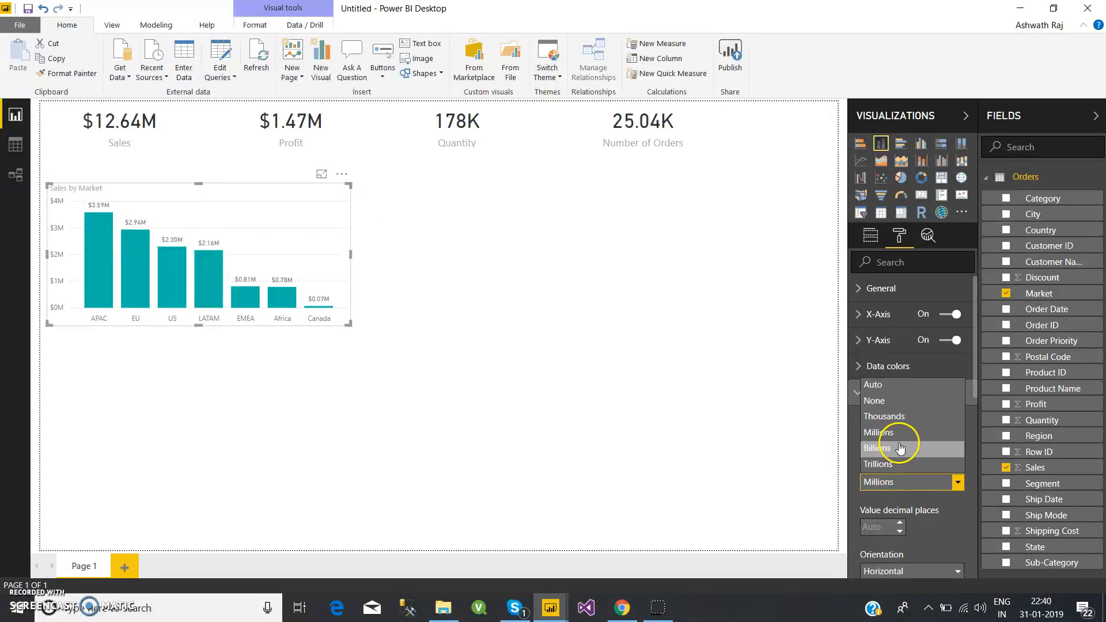
{"action": "left_click", "coordinate": [894, 416]}
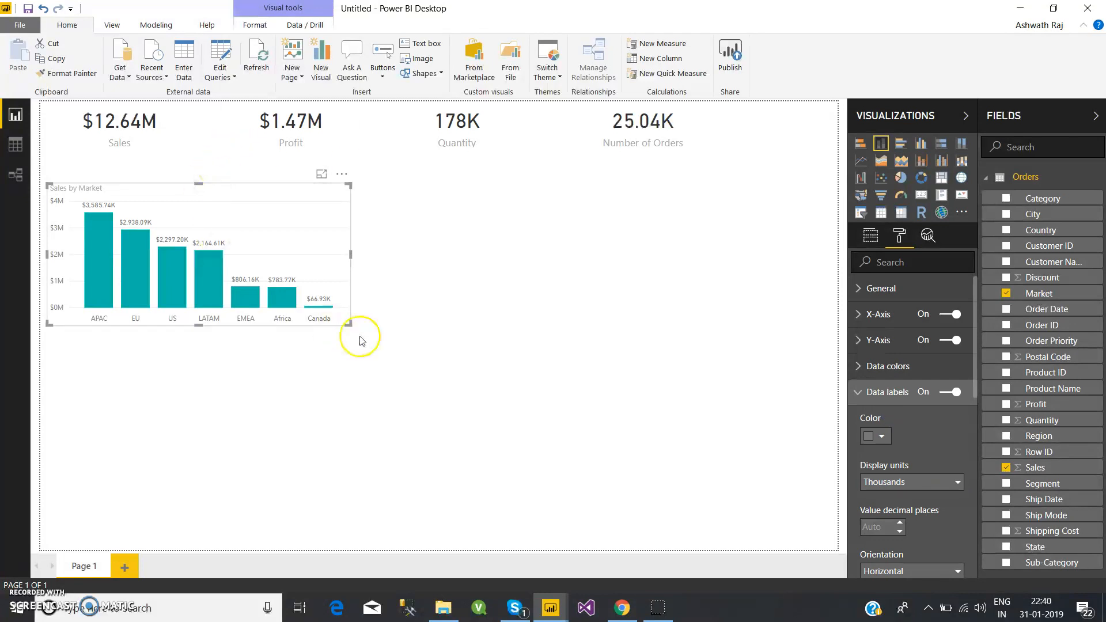
{"action": "left_click", "coordinate": [332, 399]}
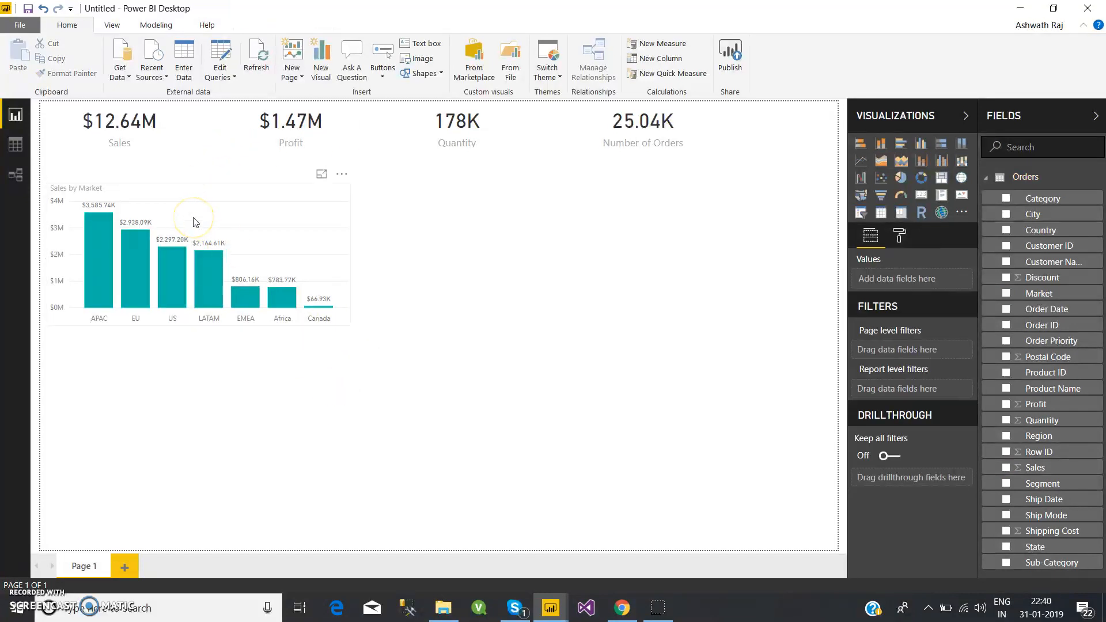
- Sort the Sales by Market chart in descending order and check that it sorts by Sales
{"action": "left_click", "coordinate": [263, 212]}
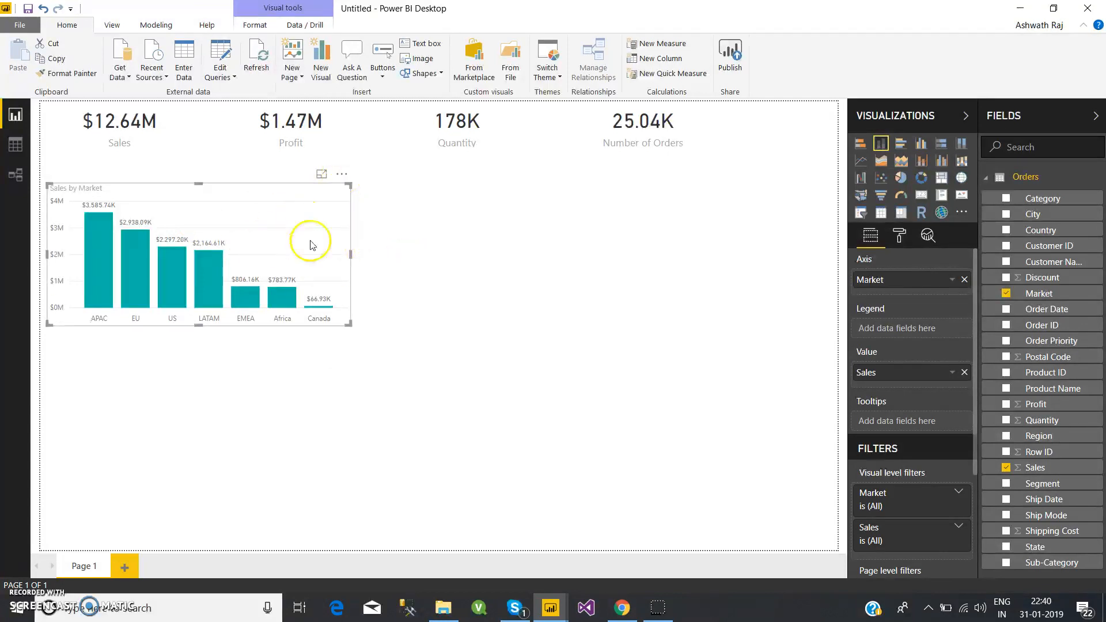
{"action": "left_click", "coordinate": [341, 174]}
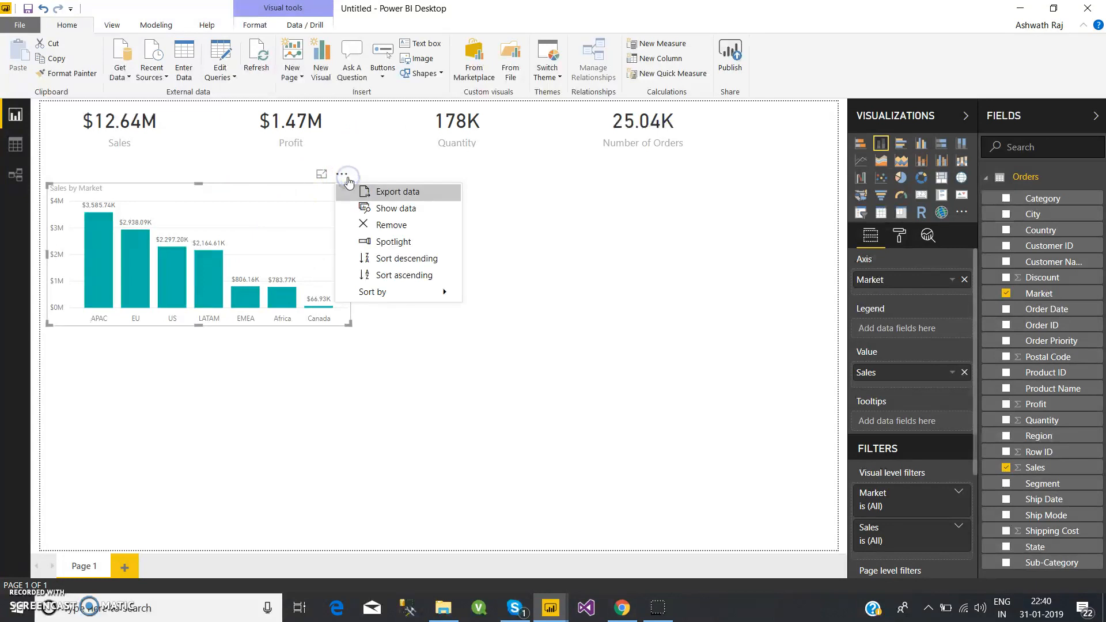
{"action": "mouse_move", "coordinate": [383, 291]}
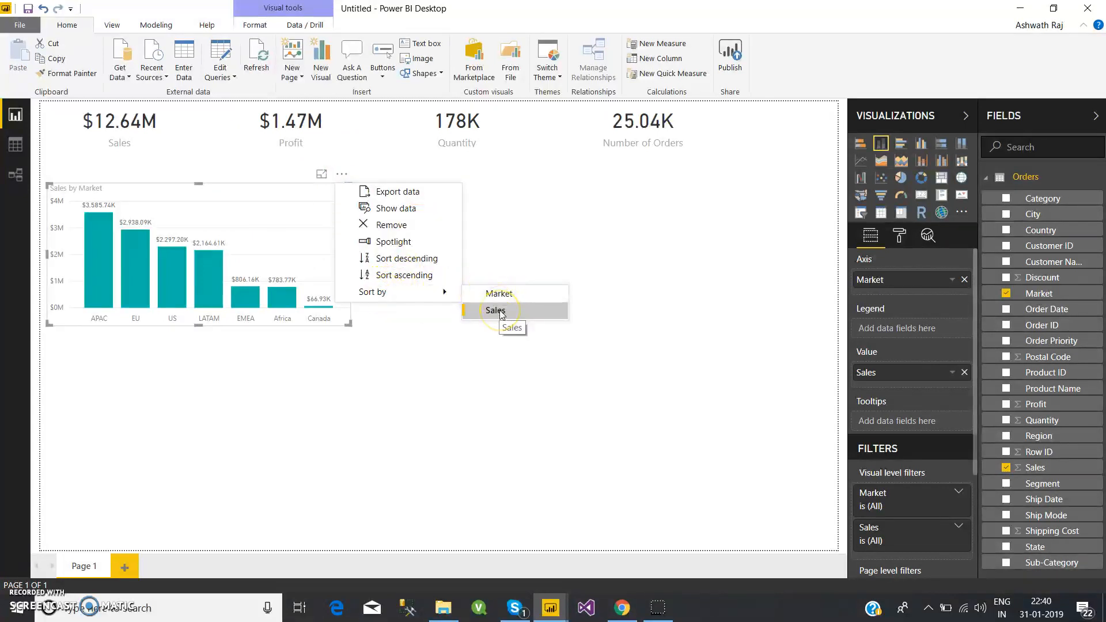
{"action": "left_click", "coordinate": [395, 262]}
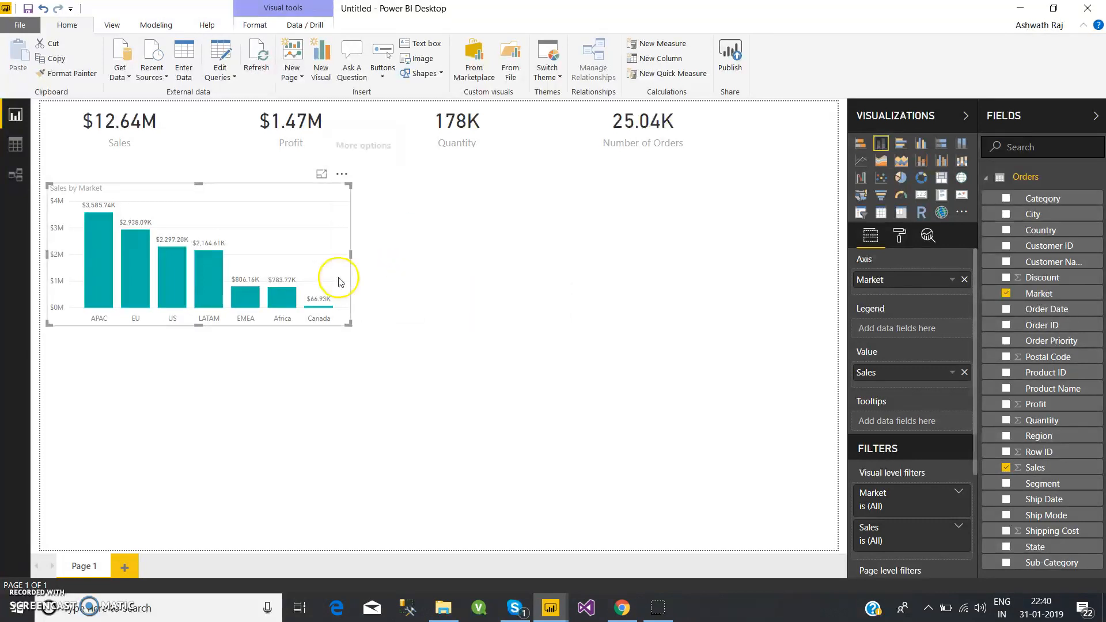
{"action": "left_click", "coordinate": [342, 173]}
{"action": "mouse_move", "coordinate": [420, 292]}
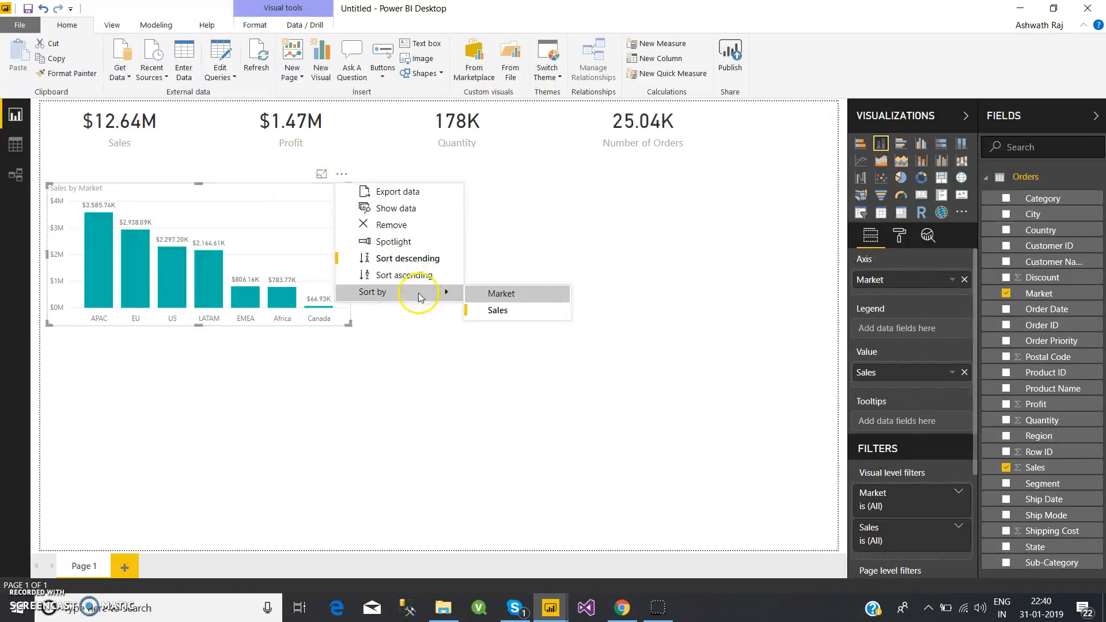
{"action": "left_click", "coordinate": [440, 364]}
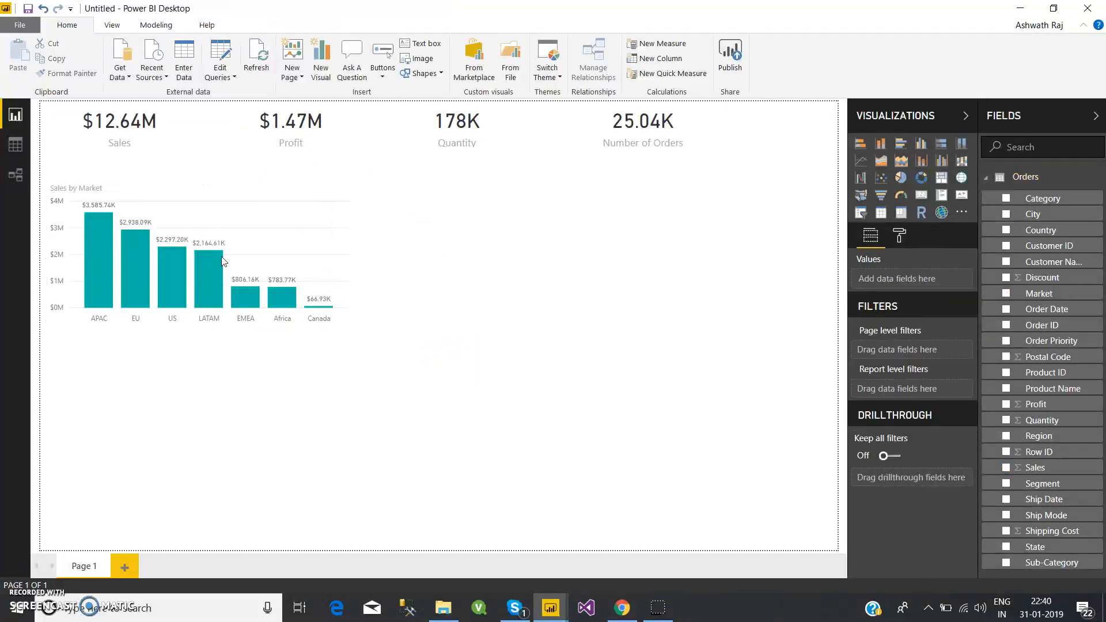
{"action": "left_click", "coordinate": [211, 233]}
{"action": "left_click", "coordinate": [554, 264]}
{"action": "left_click", "coordinate": [1006, 563]}
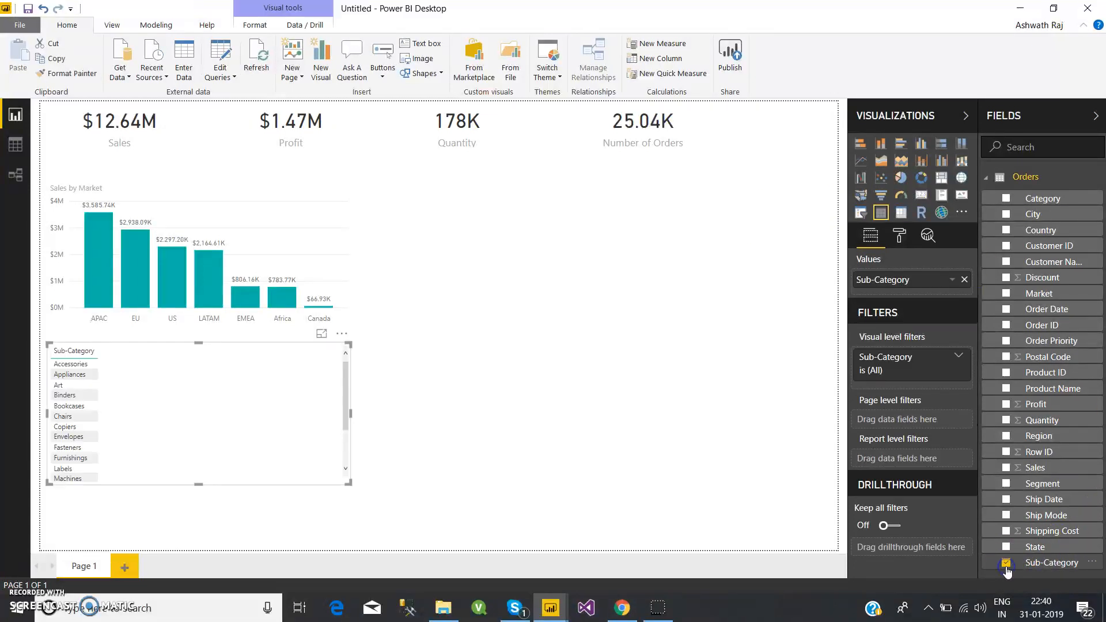
{"action": "left_click_drag", "start_coordinate": [219, 407], "coordinate": [598, 259]}
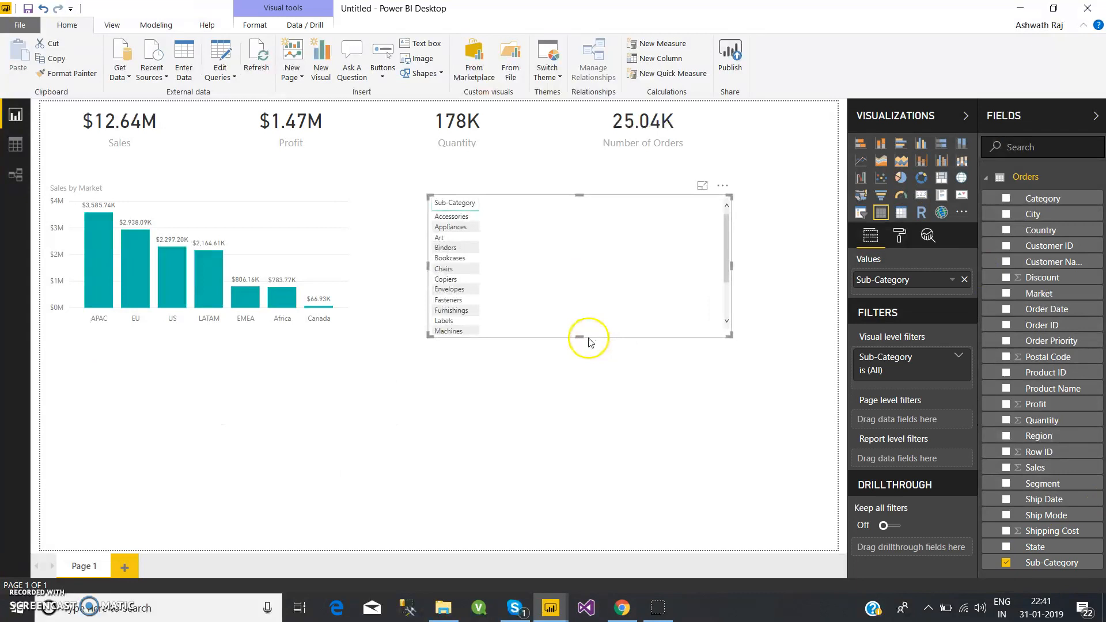
{"action": "left_click_drag", "start_coordinate": [584, 337], "coordinate": [584, 489]}
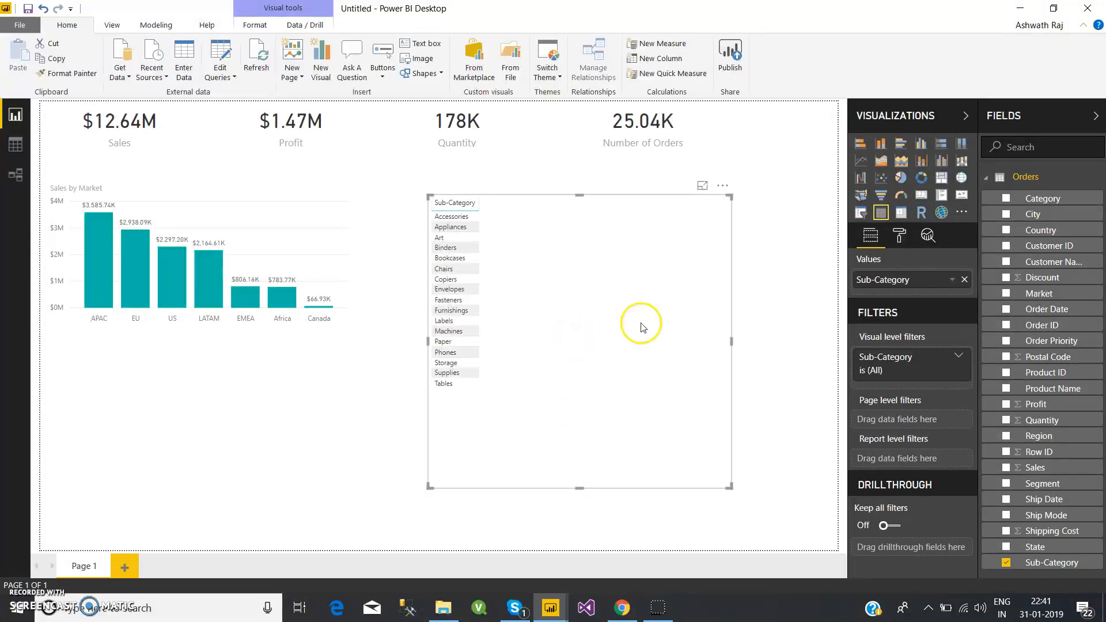
{"action": "left_click", "coordinate": [725, 185]}
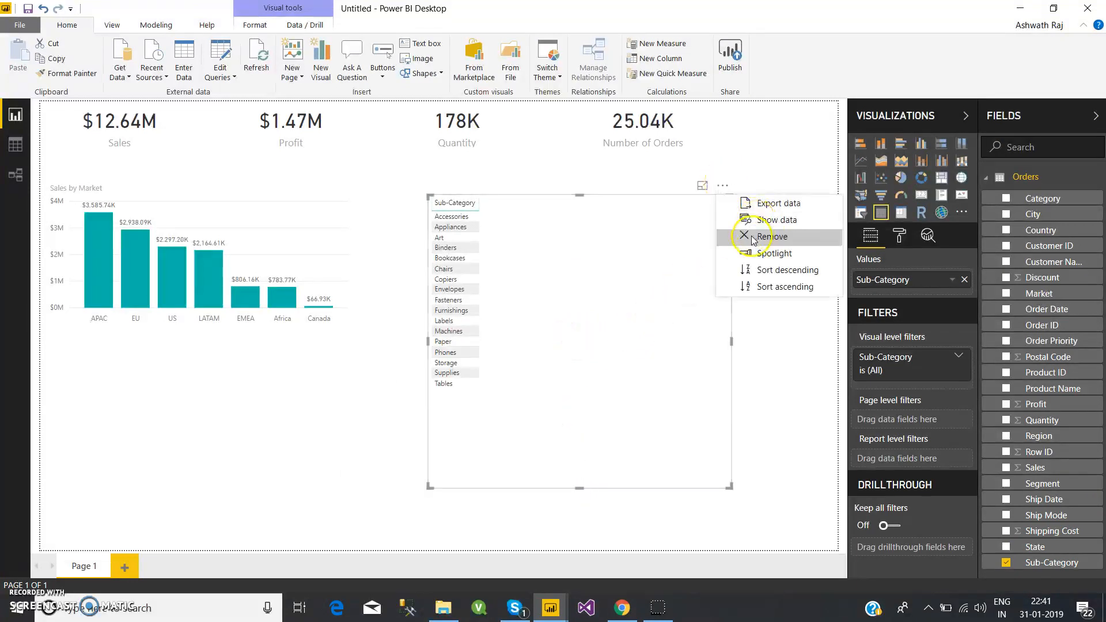
{"action": "left_click", "coordinate": [746, 235]}
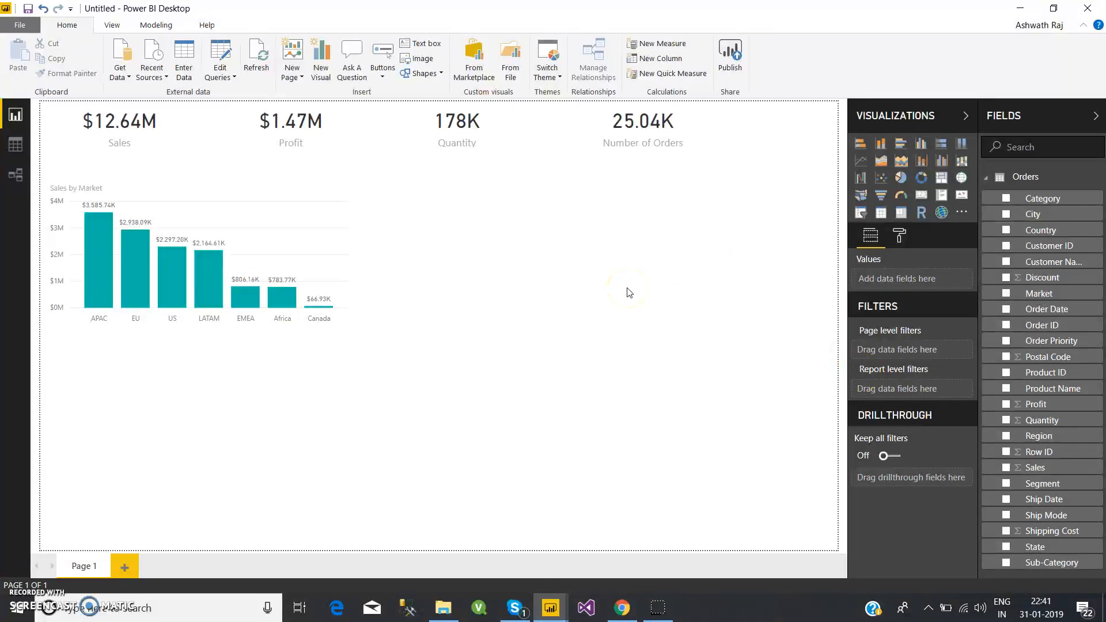
- Build a pie chart of Sales by Sub-Category and place it to the right of the Sales by Market chart
{"action": "left_click", "coordinate": [901, 178]}
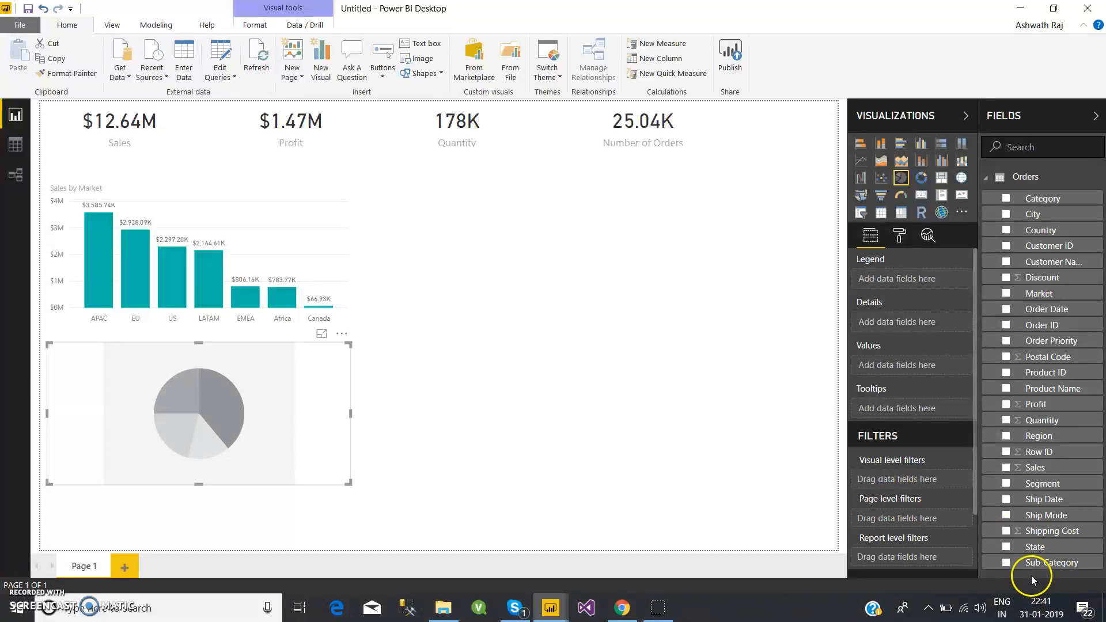
{"action": "left_click_drag", "start_coordinate": [1029, 568], "coordinate": [211, 413]}
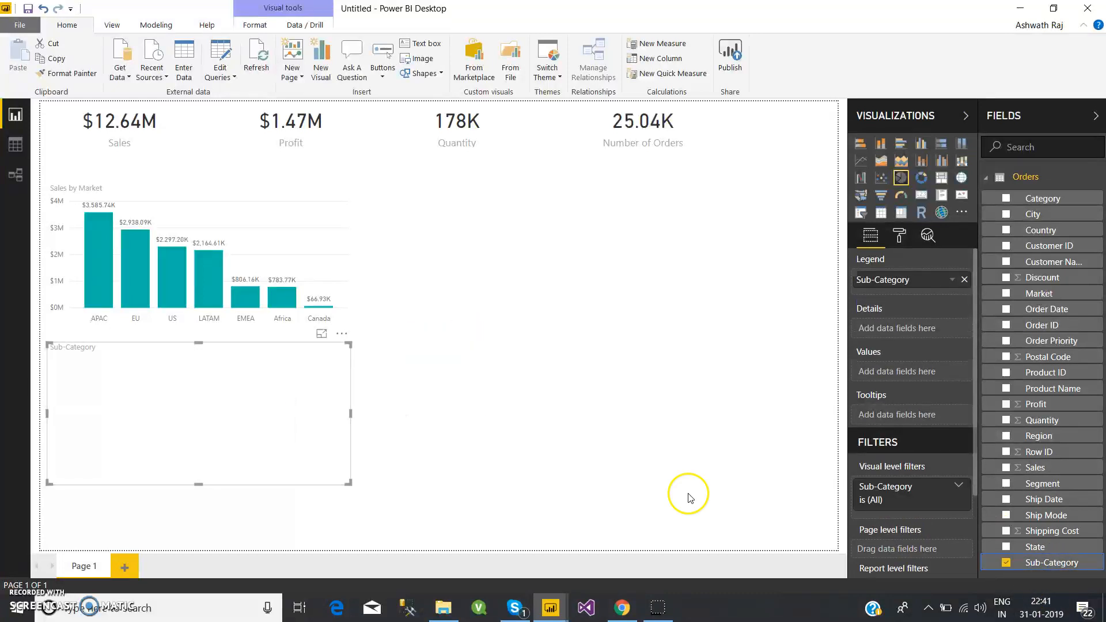
{"action": "left_click_drag", "start_coordinate": [1036, 468], "coordinate": [230, 409]}
{"action": "left_click_drag", "start_coordinate": [288, 363], "coordinate": [675, 200]}
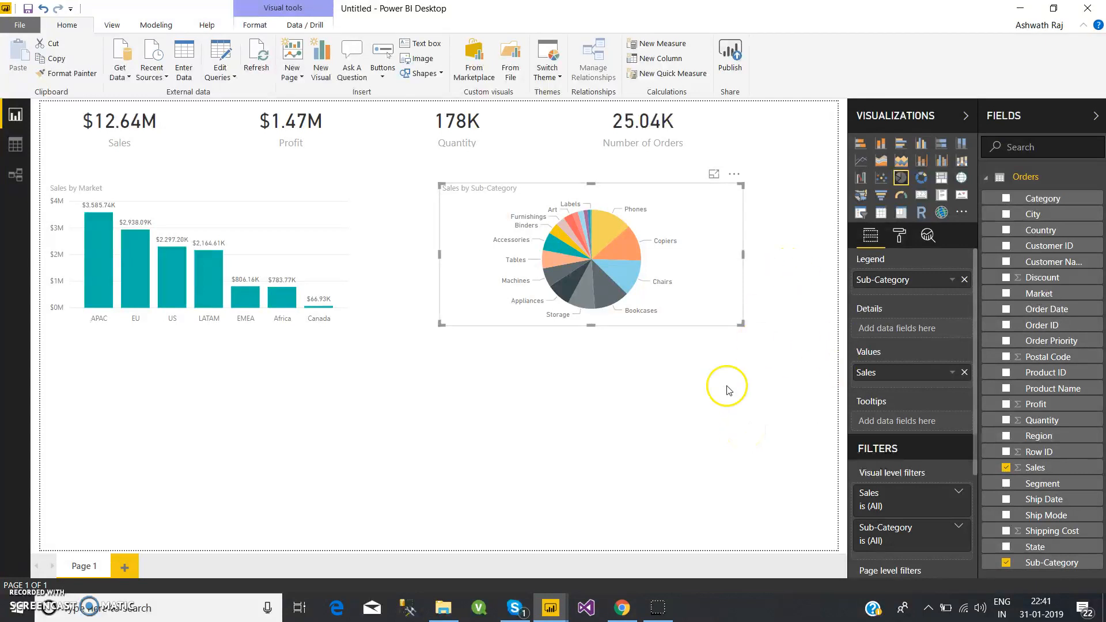
- Try showing the Sub-Category pie chart's legend and view its data color settings
{"action": "left_click", "coordinate": [899, 235]}
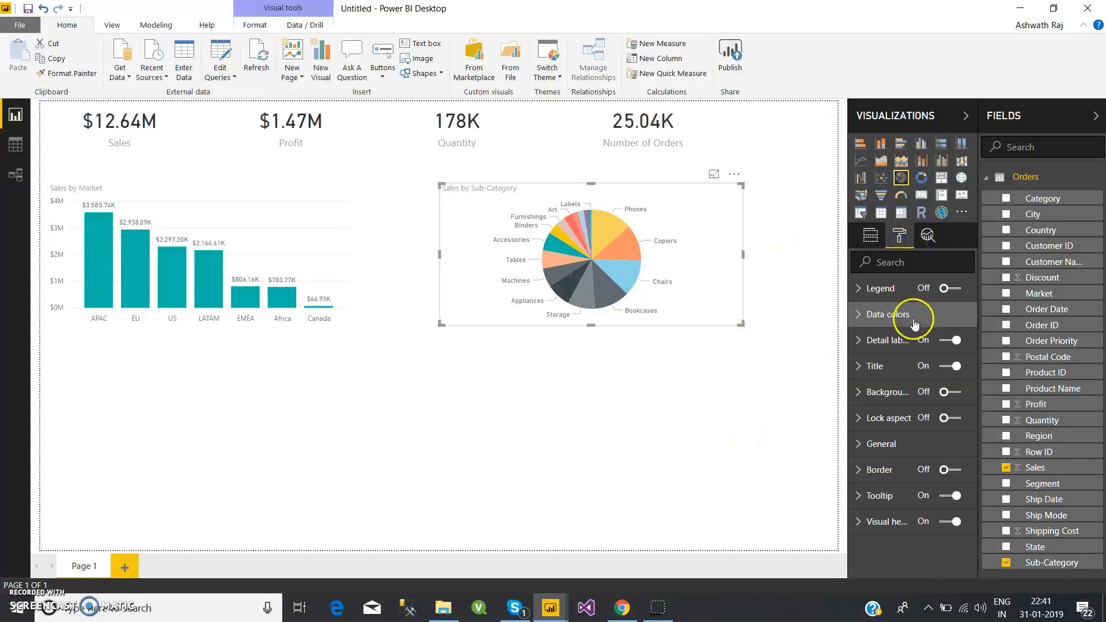
{"action": "left_click", "coordinate": [950, 288]}
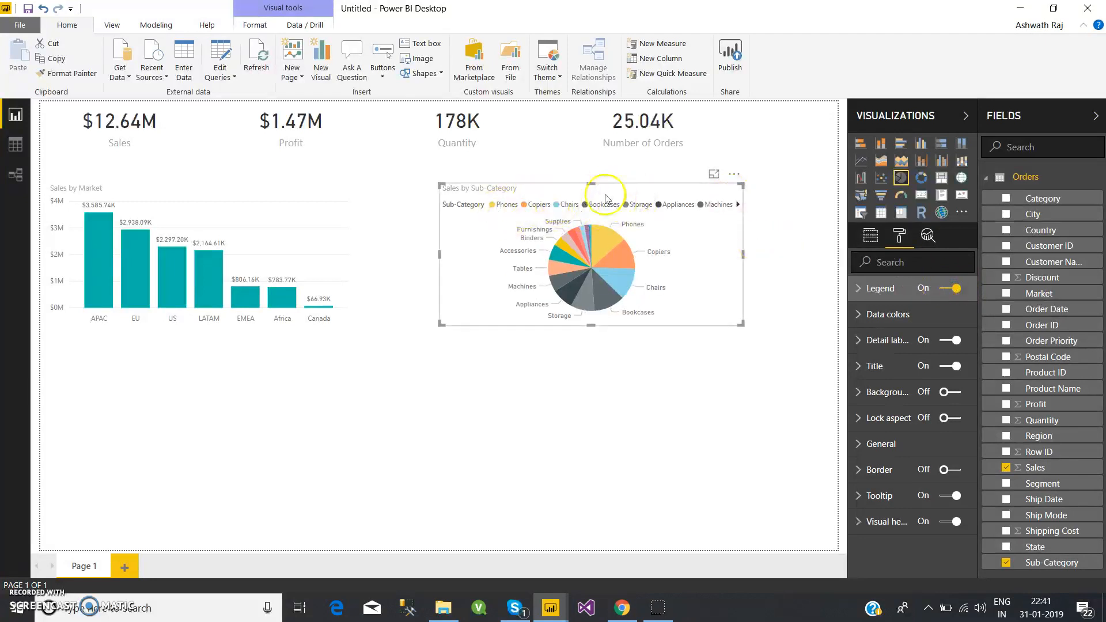
{"action": "left_click", "coordinate": [955, 291]}
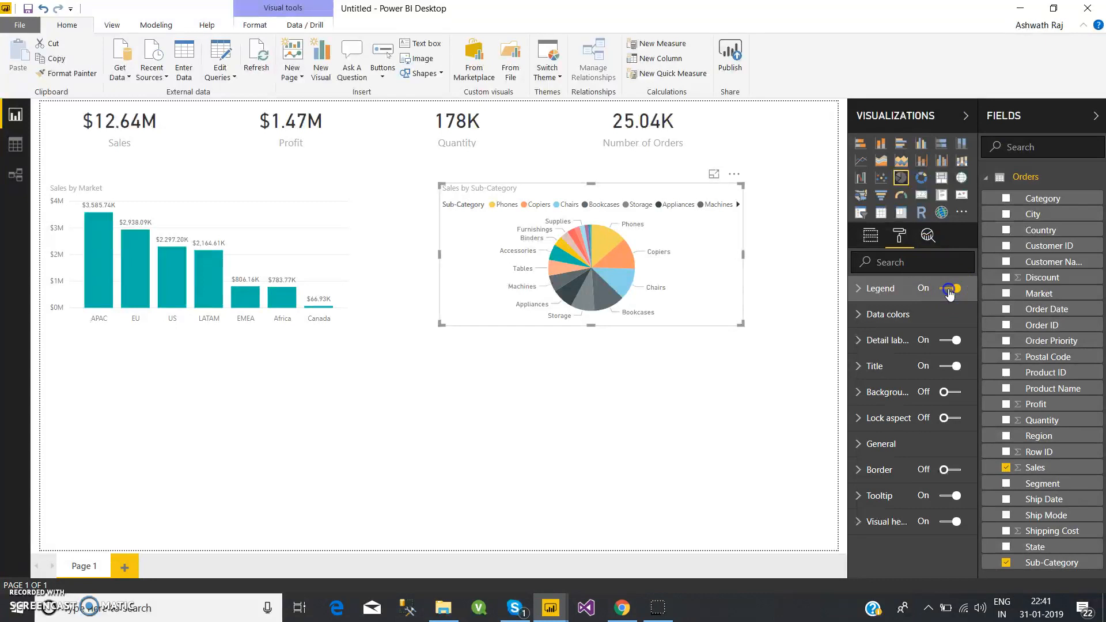
{"action": "left_click", "coordinate": [906, 314]}
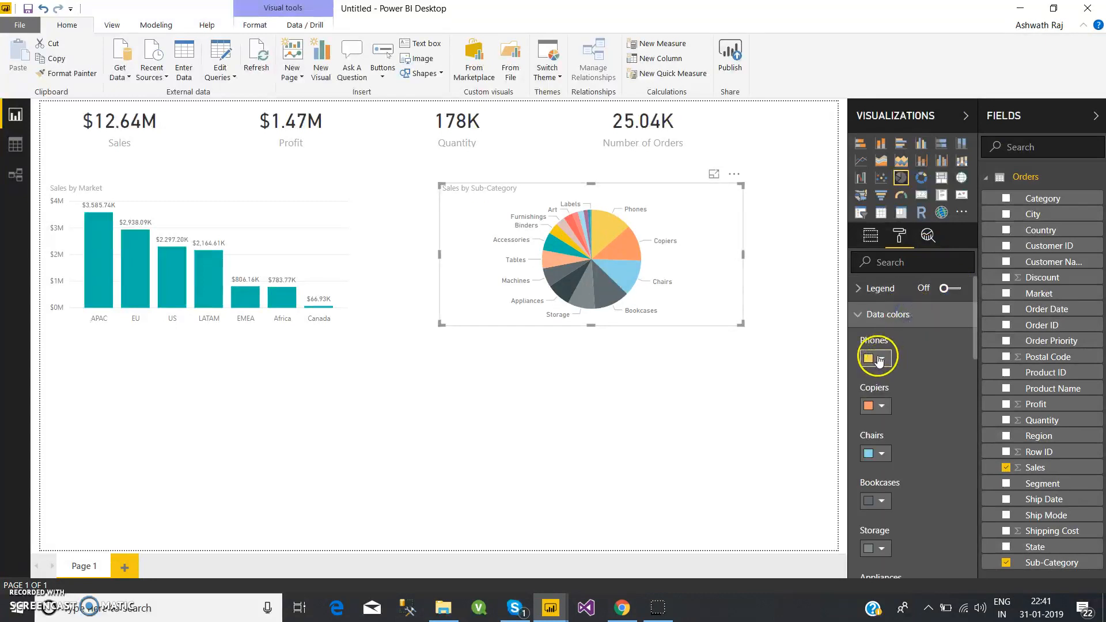
{"action": "left_click", "coordinate": [864, 314]}
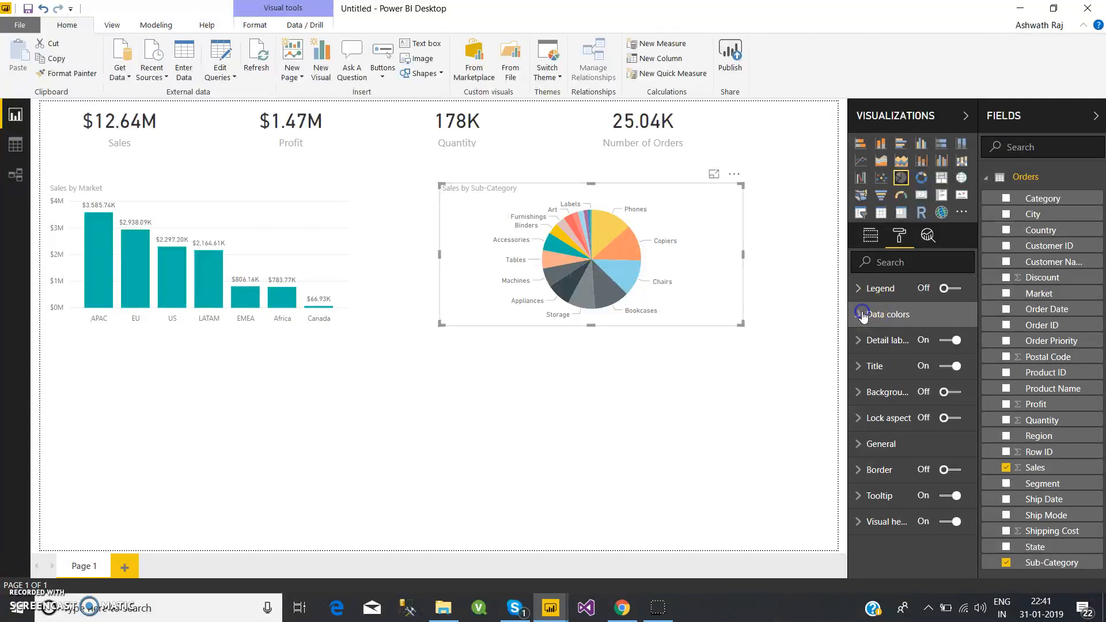
- Keep the pie chart's detail labels on and set their label style to Category, percent of total
{"action": "left_click", "coordinate": [893, 342]}
{"action": "left_click", "coordinate": [947, 342]}
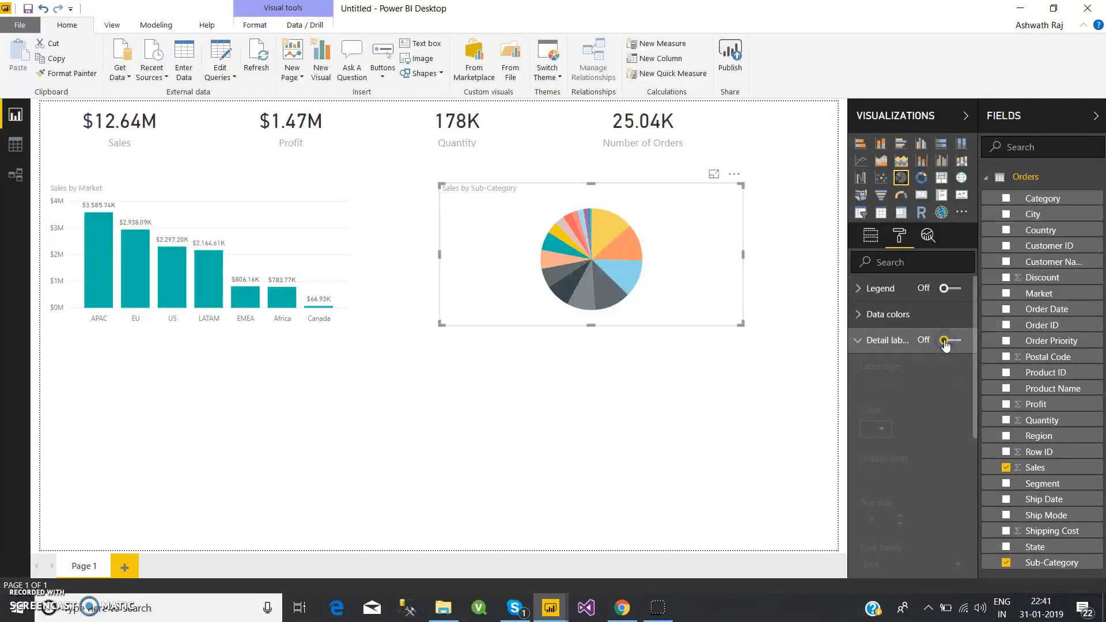
{"action": "left_click", "coordinate": [954, 341]}
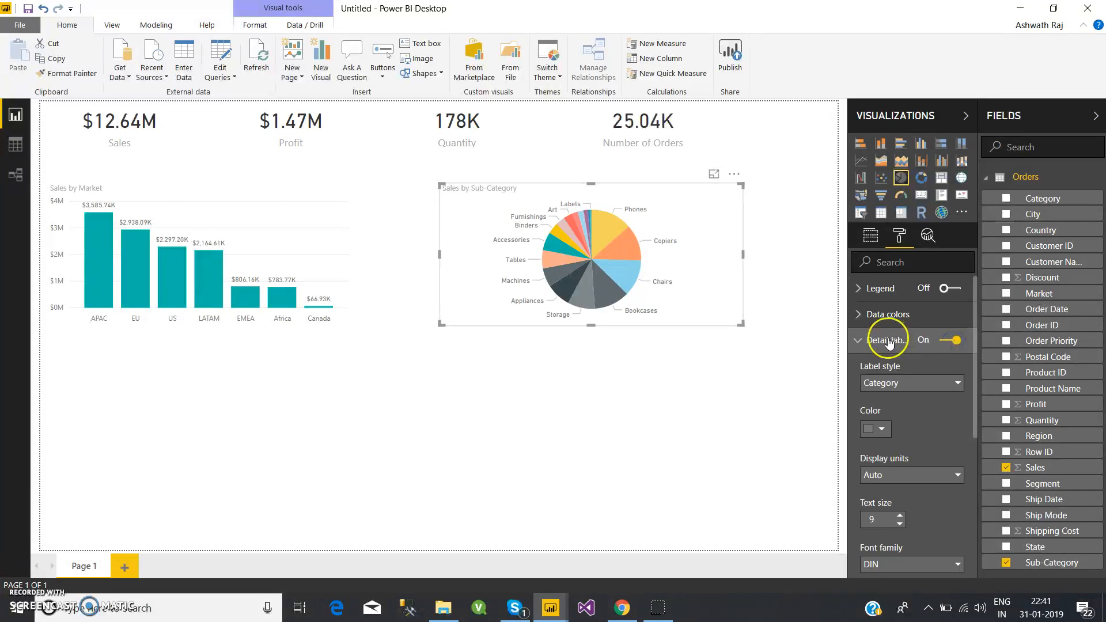
{"action": "left_click", "coordinate": [909, 385]}
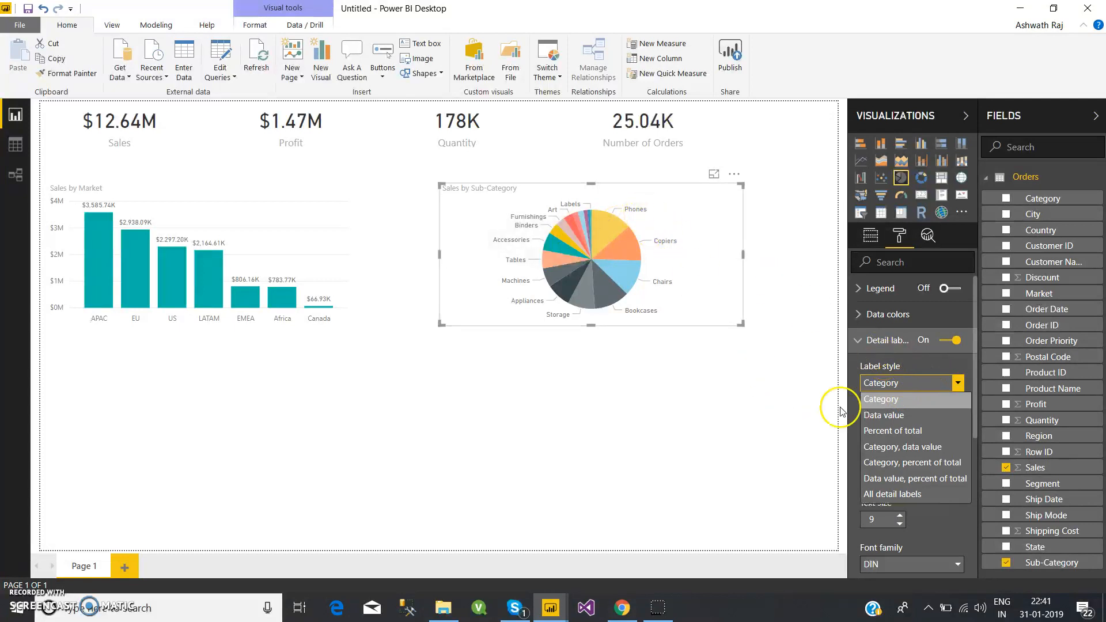
{"action": "left_click", "coordinate": [884, 415]}
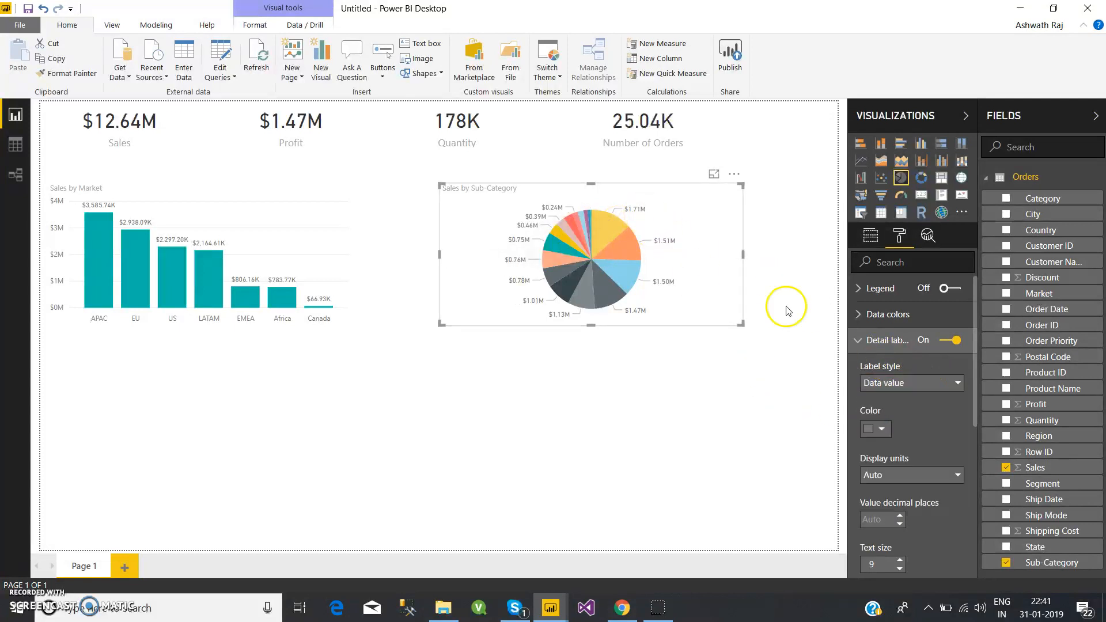
{"action": "left_click", "coordinate": [884, 383]}
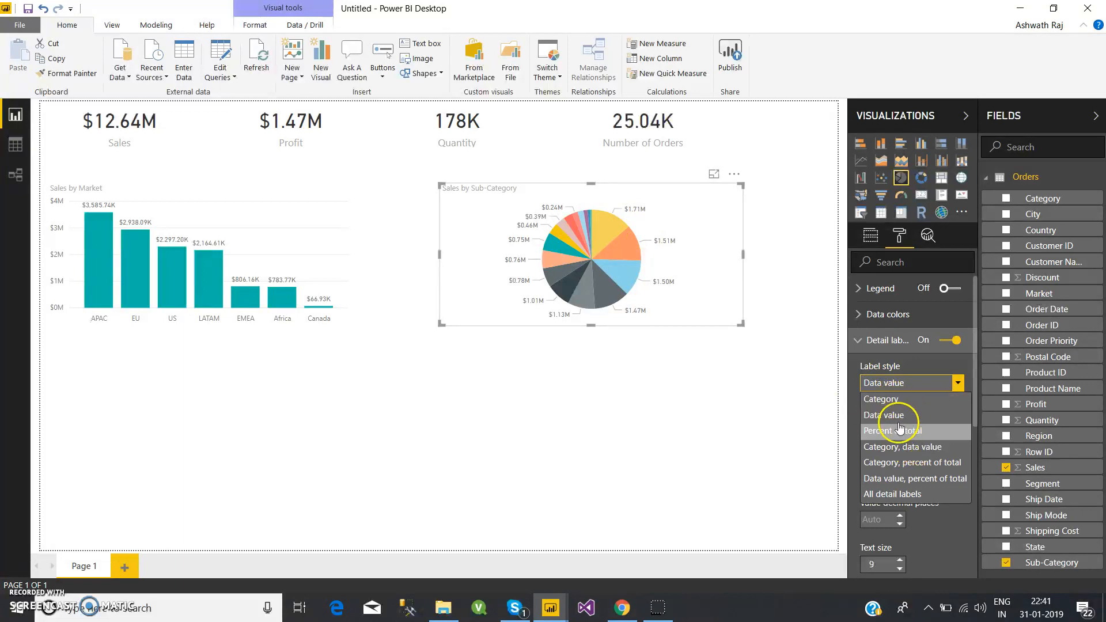
{"action": "left_click", "coordinate": [908, 481]}
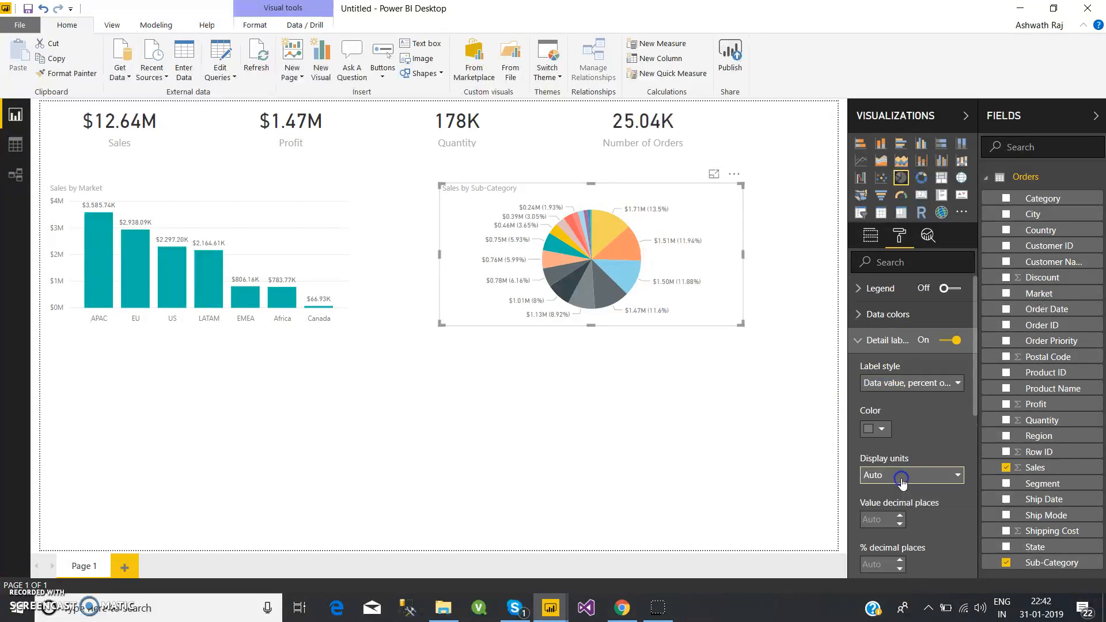
{"action": "left_click", "coordinate": [900, 390]}
{"action": "left_click", "coordinate": [912, 459]}
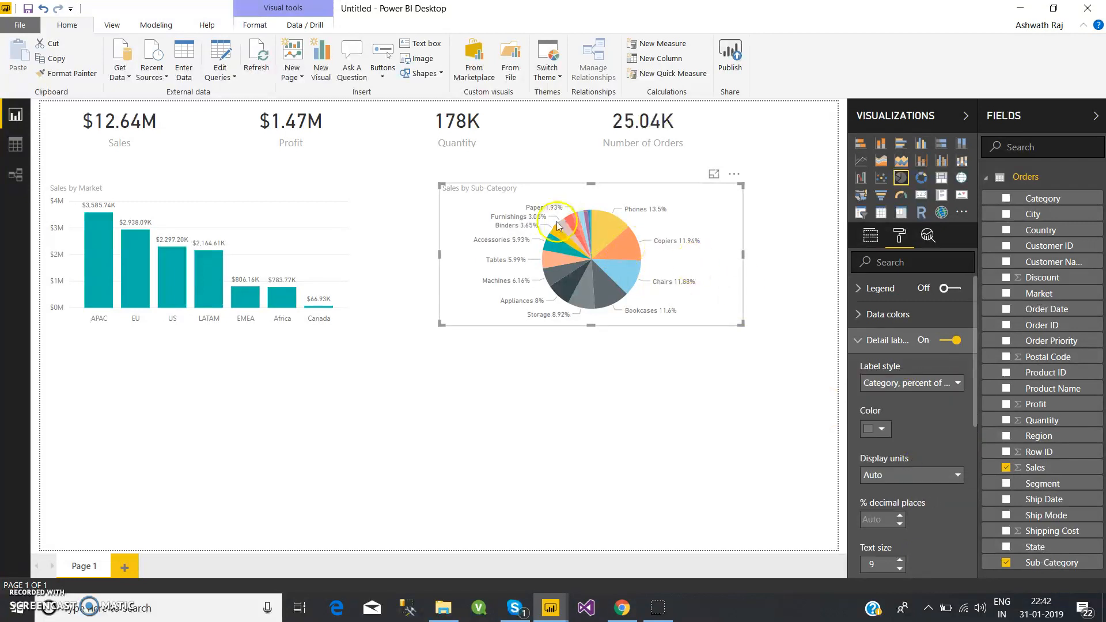
- Build a line chart of Sales by Order Date below the Sales by Market chart
{"action": "left_click", "coordinate": [732, 356]}
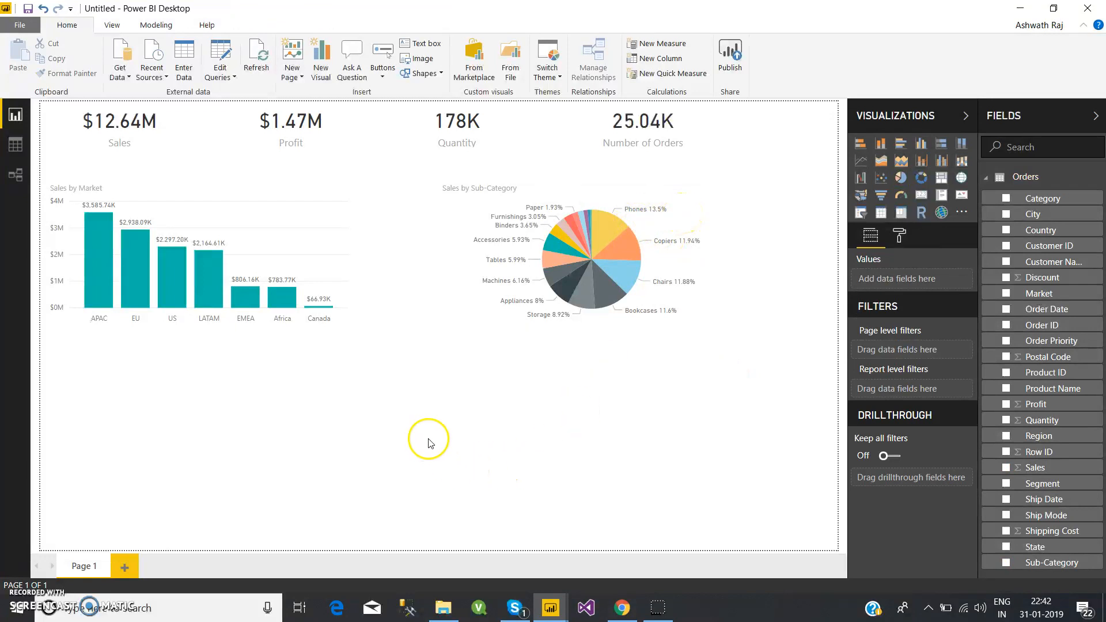
{"action": "left_click", "coordinate": [862, 166]}
{"action": "left_click_drag", "start_coordinate": [222, 410], "coordinate": [222, 441]}
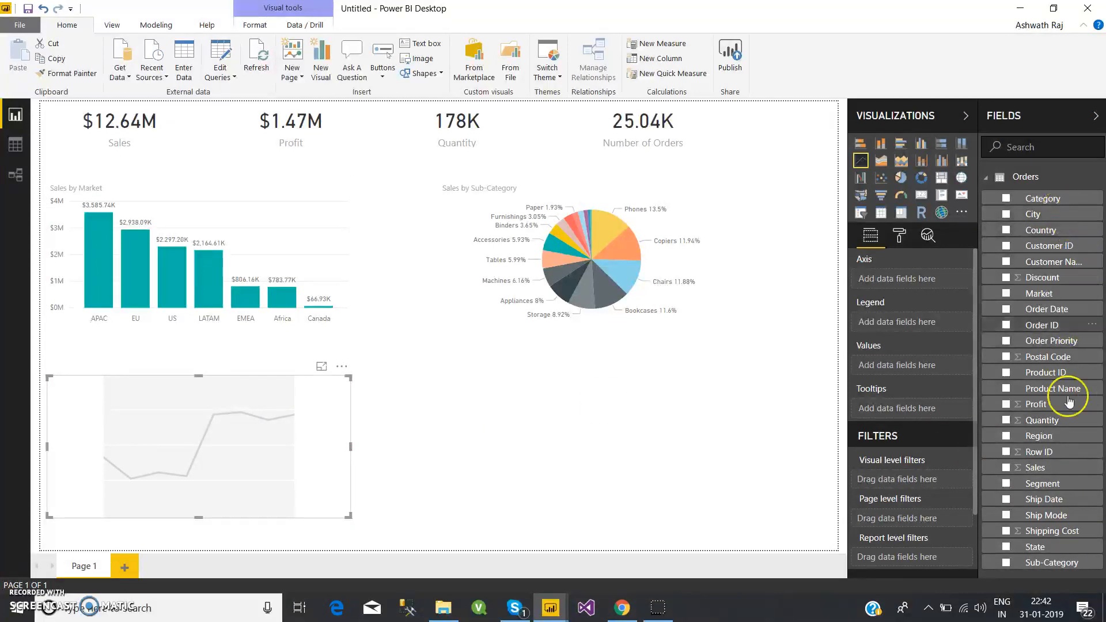
{"action": "left_click_drag", "start_coordinate": [1047, 309], "coordinate": [209, 419]}
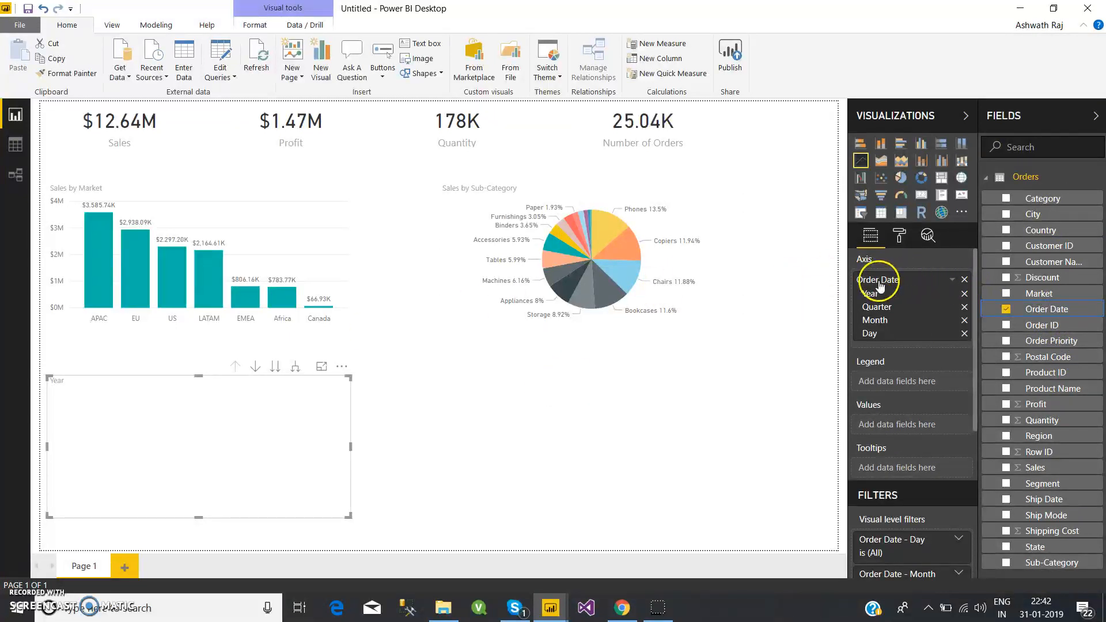
{"action": "left_click_drag", "start_coordinate": [1057, 468], "coordinate": [363, 406]}
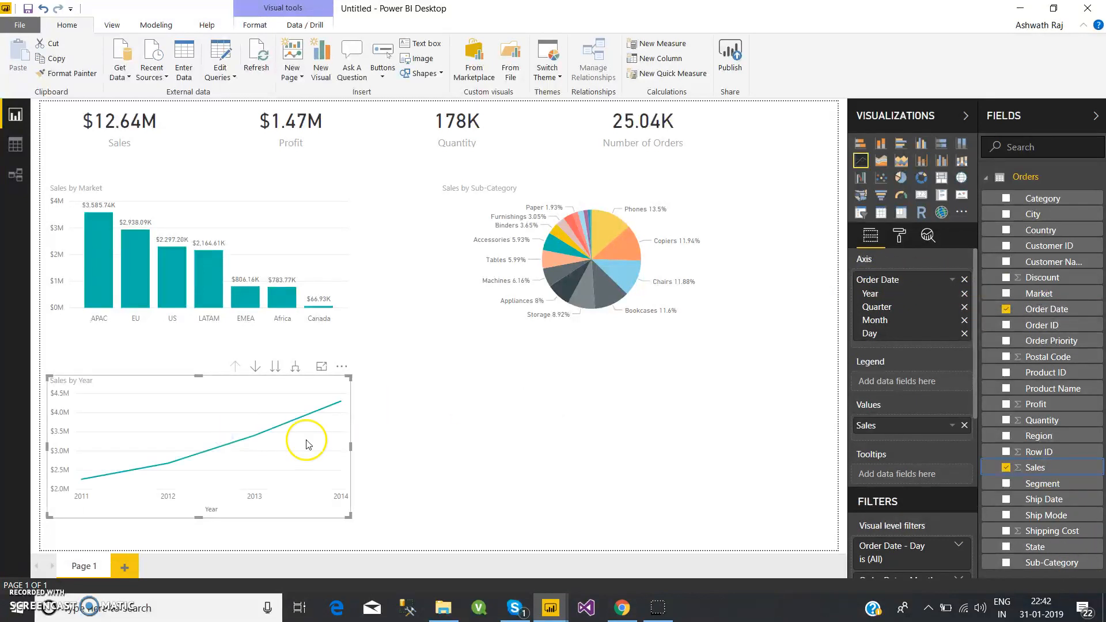
{"action": "mouse_move", "coordinate": [190, 468]}
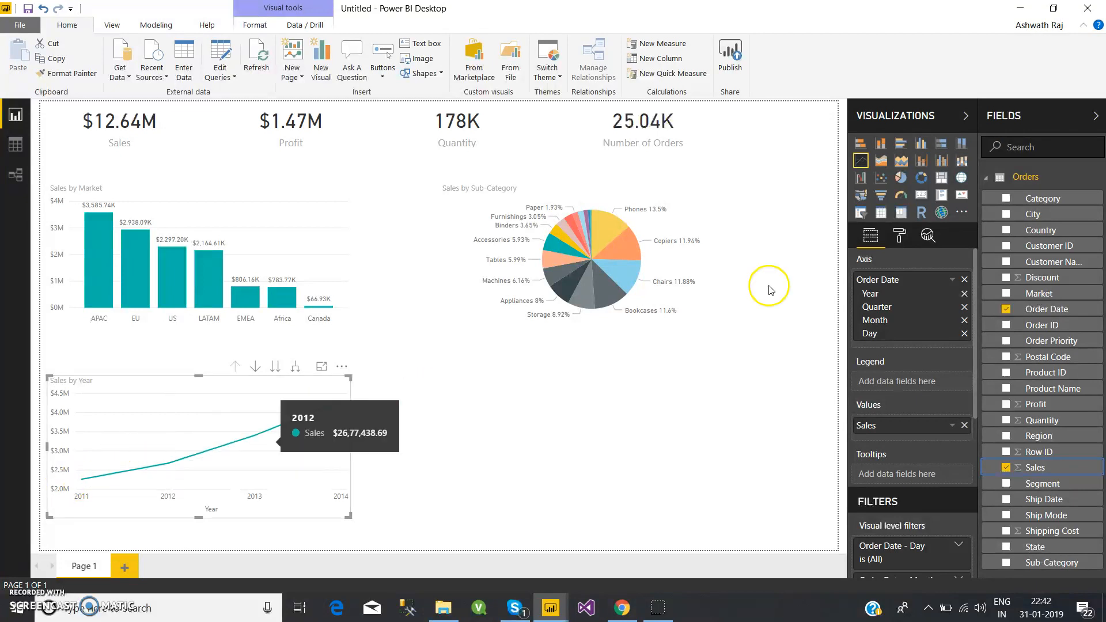
- Turn on data labels for the Sales by Year line chart and return to its field settings
{"action": "left_click", "coordinate": [900, 237]}
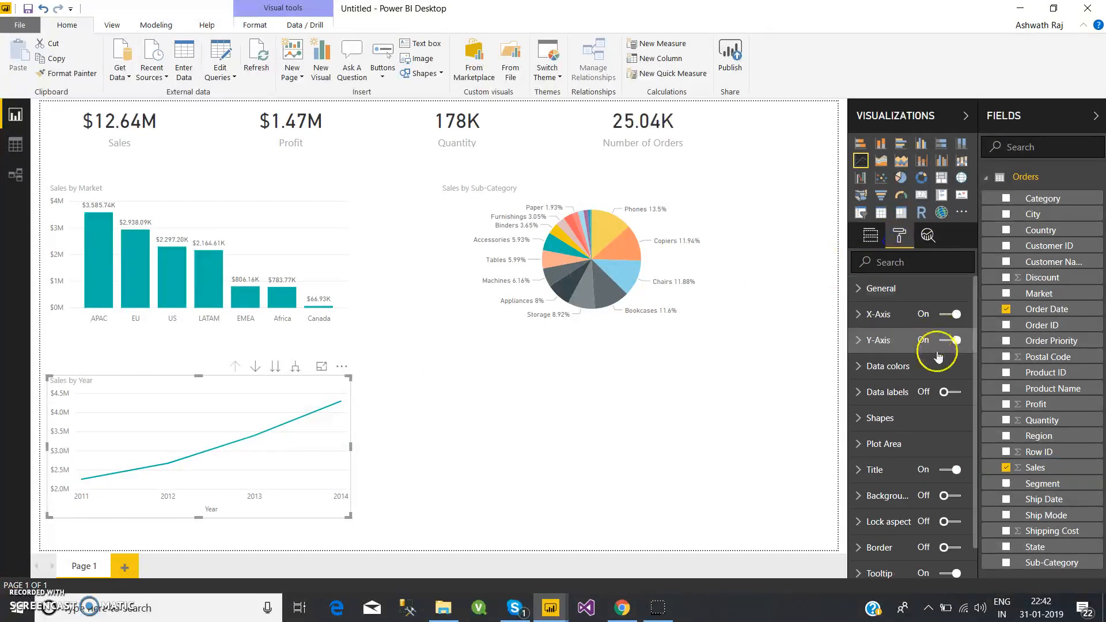
{"action": "left_click", "coordinate": [953, 393]}
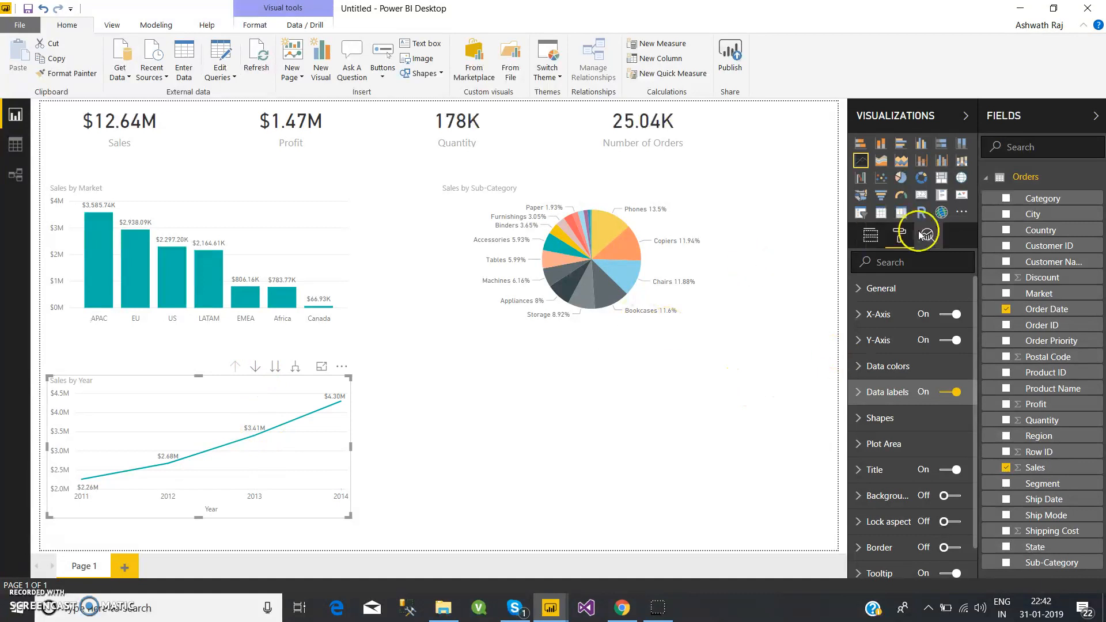
{"action": "left_click", "coordinate": [871, 235]}
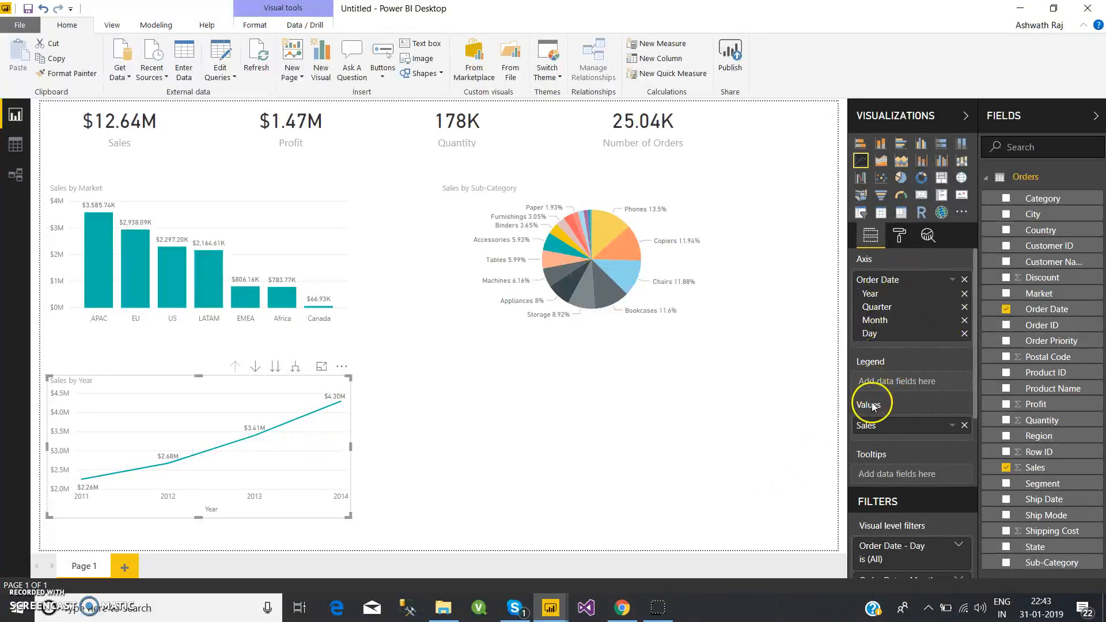
- Enable drill-down on the Sales by Year chart, drill into 2013 and its Qtr 3, and drill back up to the year level
{"action": "left_click", "coordinate": [254, 367]}
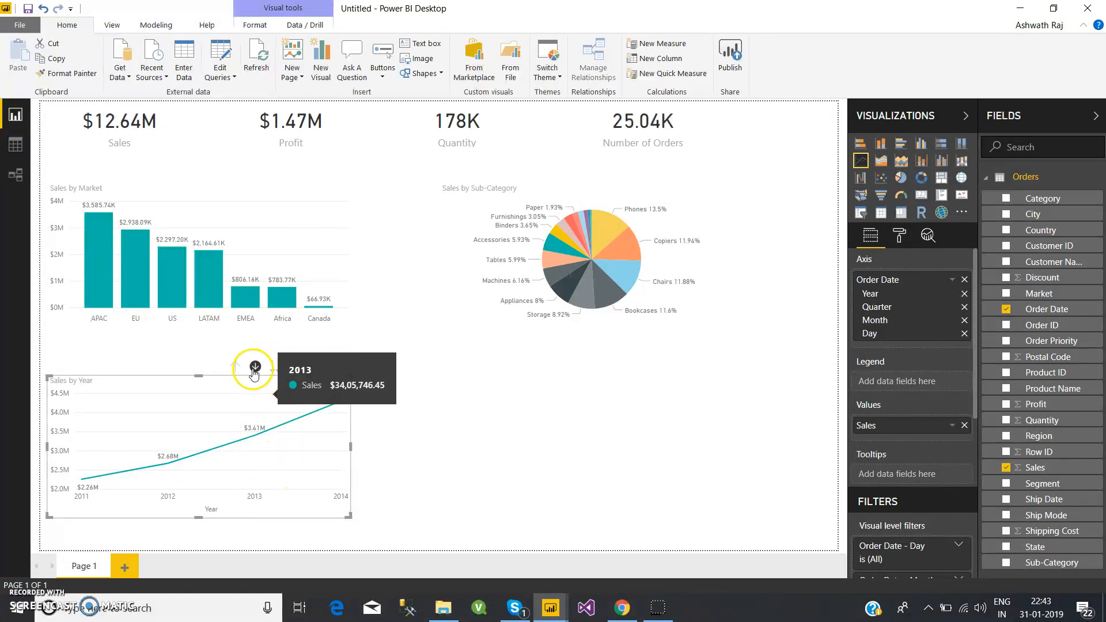
{"action": "left_click", "coordinate": [256, 439]}
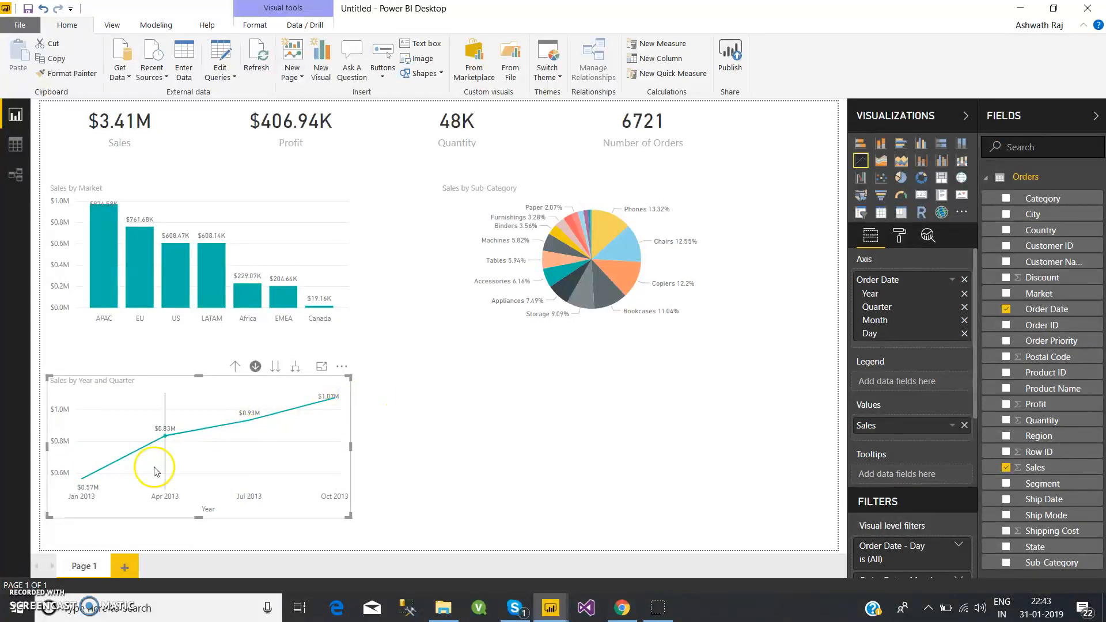
{"action": "mouse_move", "coordinate": [176, 446]}
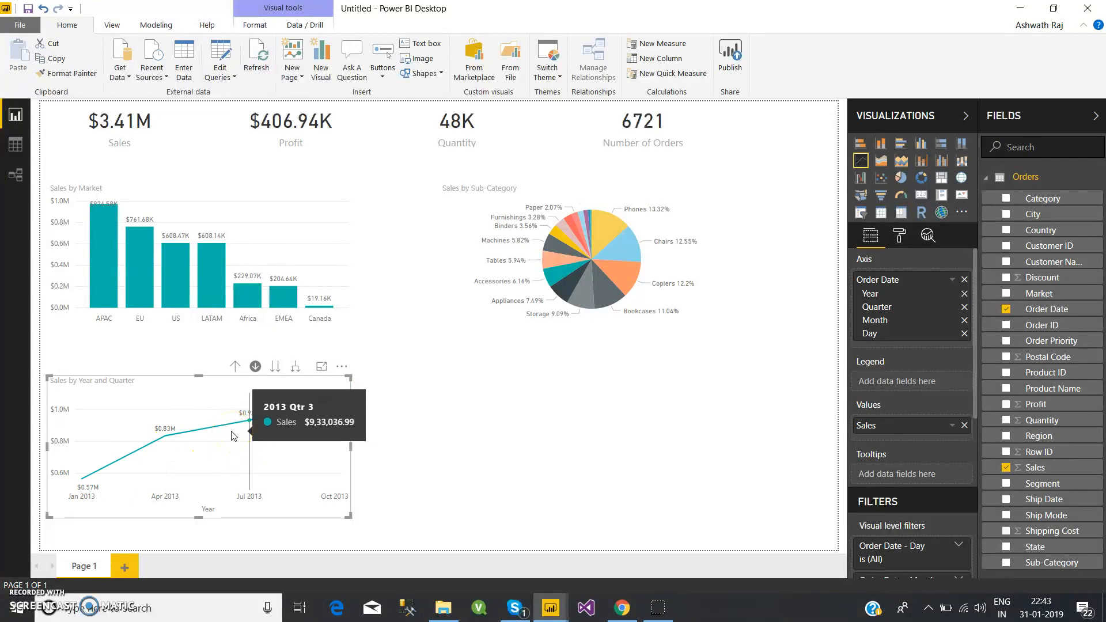
{"action": "left_click", "coordinate": [250, 419]}
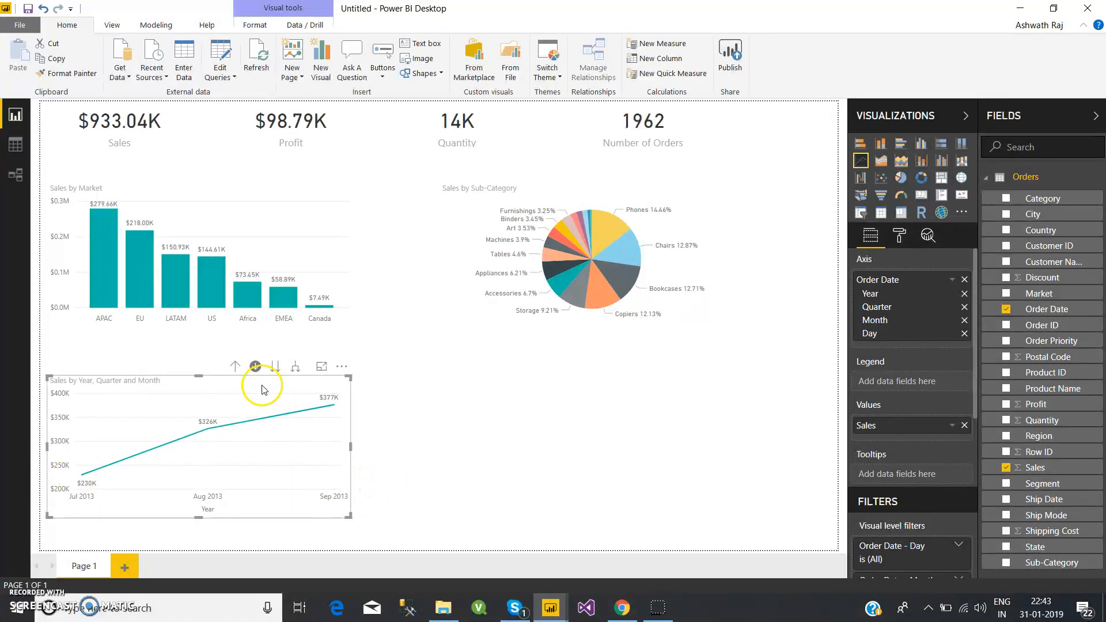
{"action": "left_click", "coordinate": [237, 367]}
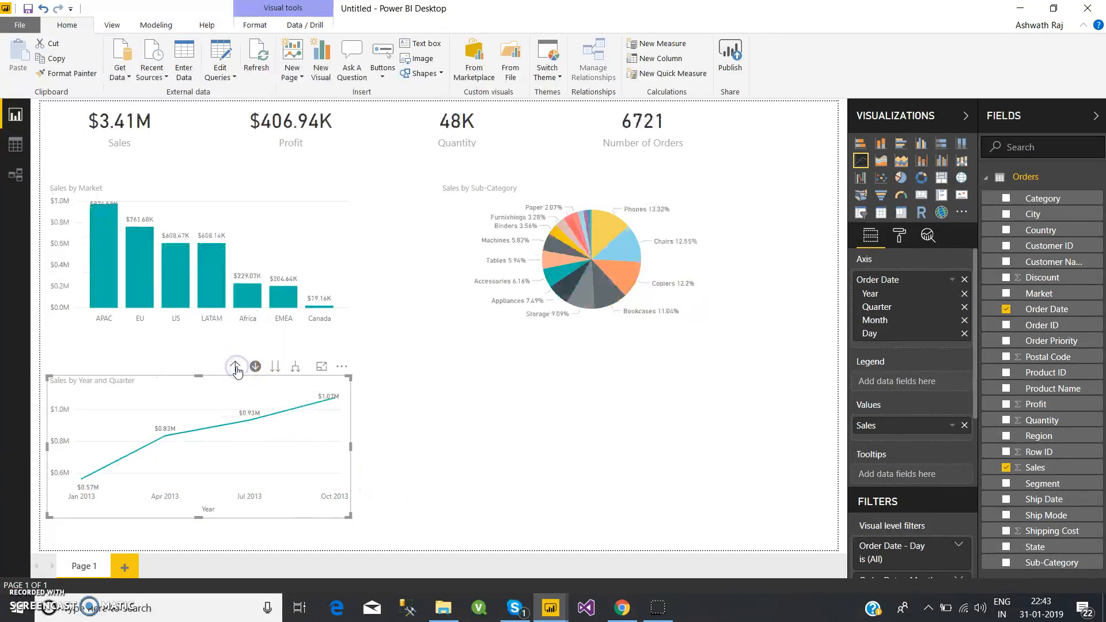
{"action": "left_click", "coordinate": [236, 367]}
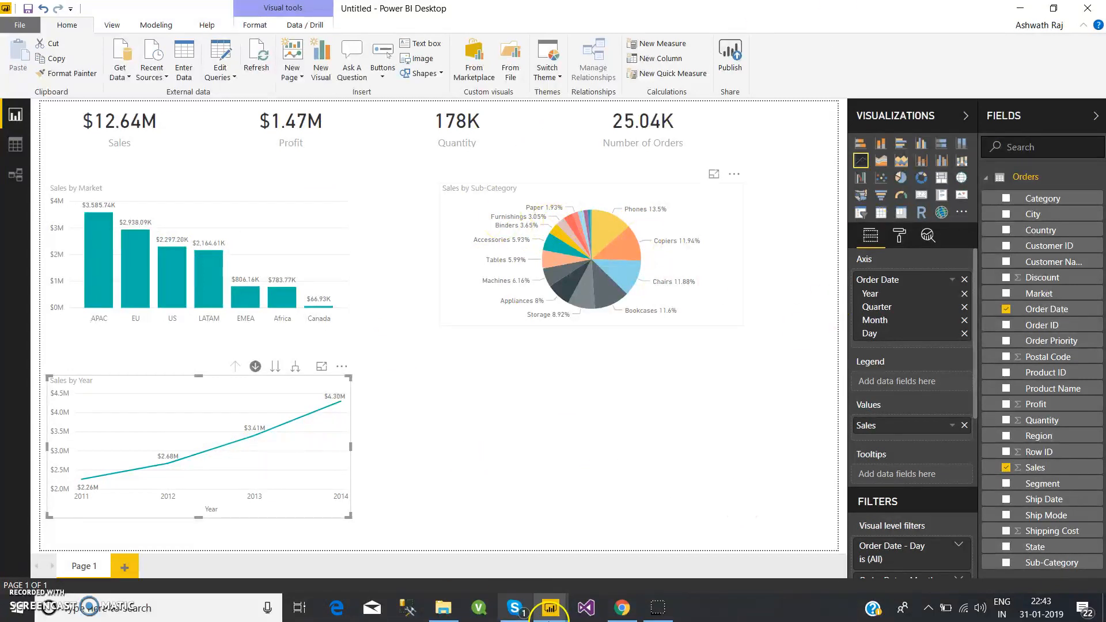
- Cross-filter the report by the Phones slice of the Sub-Category pie chart and clear the selection
{"action": "left_click", "coordinate": [601, 236]}
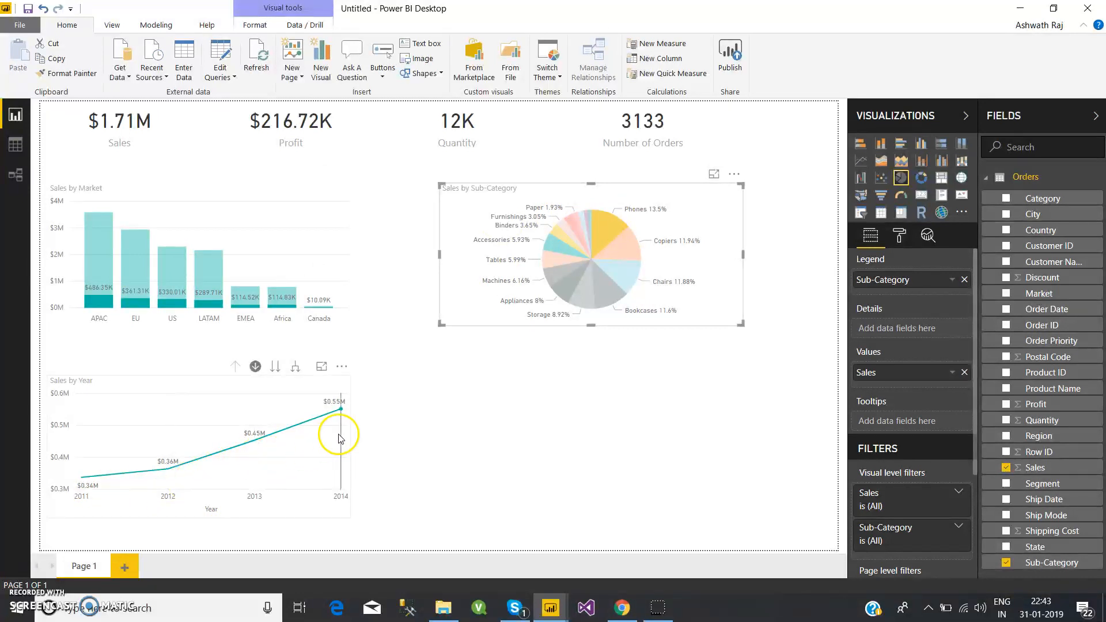
{"action": "left_click", "coordinate": [605, 237]}
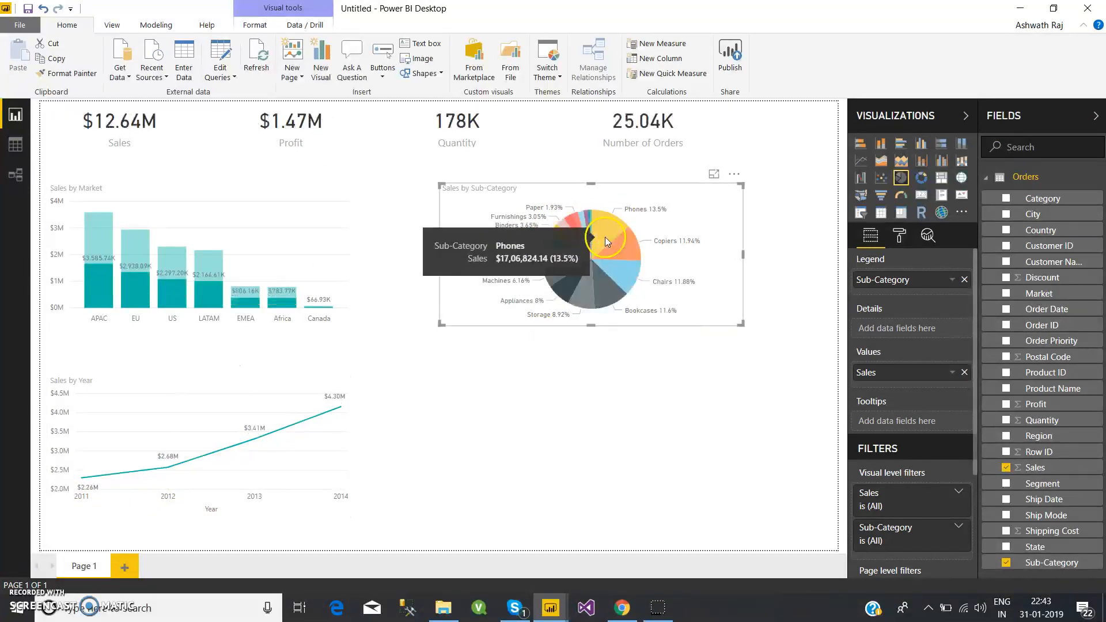
{"action": "left_click", "coordinate": [535, 500]}
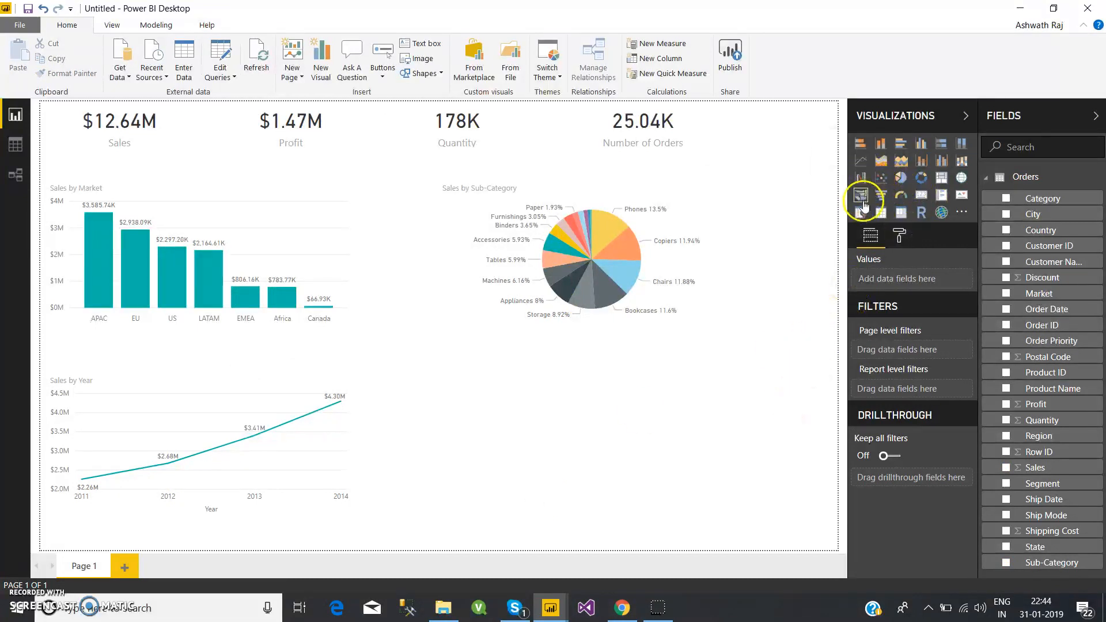
- Build a filled map to the right of the line chart with State as location and Sales as tooltip
{"action": "left_click", "coordinate": [862, 197]}
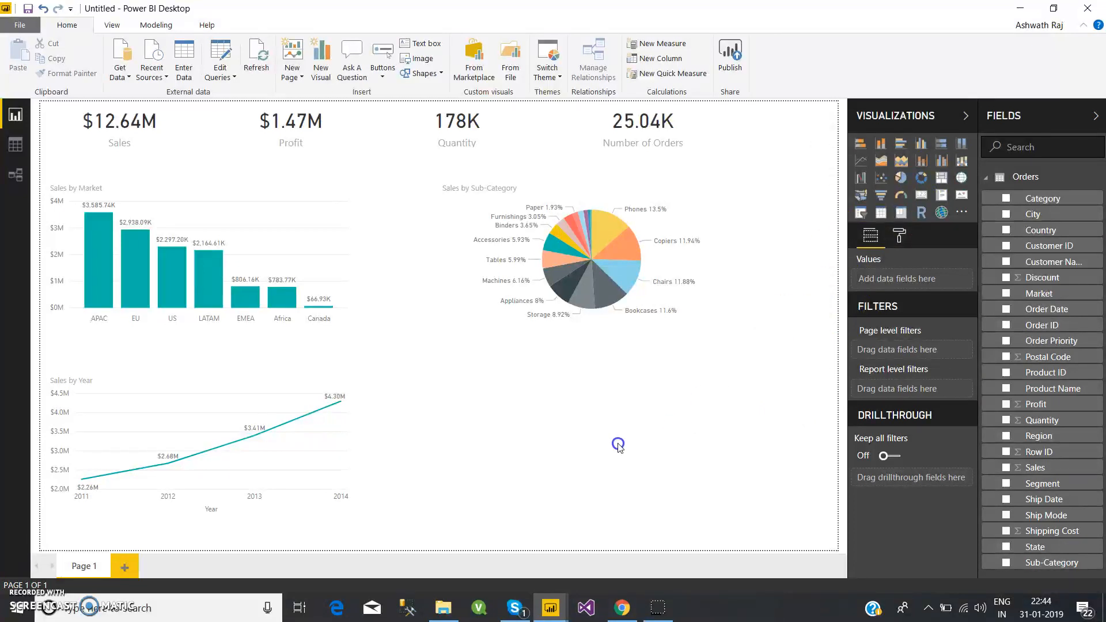
{"action": "left_click", "coordinate": [862, 193]}
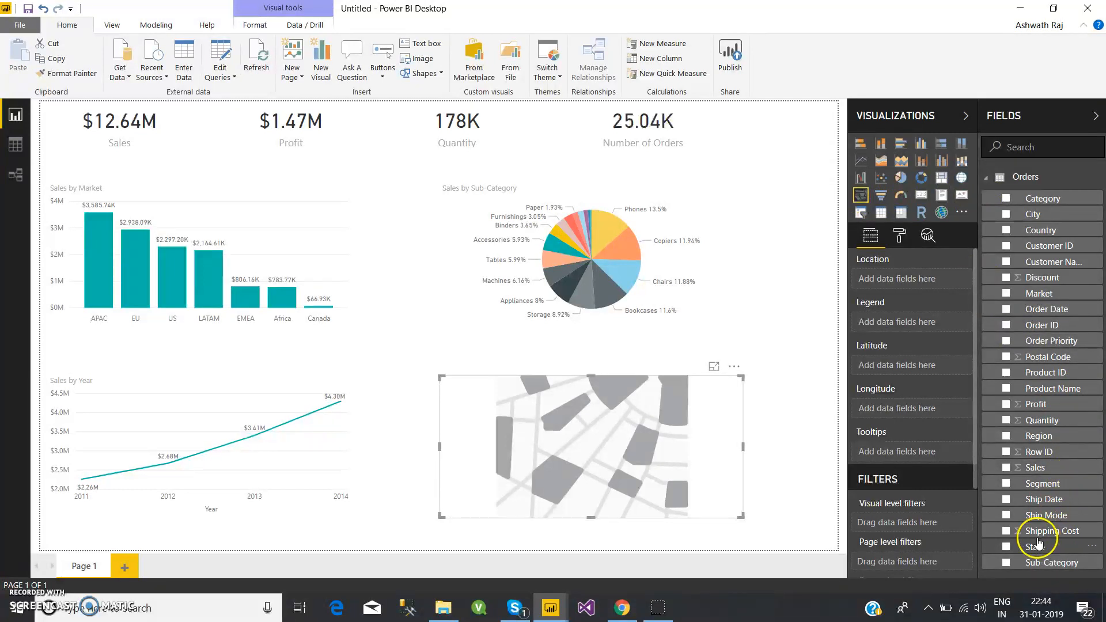
{"action": "left_click_drag", "start_coordinate": [1032, 546], "coordinate": [598, 468]}
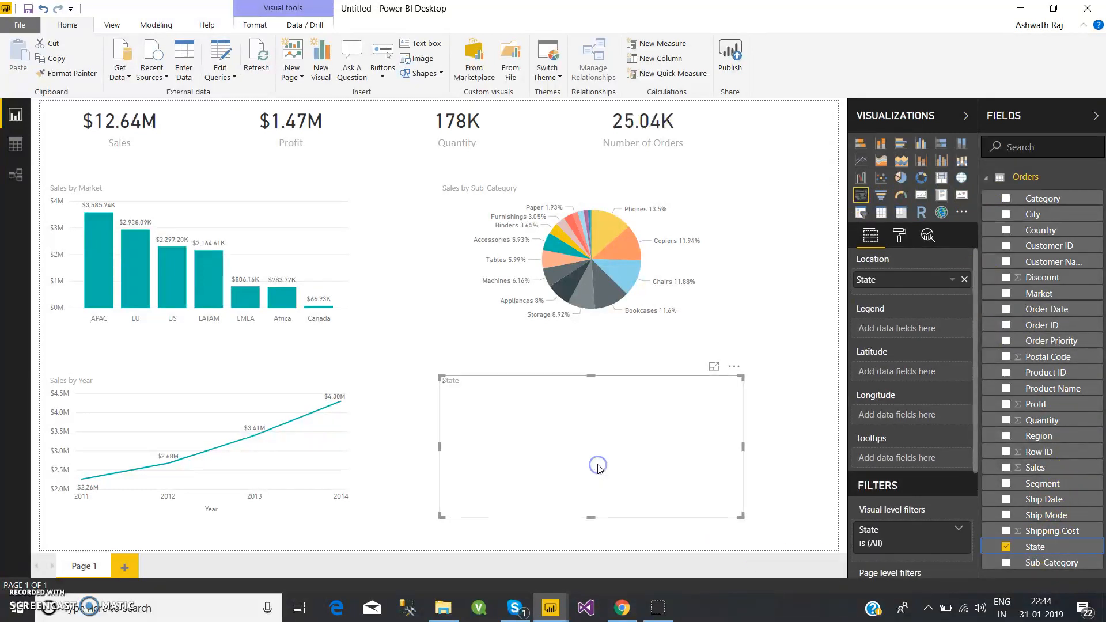
{"action": "left_click_drag", "start_coordinate": [1044, 467], "coordinate": [599, 468]}
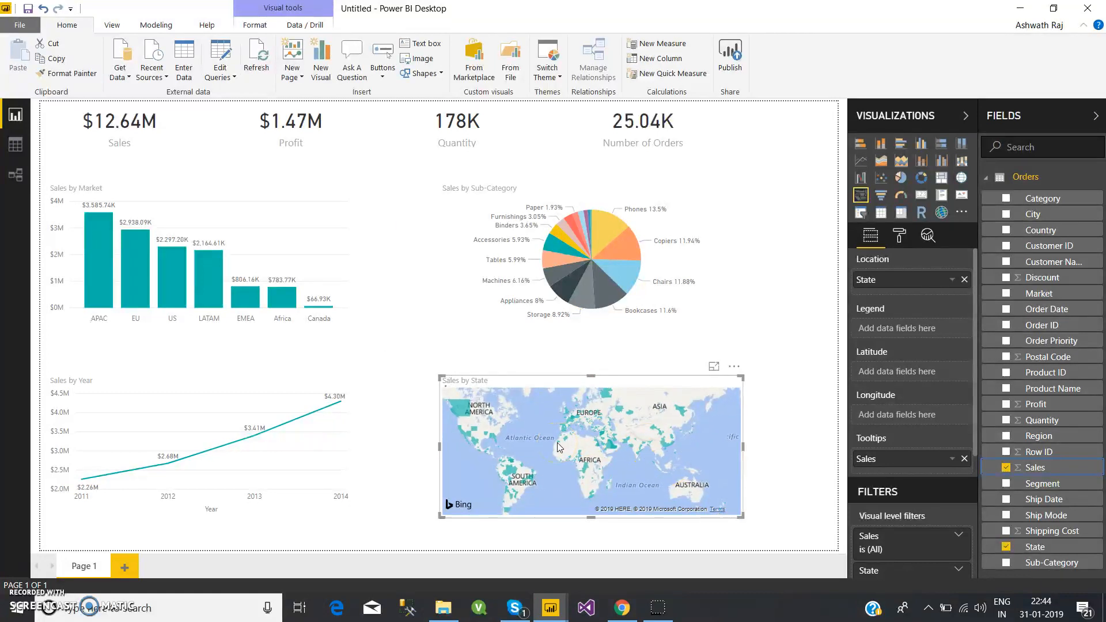
{"action": "left_click", "coordinate": [571, 460]}
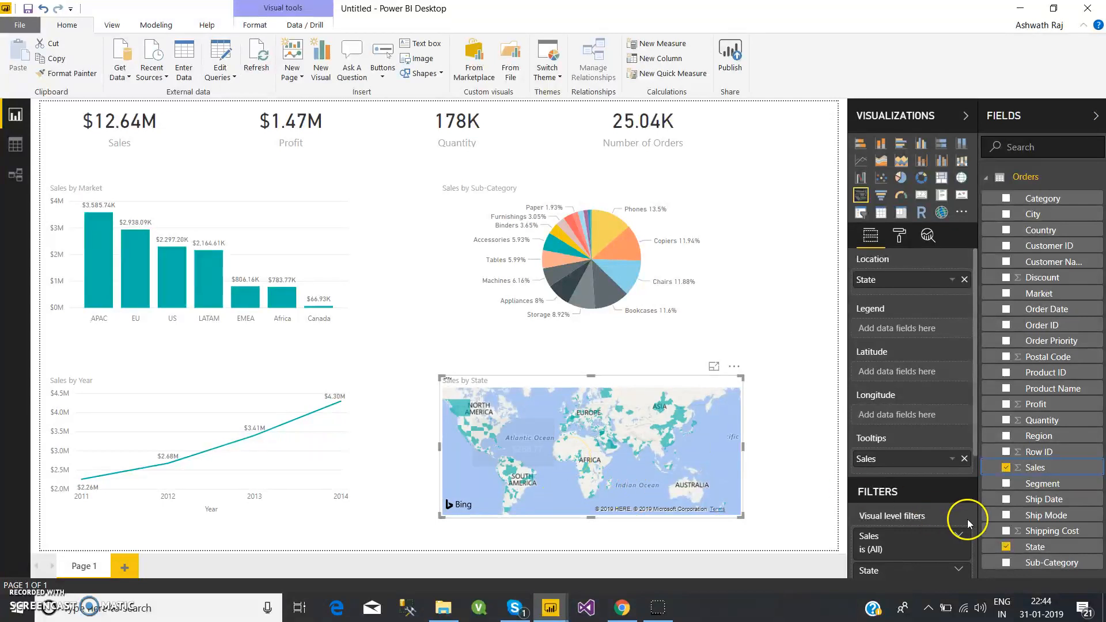
- Replace State with Country as the filled map's location and check a country's sales tooltip
{"action": "left_click_drag", "start_coordinate": [1038, 236], "coordinate": [896, 280]}
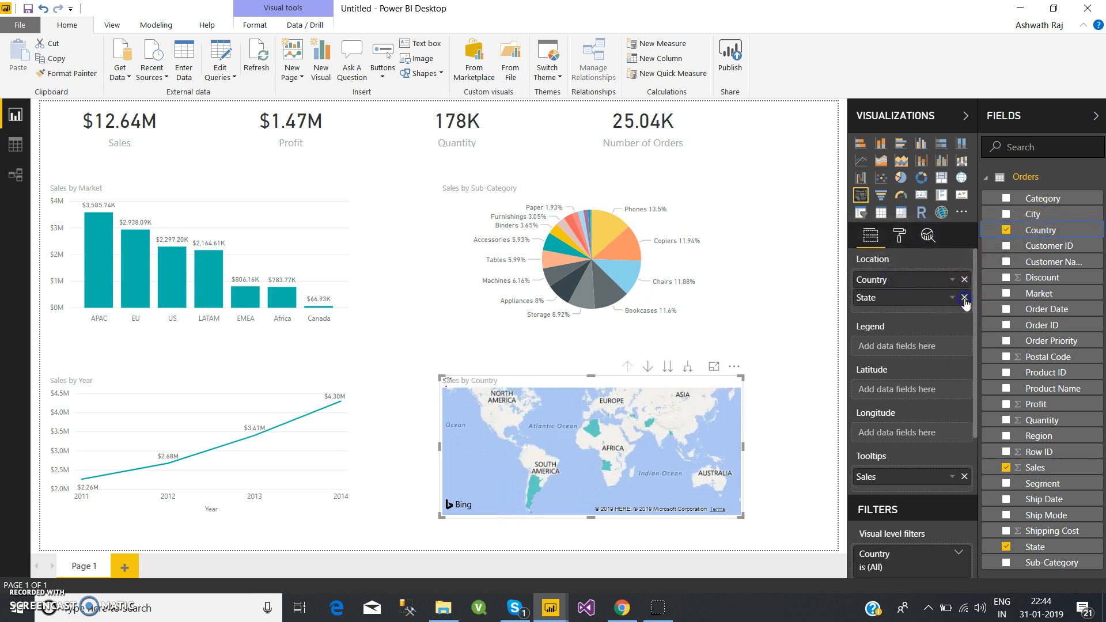
{"action": "left_click", "coordinate": [964, 298]}
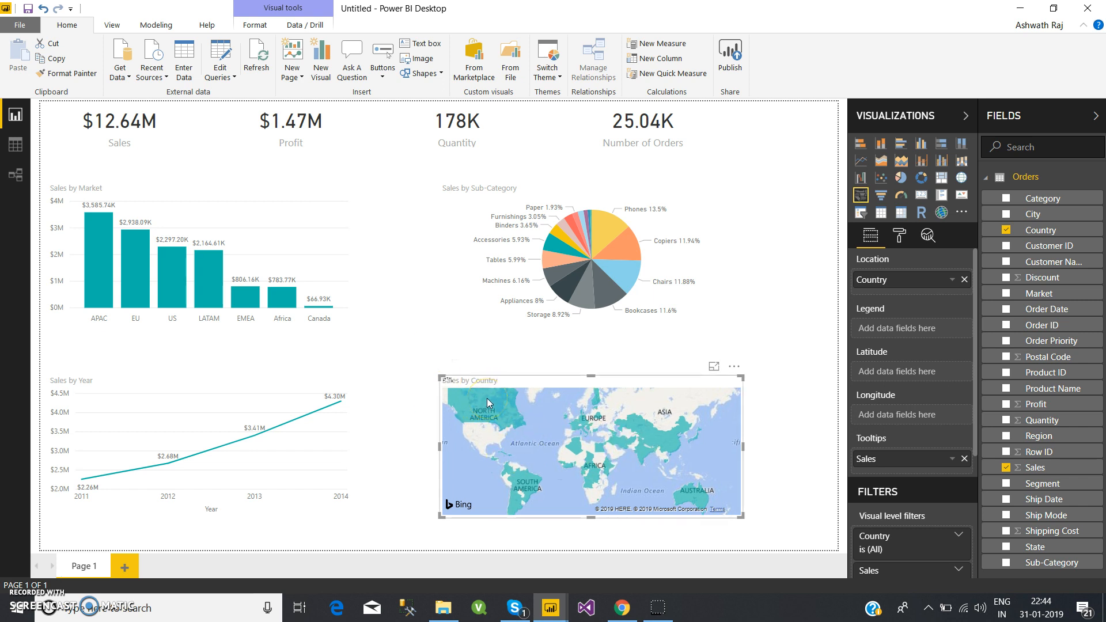
{"action": "mouse_move", "coordinate": [486, 399]}
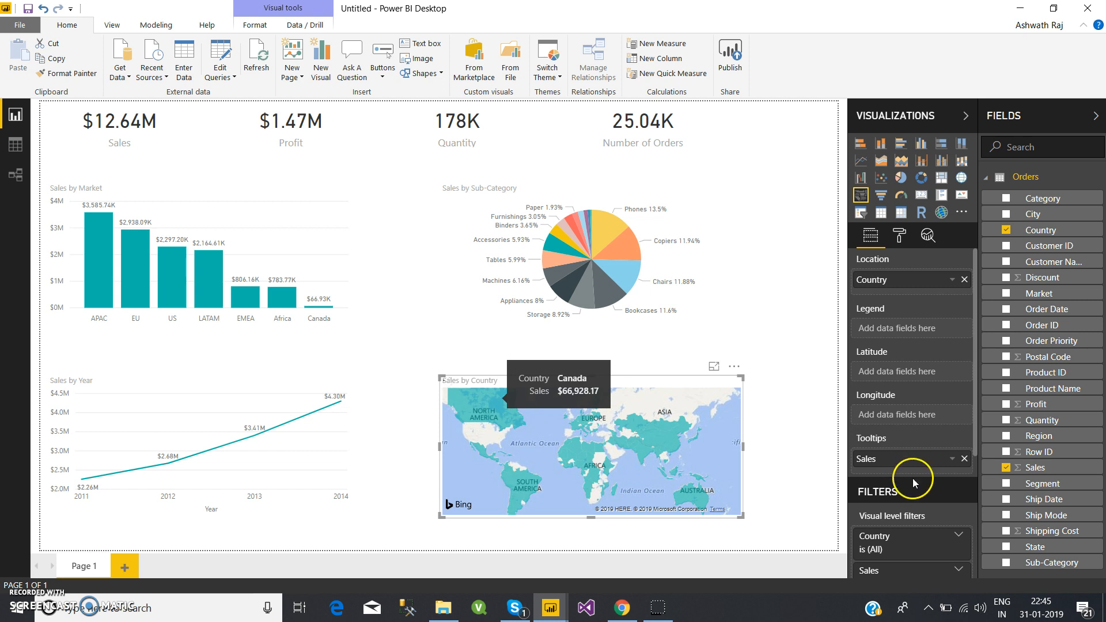
- Try coloring the Sales by Country map with Sales as its legend, and remove that legend field
{"action": "left_click", "coordinate": [1047, 468]}
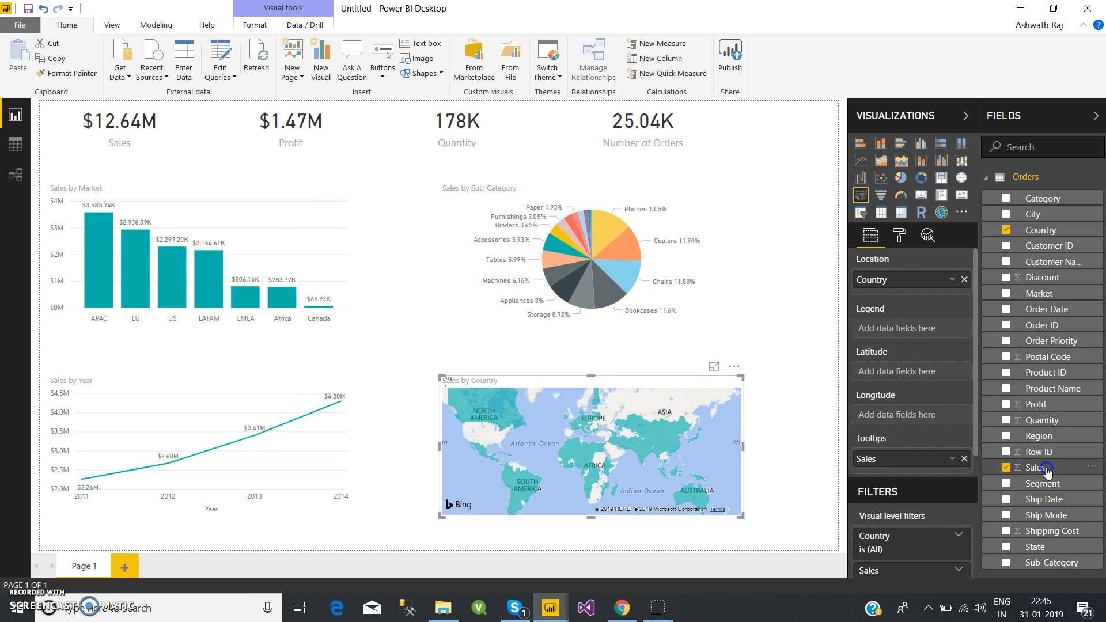
{"action": "left_click_drag", "start_coordinate": [1049, 468], "coordinate": [909, 327]}
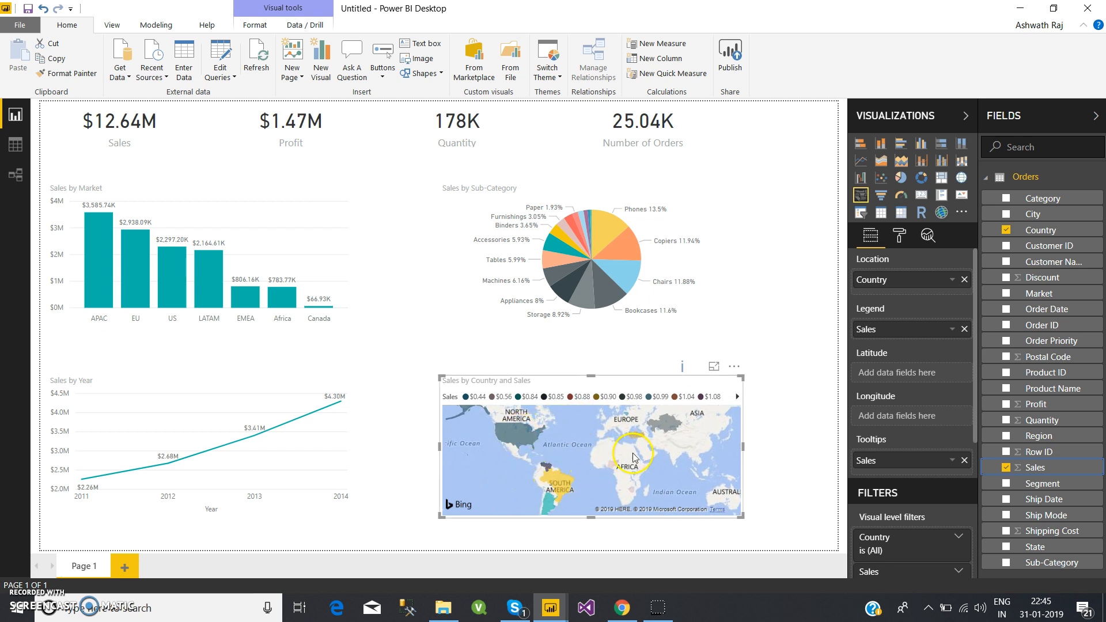
{"action": "left_click", "coordinate": [964, 329]}
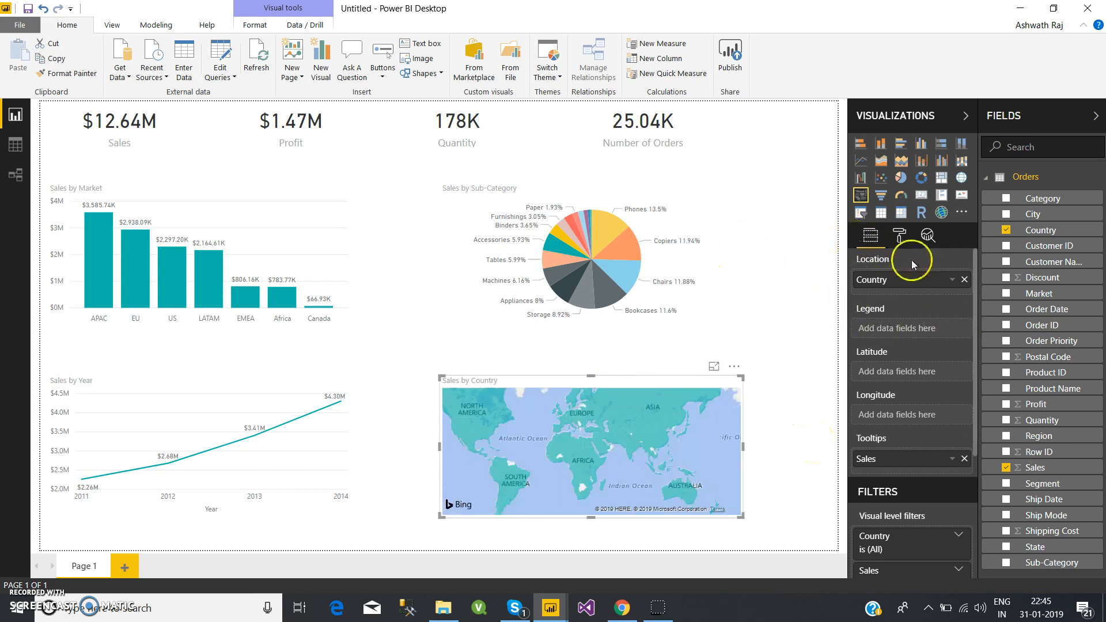
- Show the individual data colors of all countries in the Sales by Country map's formatting
{"action": "left_click", "coordinate": [902, 239]}
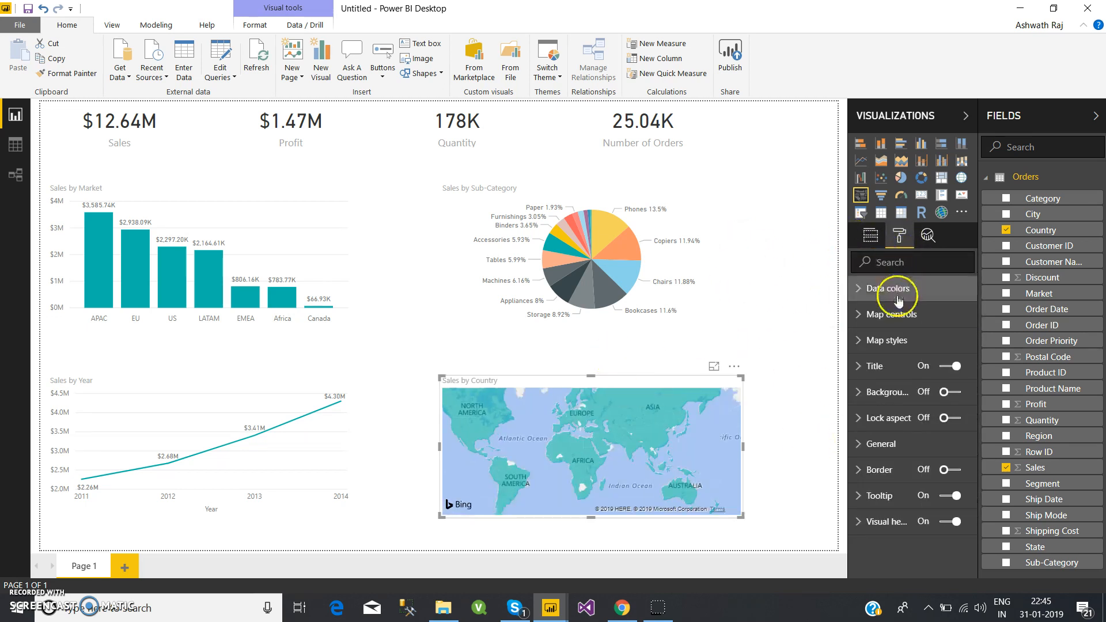
{"action": "left_click", "coordinate": [891, 289]}
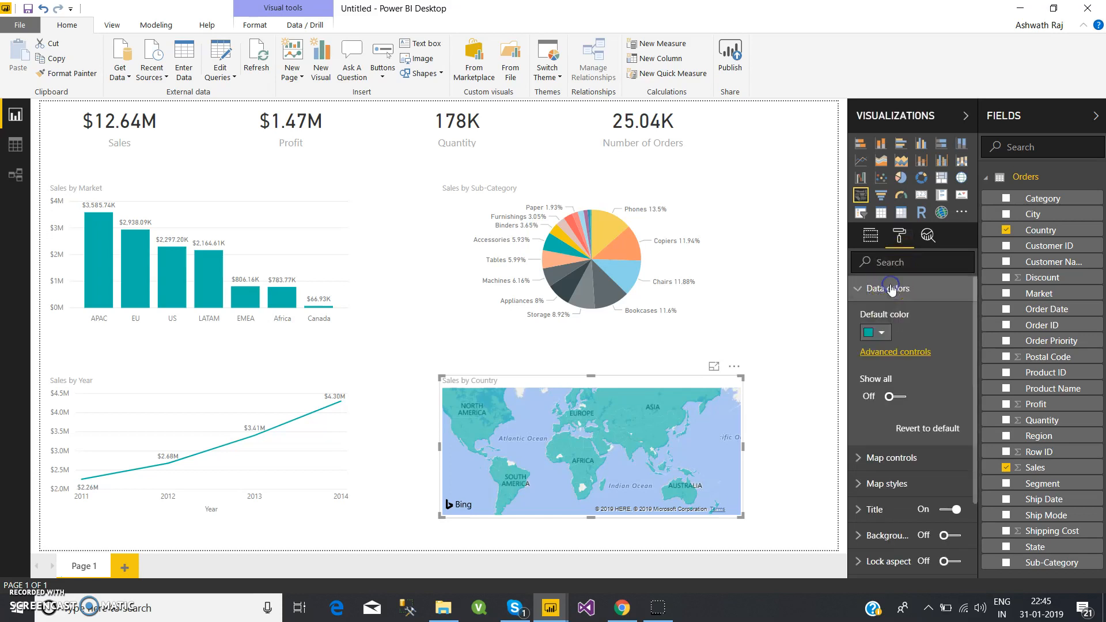
{"action": "left_click", "coordinate": [895, 397]}
- Color the Sales by Country map with a diverging color scale based on Sum of Sales, using lowest, middle and highest values
{"action": "left_click", "coordinate": [889, 353]}
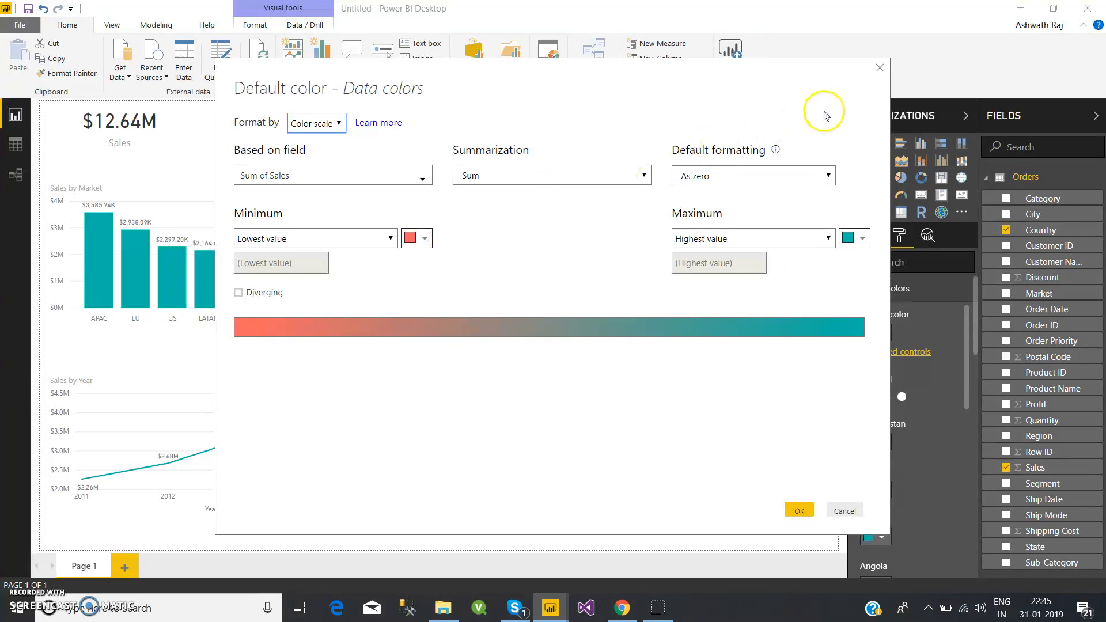
{"action": "left_click", "coordinate": [880, 68]}
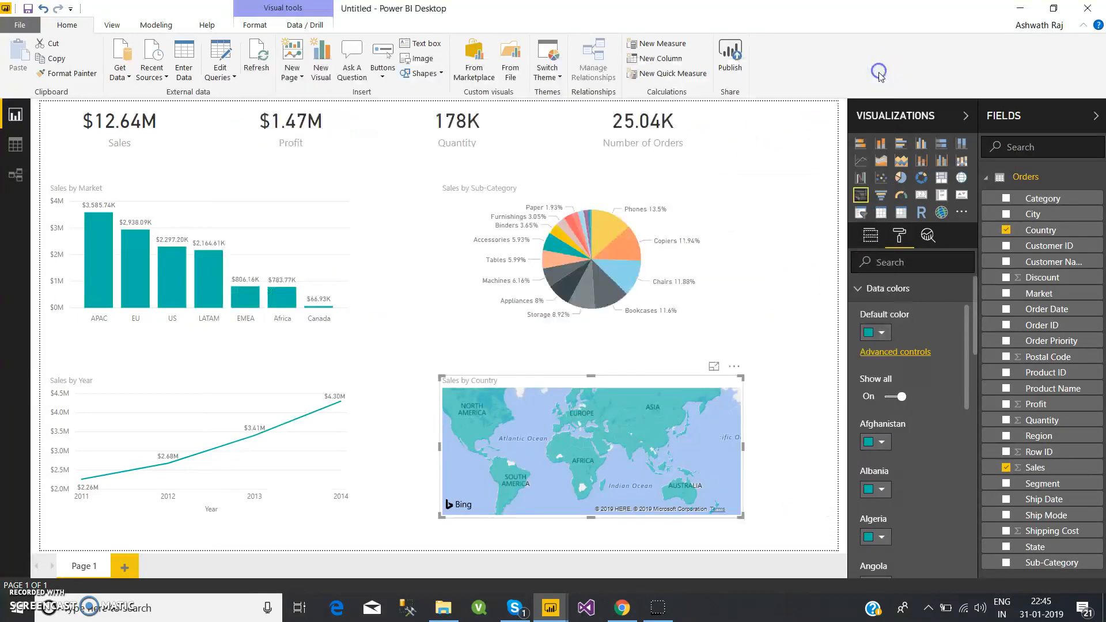
{"action": "left_click", "coordinate": [878, 355]}
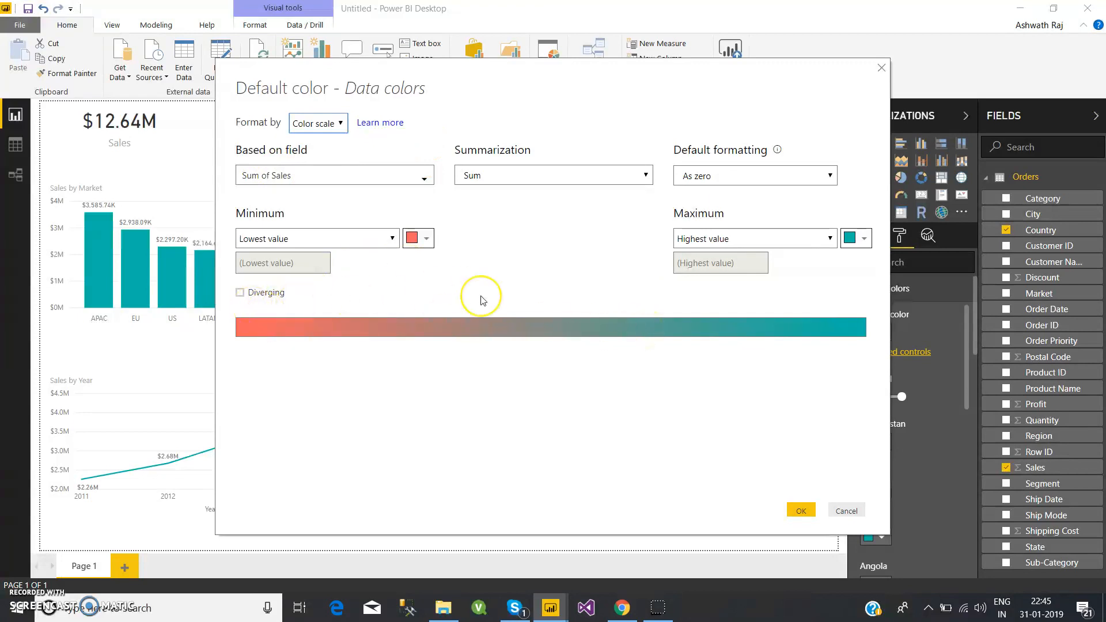
{"action": "left_click", "coordinate": [359, 174]}
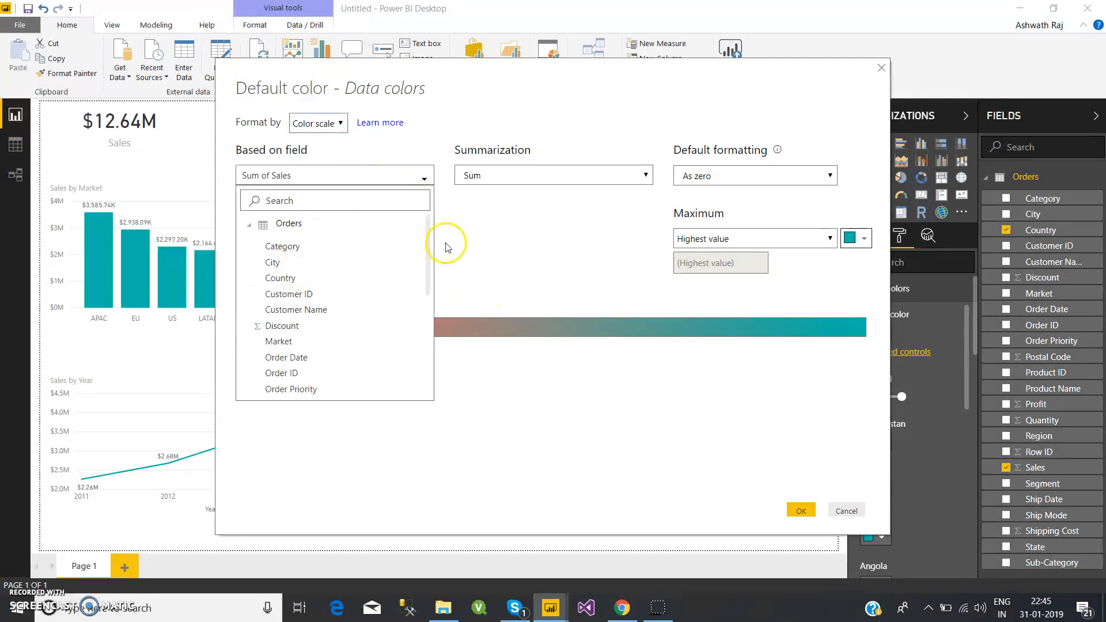
{"action": "left_click_drag", "start_coordinate": [426, 239], "coordinate": [427, 327]}
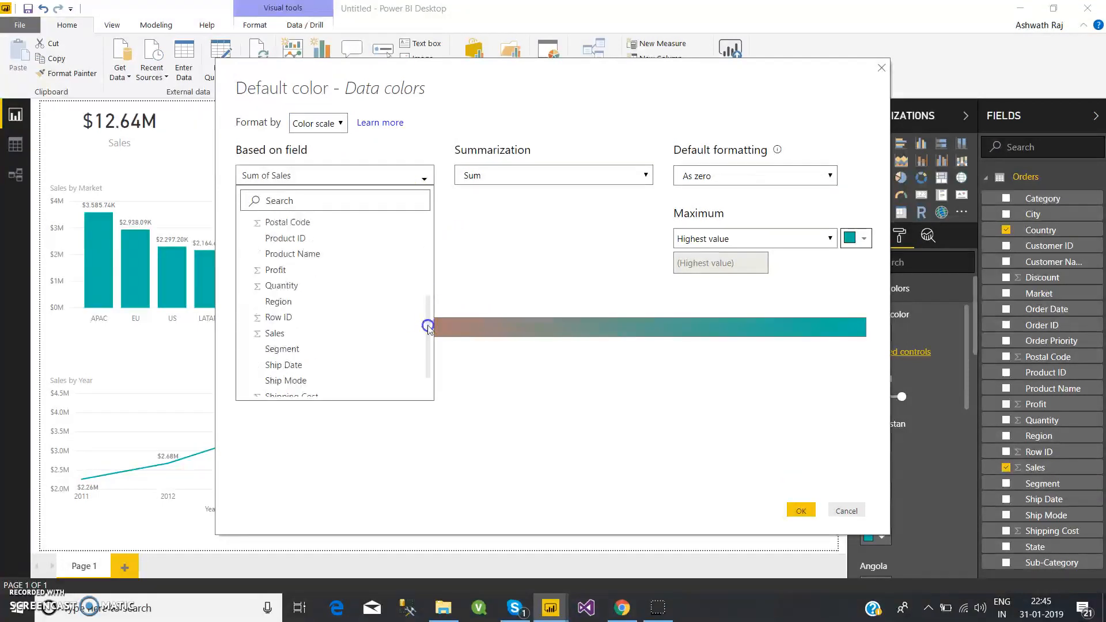
{"action": "left_click", "coordinate": [294, 334]}
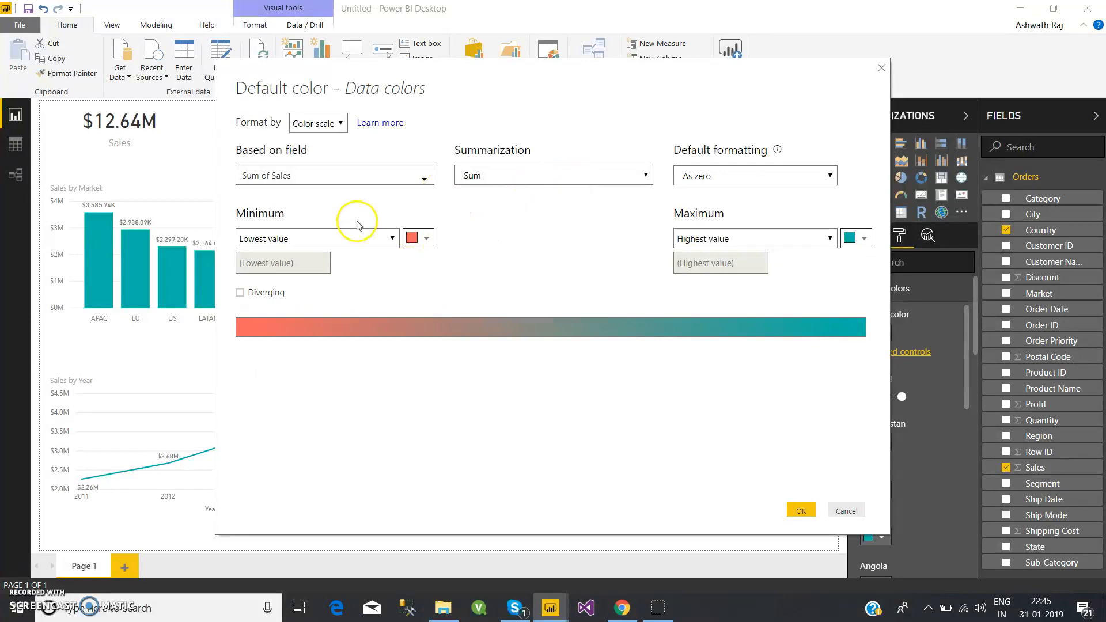
{"action": "left_click", "coordinate": [240, 292]}
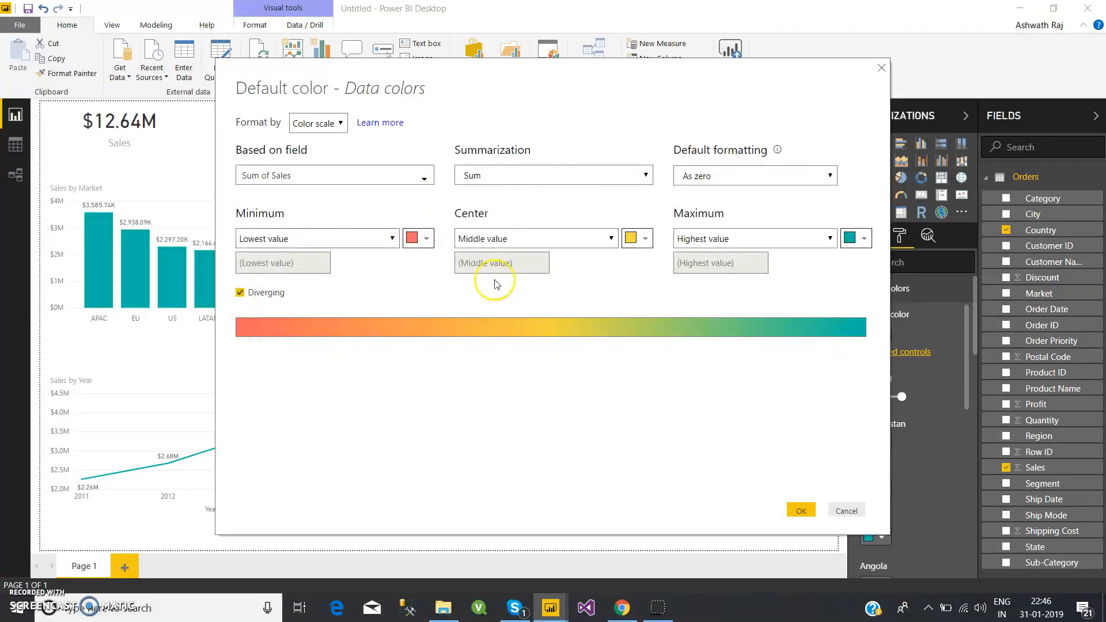
{"action": "left_click", "coordinate": [798, 510]}
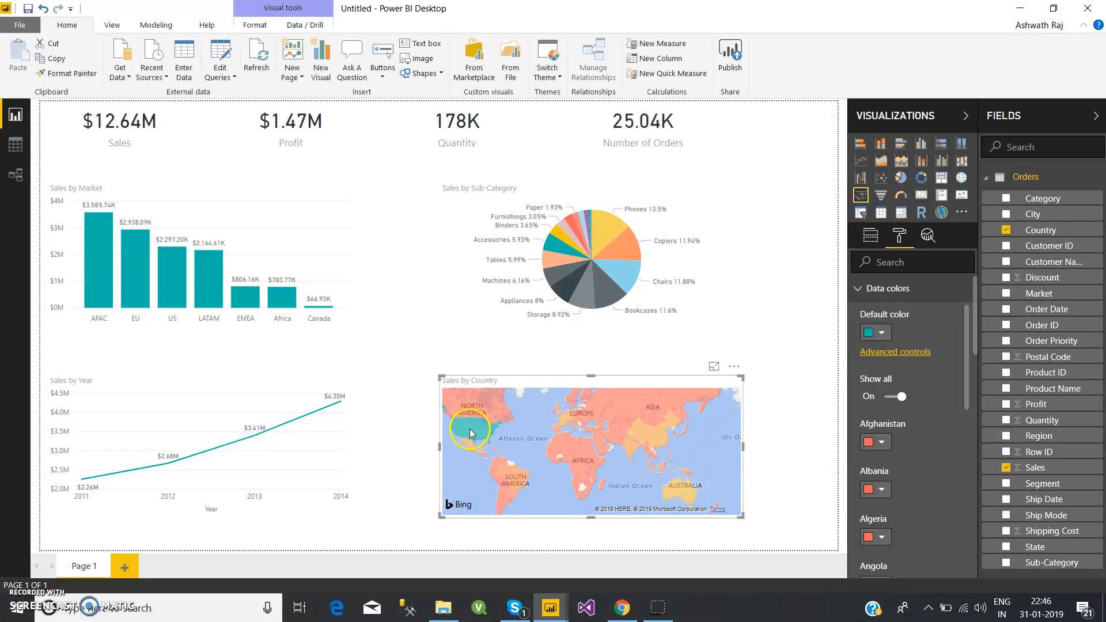
- Check the sales tooltips of several countries on the map, including Zambia and Russia, and deselect the map
{"action": "mouse_move", "coordinate": [469, 428]}
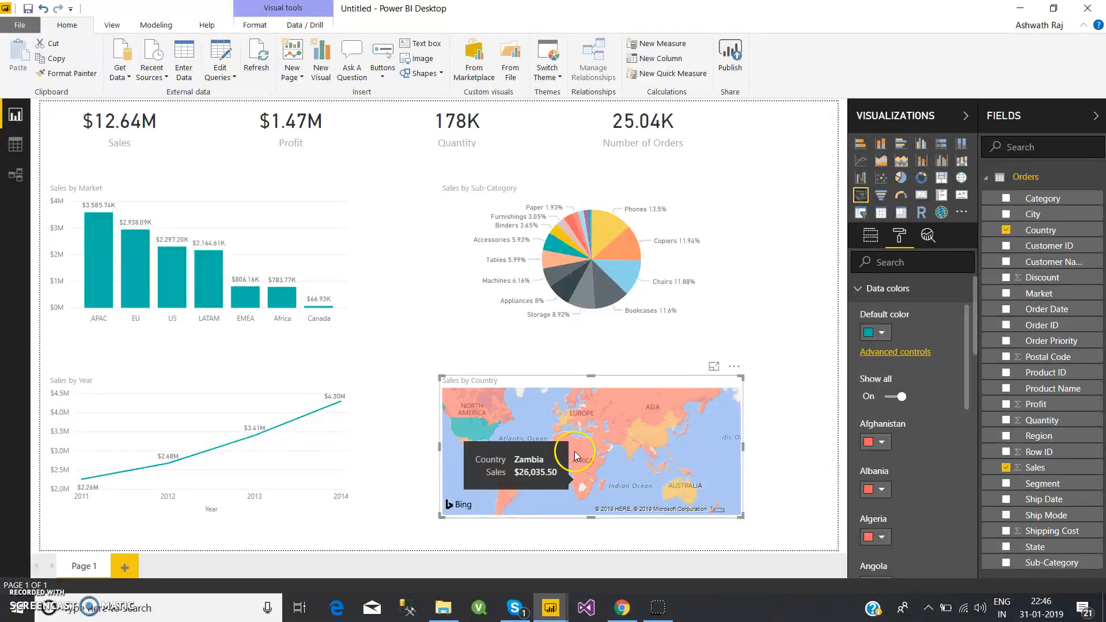
{"action": "mouse_move", "coordinate": [624, 412]}
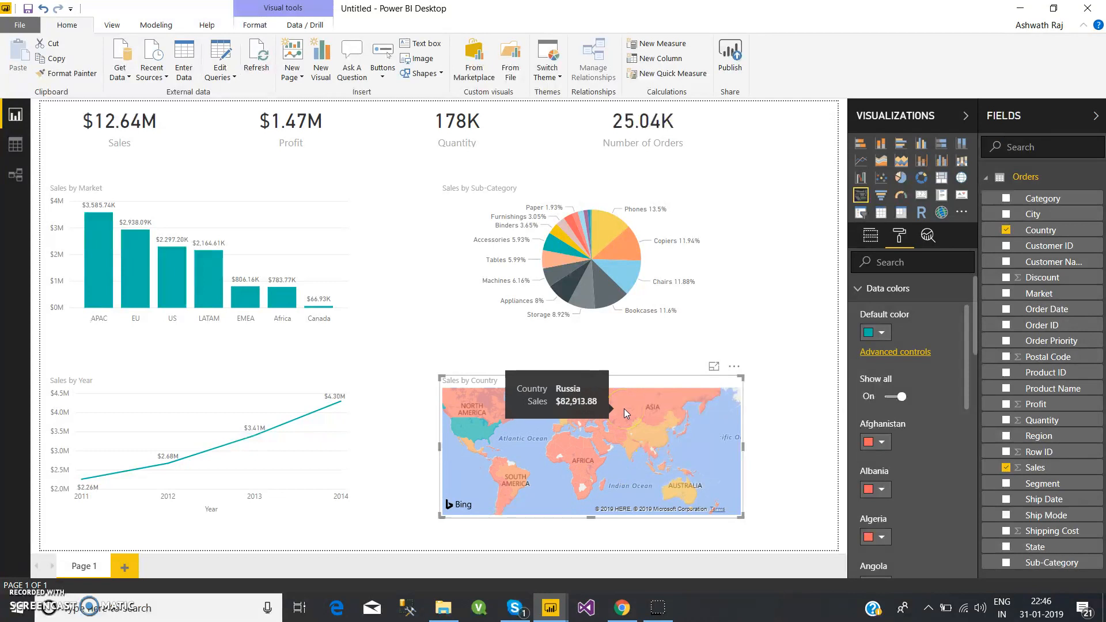
{"action": "left_click", "coordinate": [805, 455]}
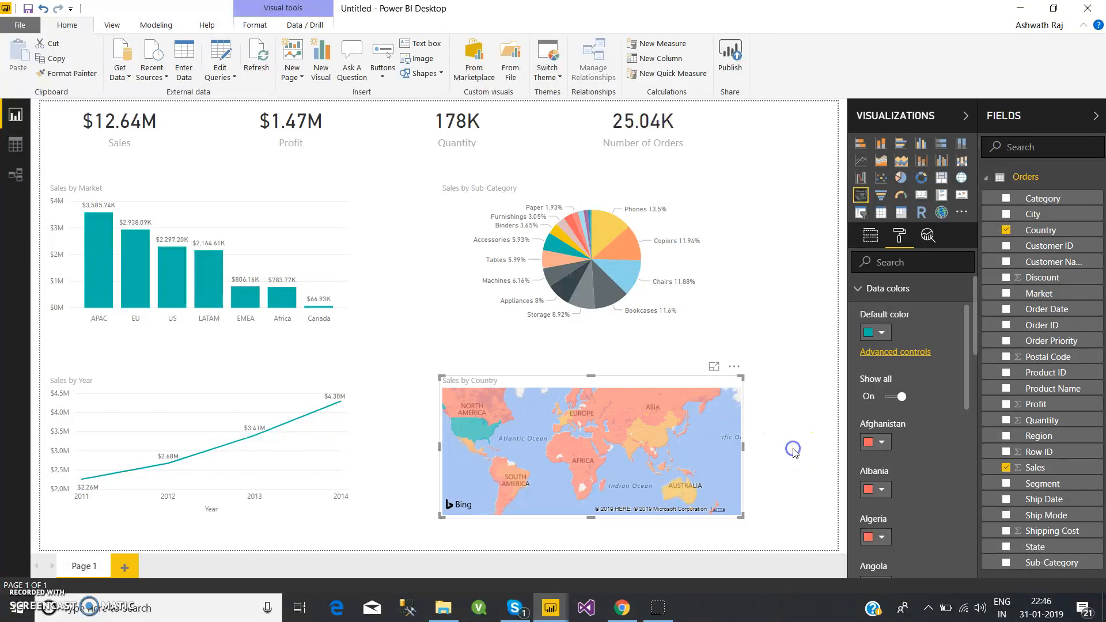
{"action": "left_click", "coordinate": [793, 451]}
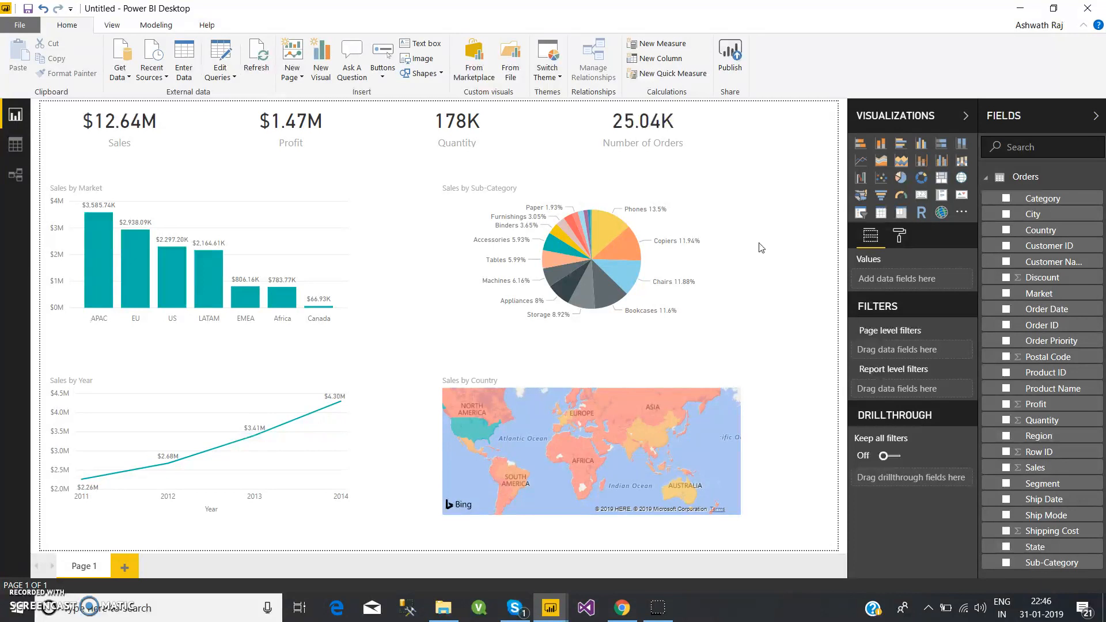
- Add a slicer with Order Date as its field, placed beside the Number of Orders card and shortened to fit
{"action": "left_click", "coordinate": [861, 213]}
{"action": "left_click_drag", "start_coordinate": [771, 198], "coordinate": [766, 118]}
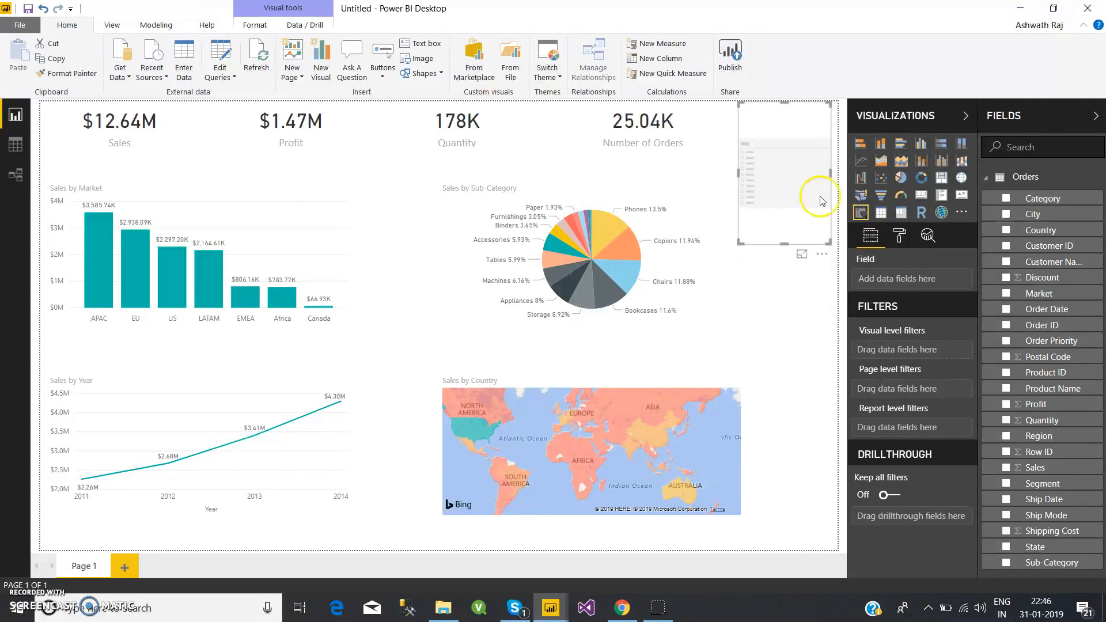
{"action": "left_click_drag", "start_coordinate": [830, 243], "coordinate": [837, 177]}
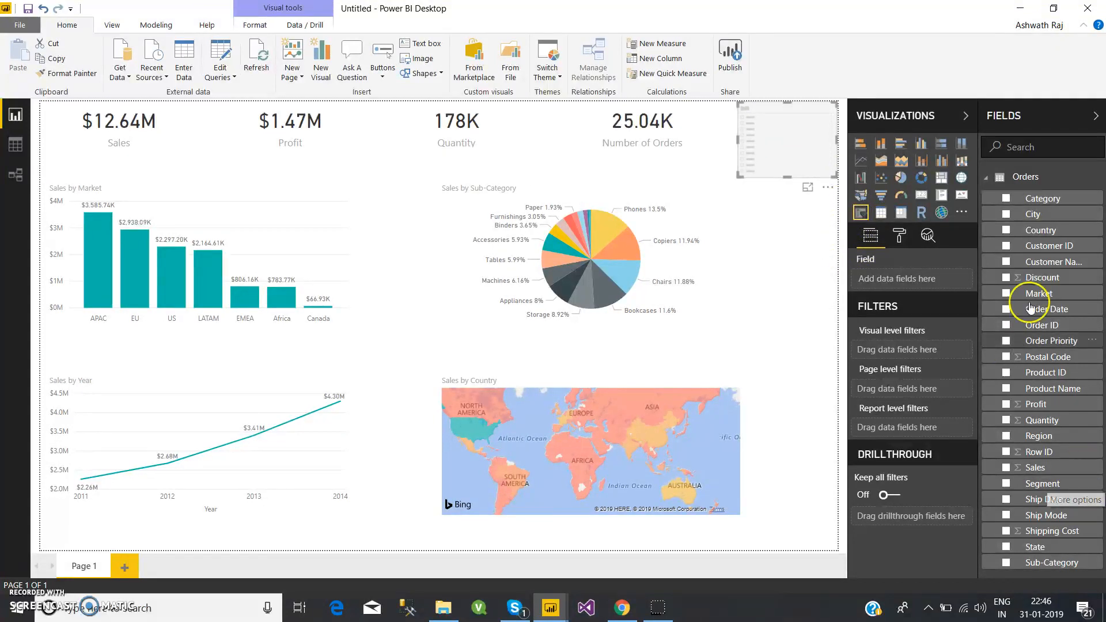
{"action": "left_click_drag", "start_coordinate": [1048, 307], "coordinate": [785, 167]}
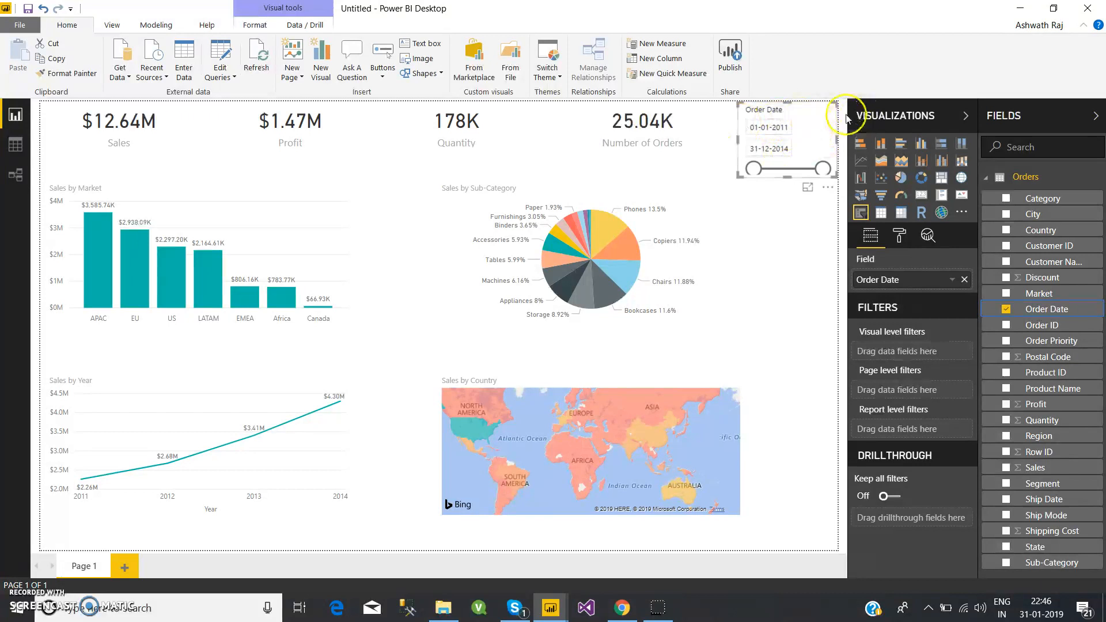
- Examine the Order Date slicer's available types and its date range slider, and compare with the yearly line chart
{"action": "left_click", "coordinate": [828, 114]}
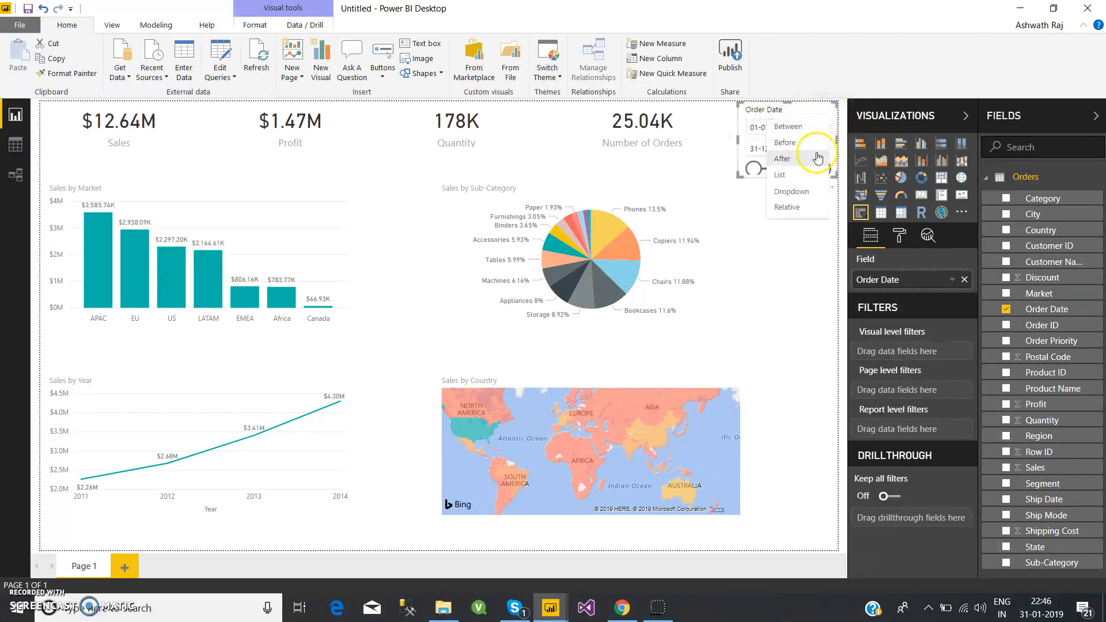
{"action": "left_click", "coordinate": [809, 178]}
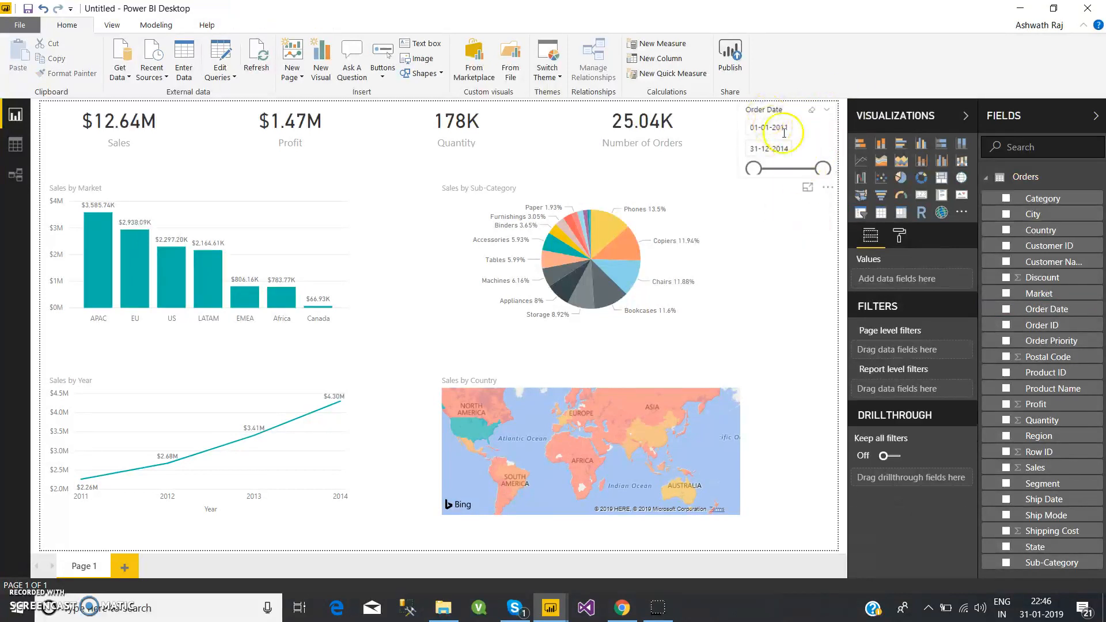
{"action": "mouse_move", "coordinate": [823, 169]}
{"action": "left_mouse_down"}
{"action": "mouse_move", "coordinate": [807, 169]}
{"action": "mouse_move", "coordinate": [826, 168]}
{"action": "left_mouse_up"}
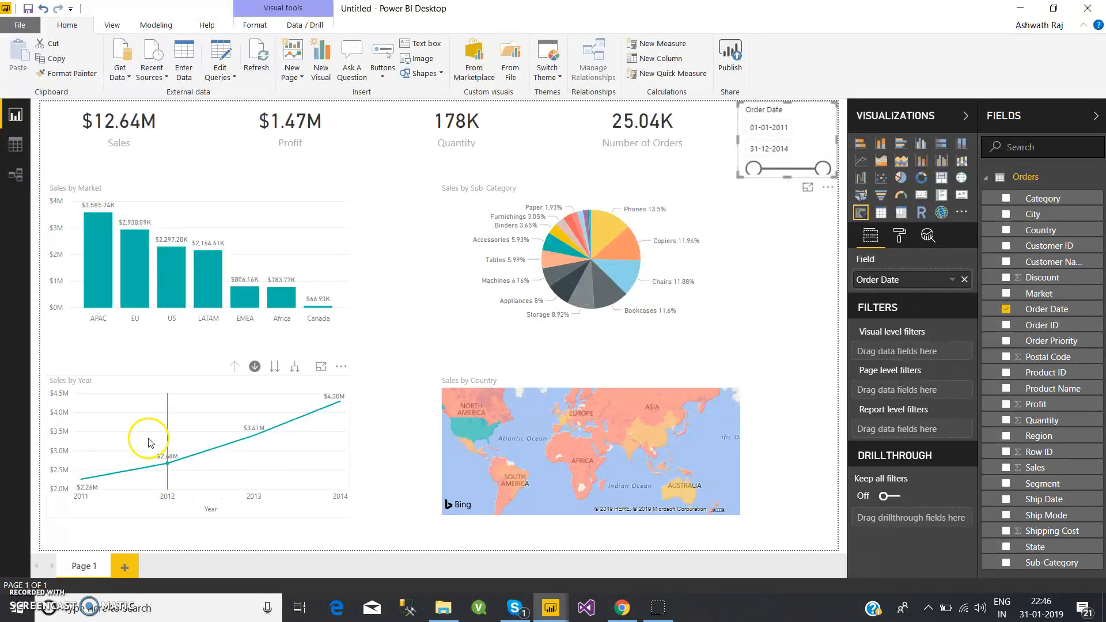
{"action": "mouse_move", "coordinate": [141, 458]}
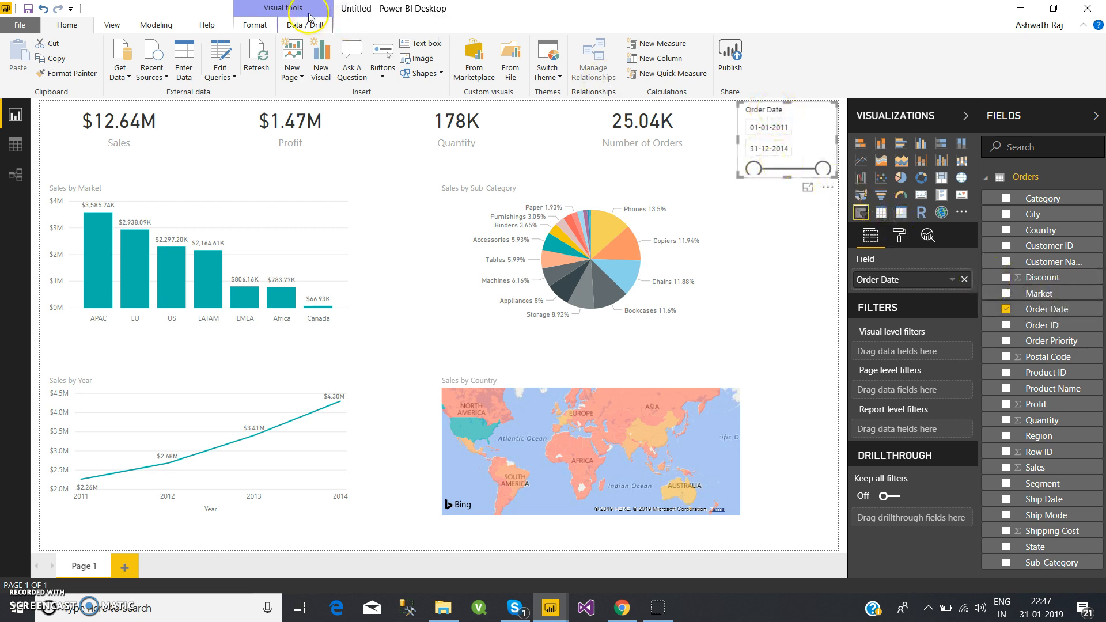
- Duplicate the Order Date column of the Orders query in Power Query Editor
{"action": "left_click", "coordinate": [218, 61]}
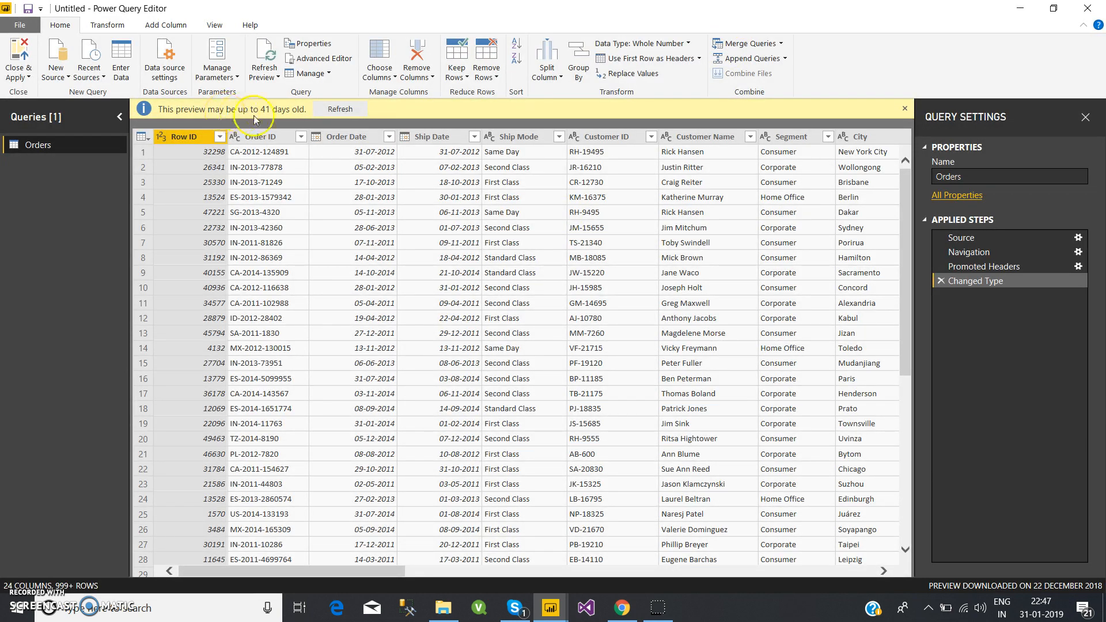
{"action": "left_click", "coordinate": [340, 142]}
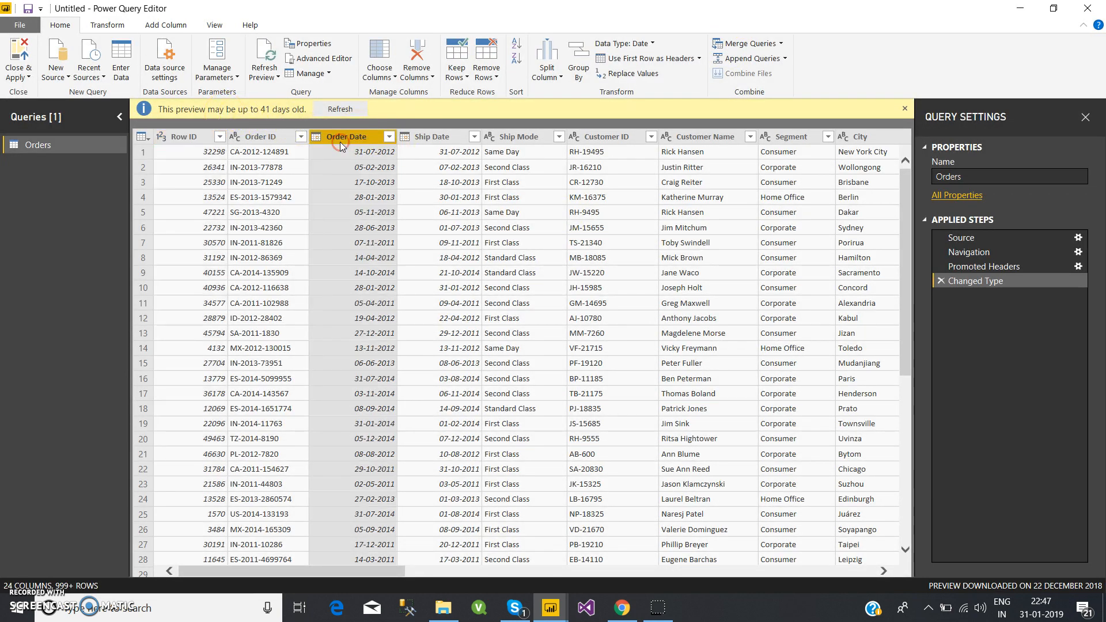
{"action": "right_click", "coordinate": [340, 142]}
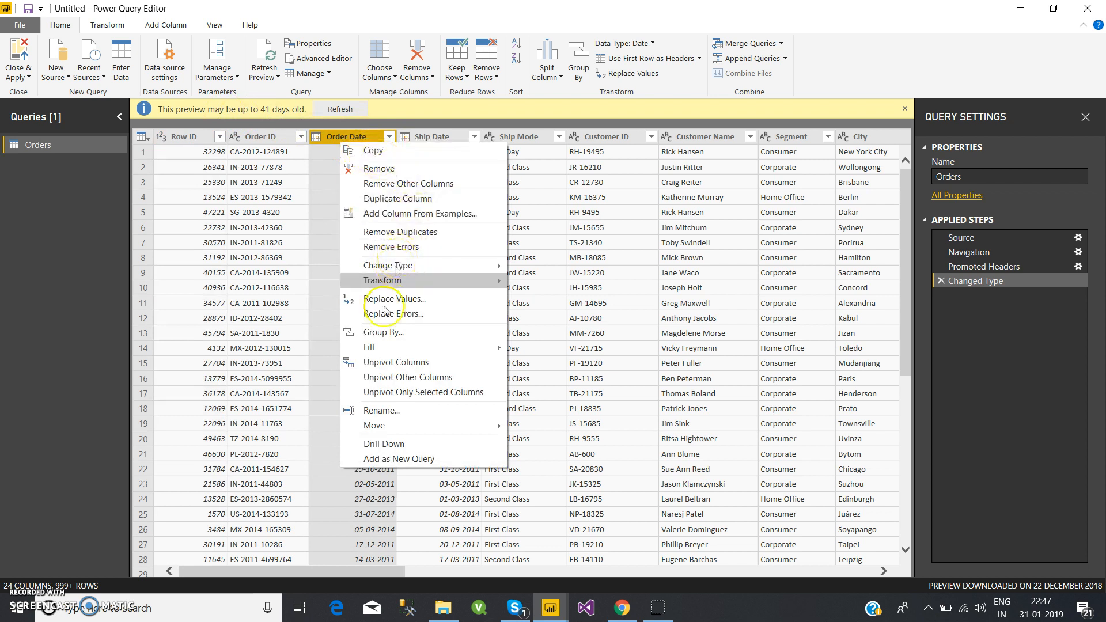
{"action": "left_click", "coordinate": [404, 197]}
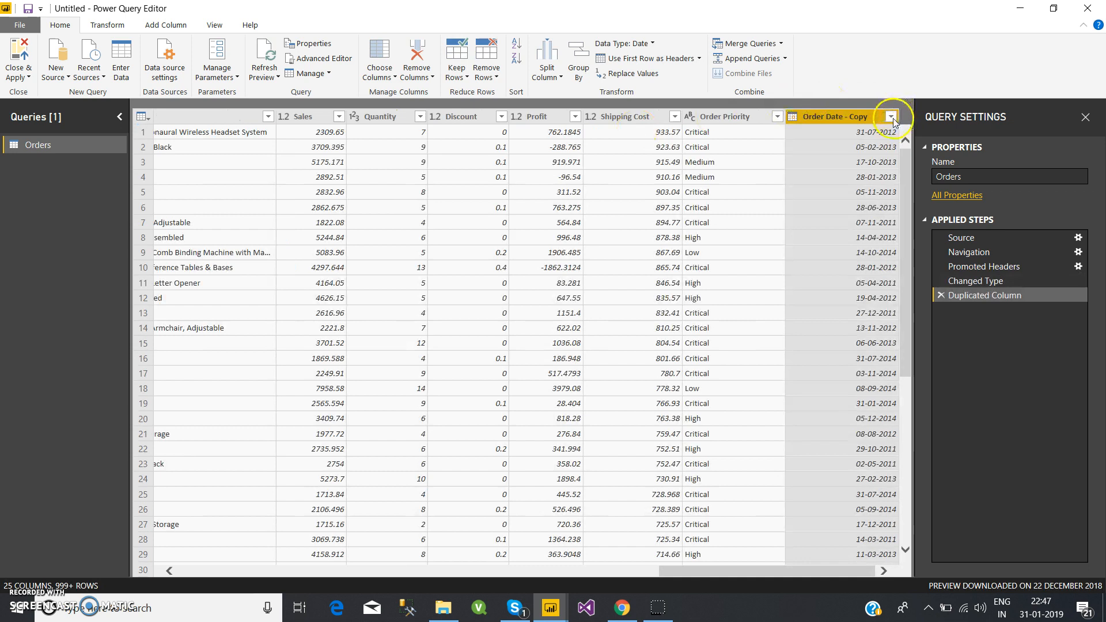
- Transform the duplicated Order Date column to its year, rename it Year, and apply the query changes to the report
{"action": "right_click", "coordinate": [865, 118]}
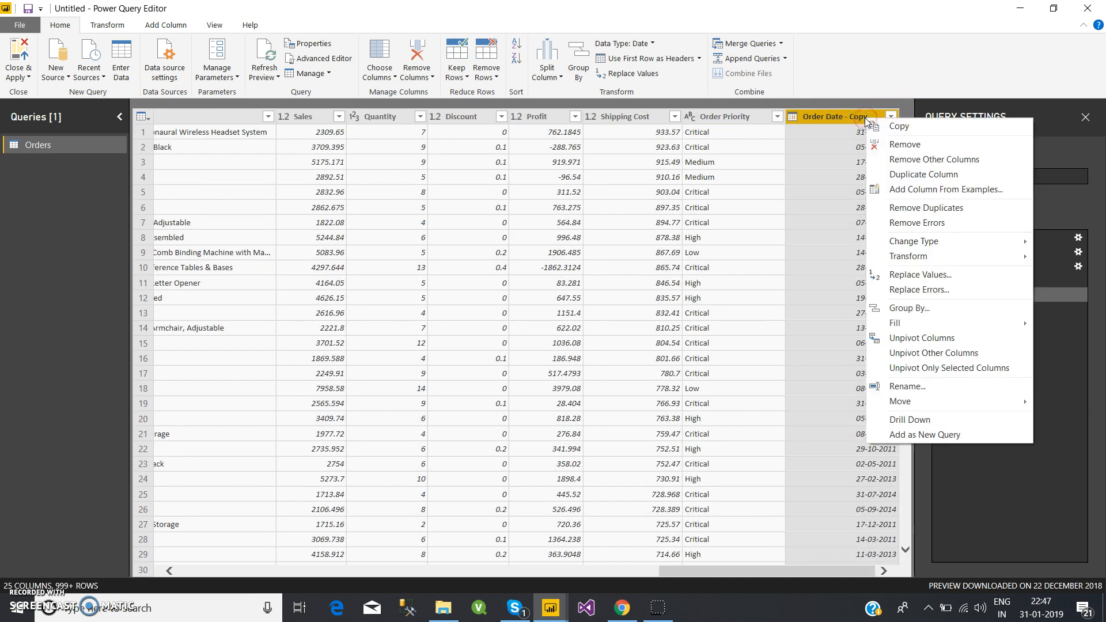
{"action": "mouse_move", "coordinate": [939, 256]}
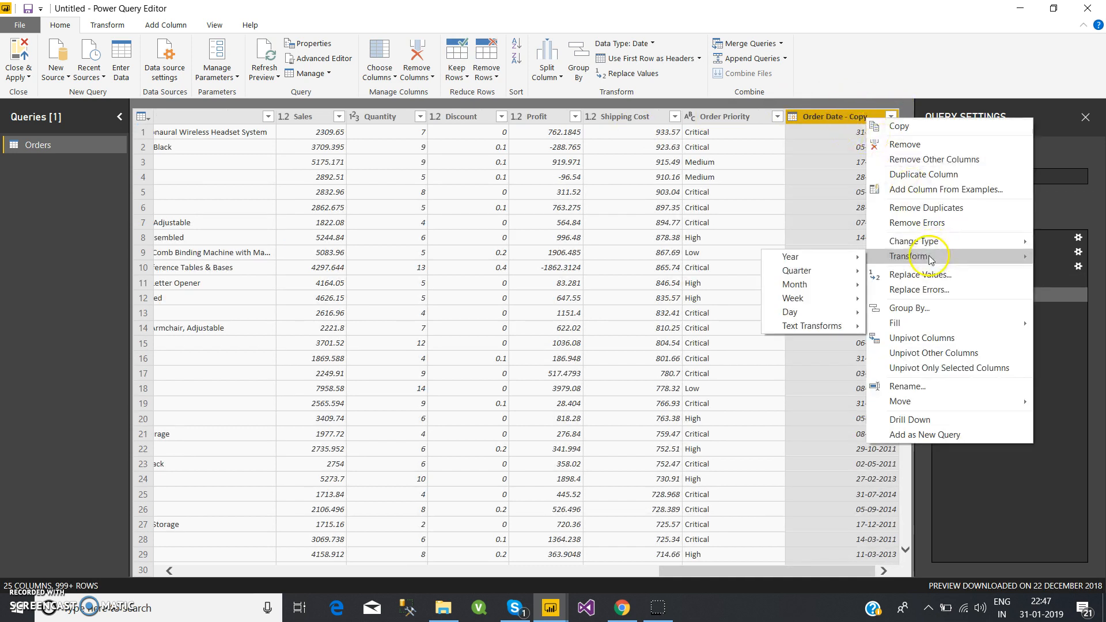
{"action": "mouse_move", "coordinate": [849, 261]}
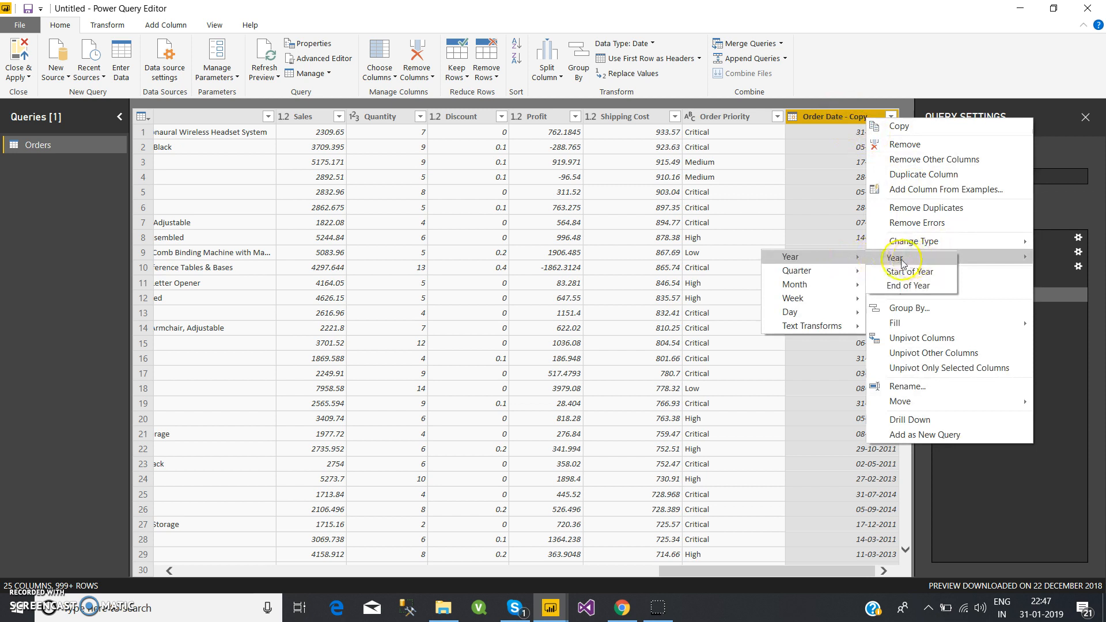
{"action": "left_click", "coordinate": [903, 260]}
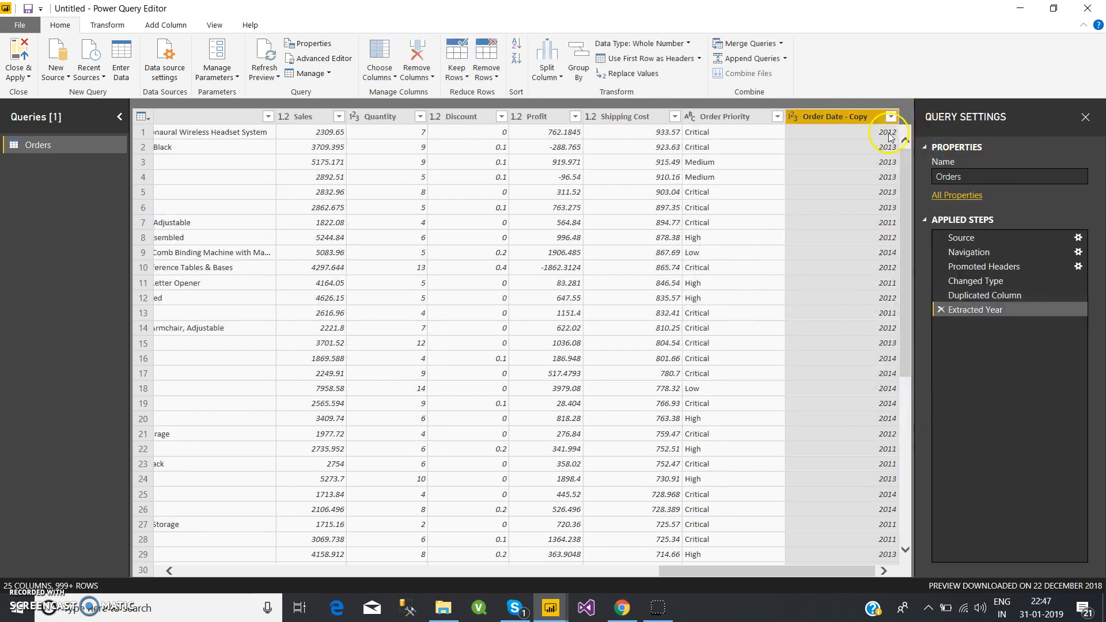
{"action": "double_click", "coordinate": [842, 117]}
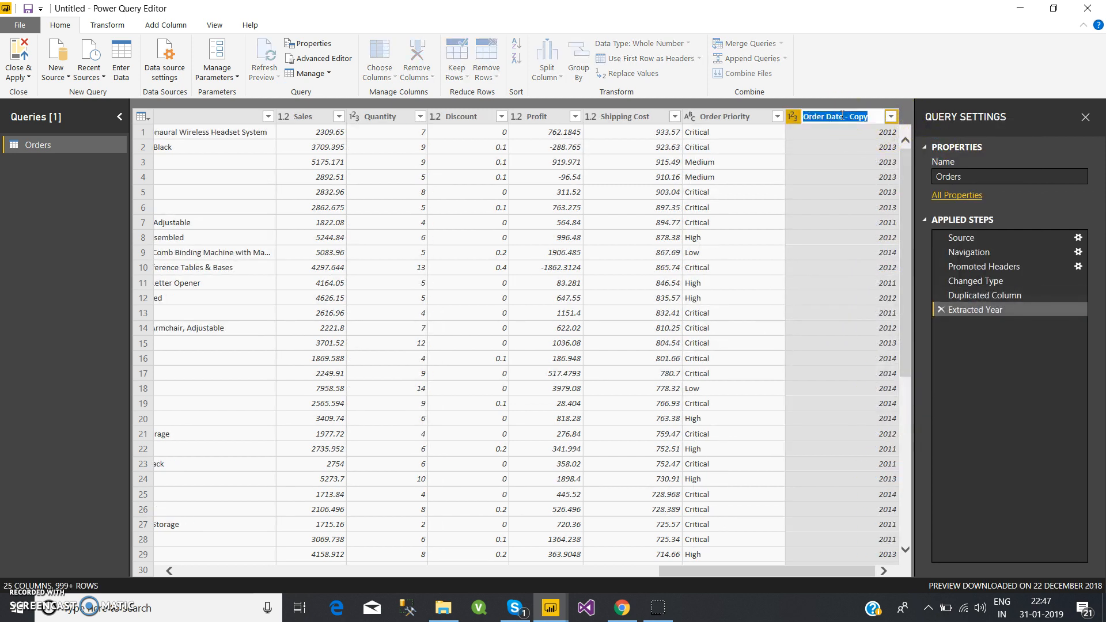
{"action": "type", "text": "Year"}
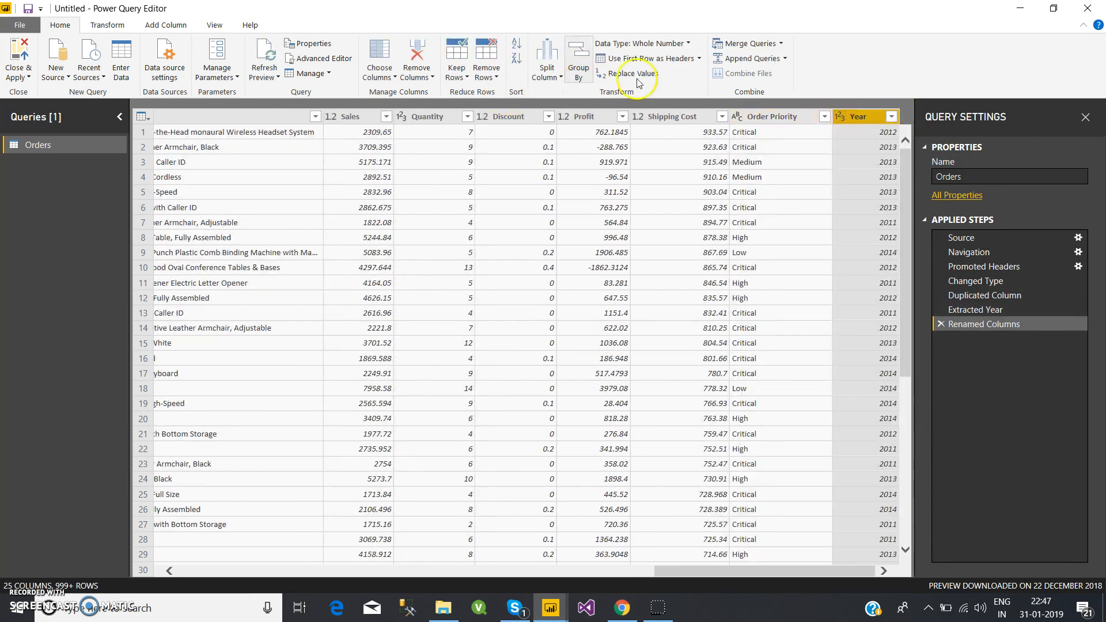
{"action": "left_click", "coordinate": [15, 51]}
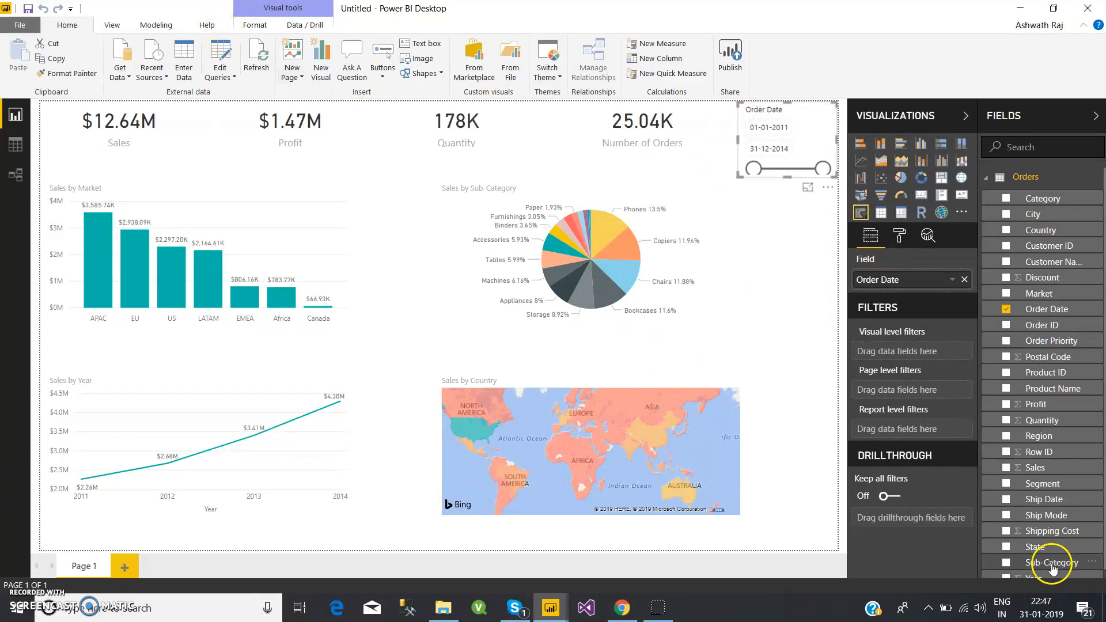
- Replace Order Date with Year as the slicer's field and change the slicer type to Dropdown
{"action": "left_click_drag", "start_coordinate": [1042, 581], "coordinate": [898, 279]}
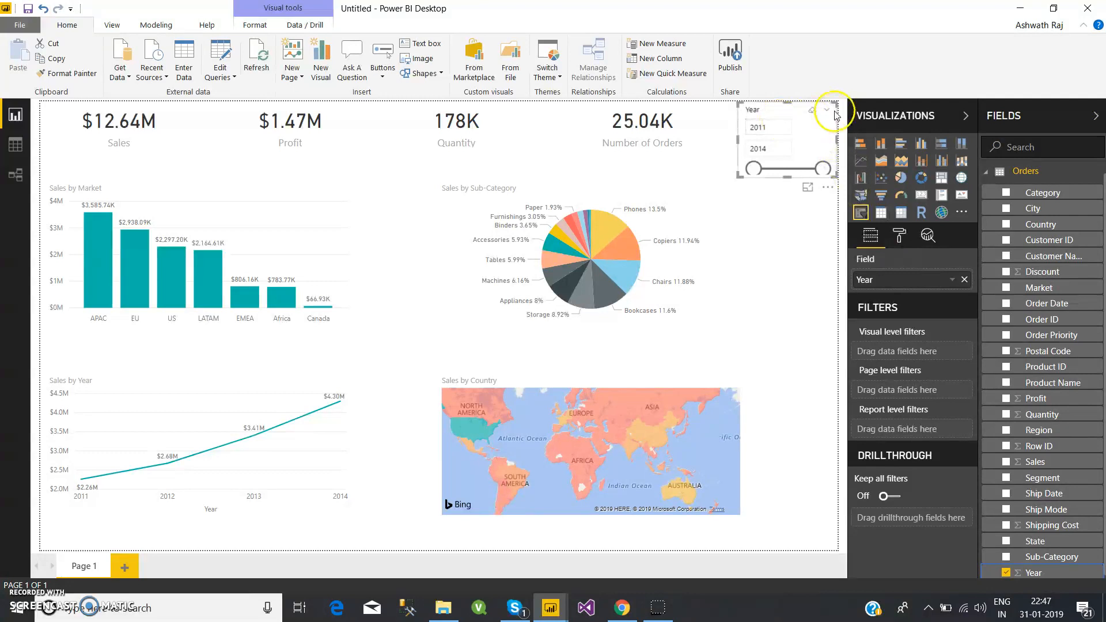
{"action": "left_click", "coordinate": [827, 109]}
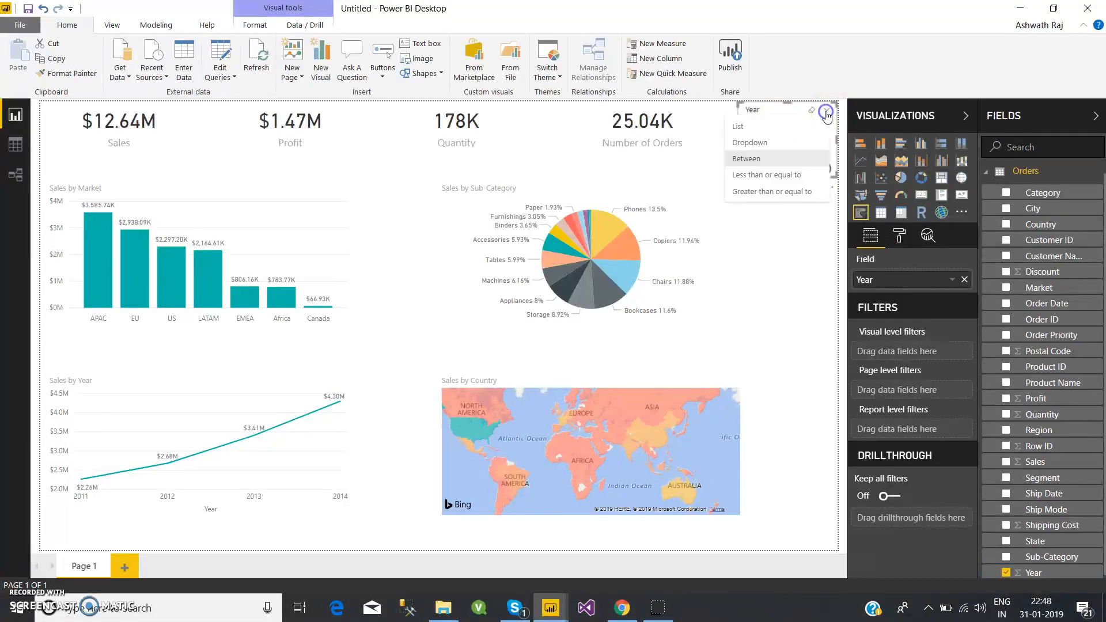
{"action": "left_click", "coordinate": [766, 142]}
- Filter the report to 2011 with the Year slicer and try selecting 2012 as well
{"action": "left_click", "coordinate": [787, 130]}
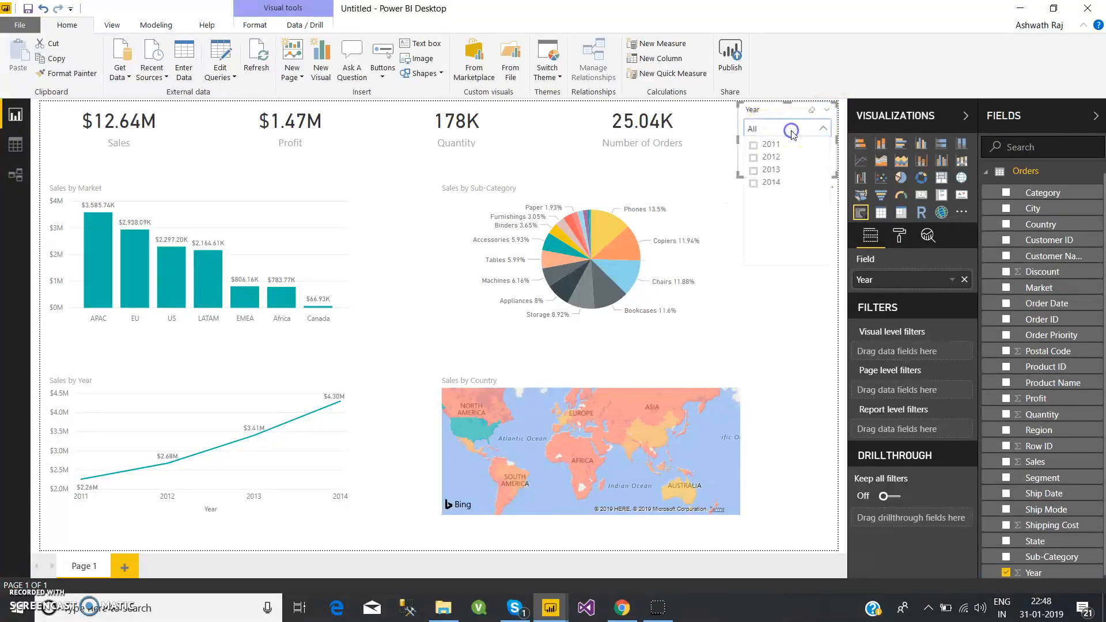
{"action": "left_click", "coordinate": [755, 147]}
{"action": "left_click", "coordinate": [755, 158]}
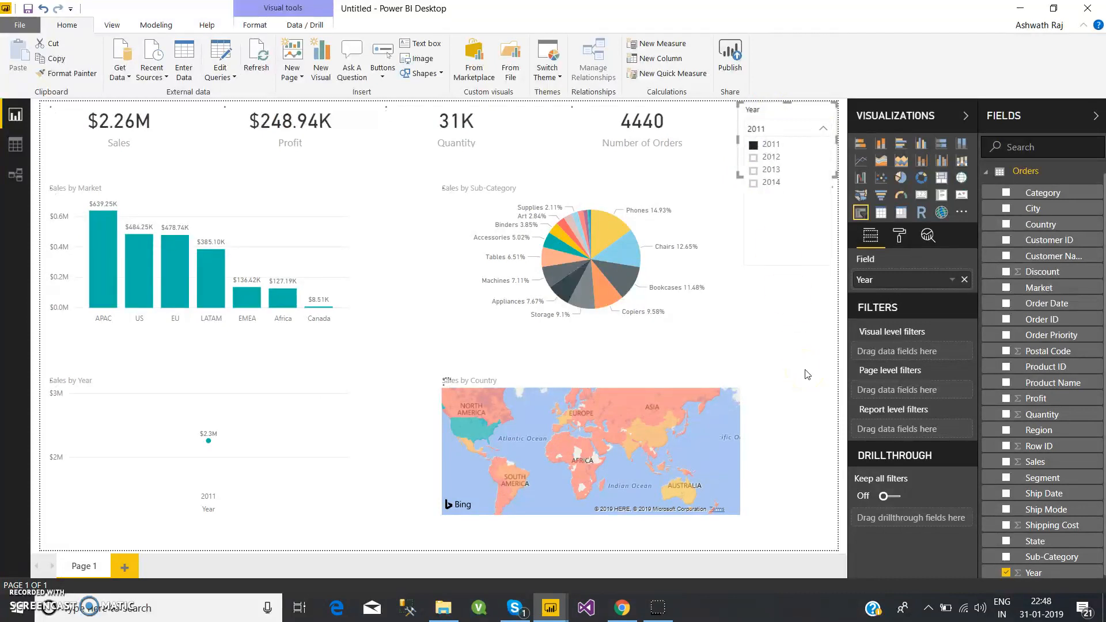
- Enable the "Select All" option and turn off Single Select in the Year slicer's selection controls
{"action": "left_click", "coordinate": [782, 113]}
{"action": "left_click", "coordinate": [898, 237]}
{"action": "left_click", "coordinate": [909, 314]}
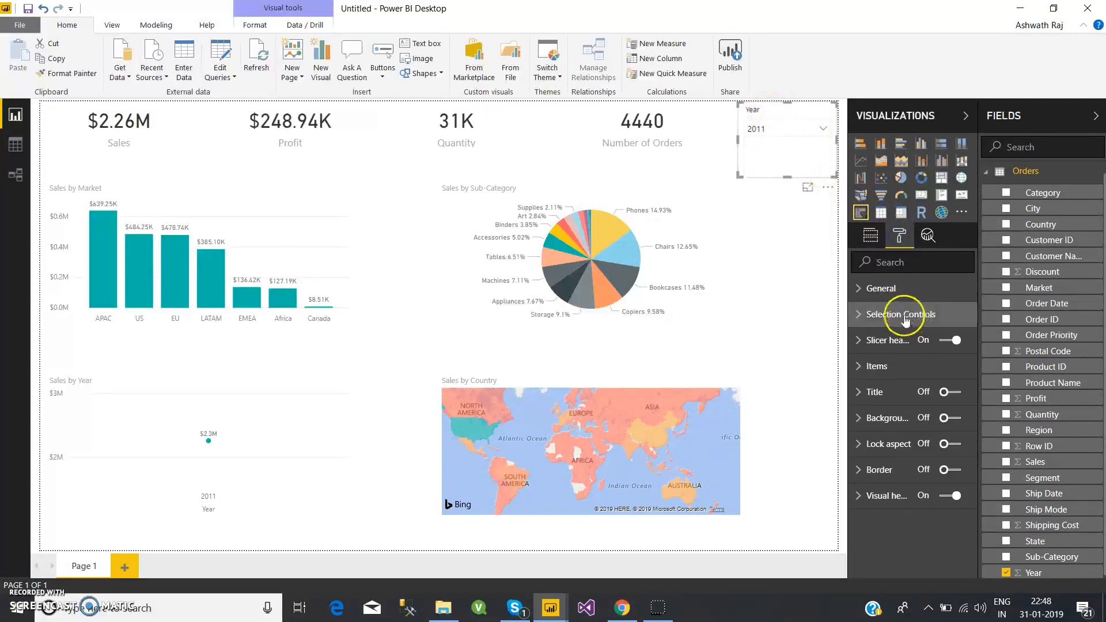
{"action": "left_click", "coordinate": [894, 363]}
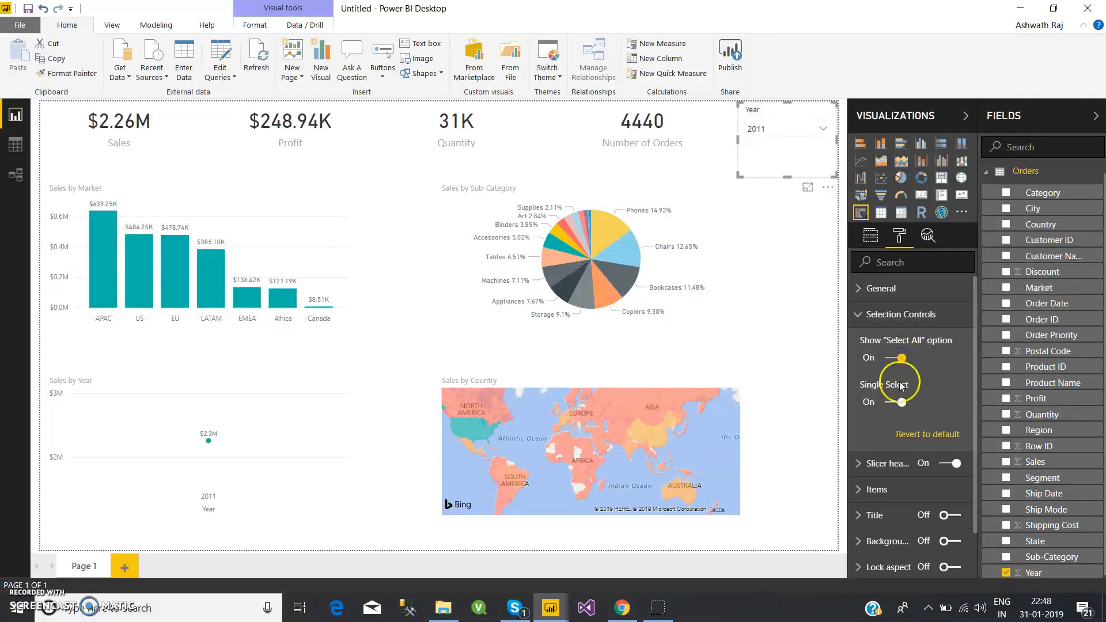
{"action": "left_click", "coordinate": [892, 403]}
{"action": "left_click", "coordinate": [891, 407]}
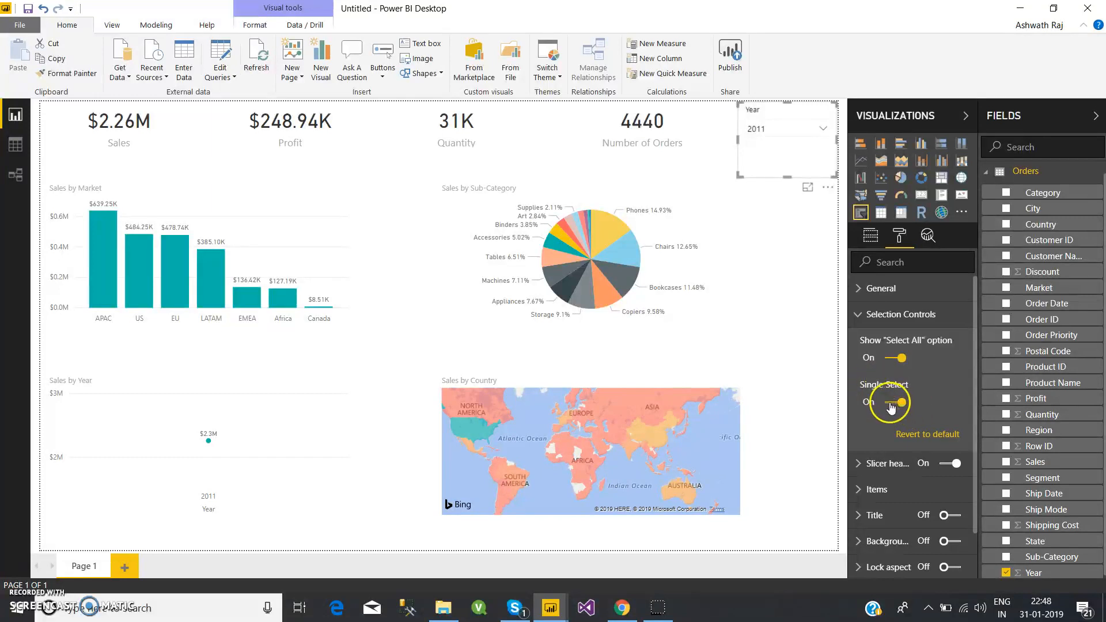
- Try a multiple selection in the Year slicer, filtering the report to 2012 and 2013
{"action": "left_click", "coordinate": [807, 129]}
{"action": "left_click", "coordinate": [764, 146]}
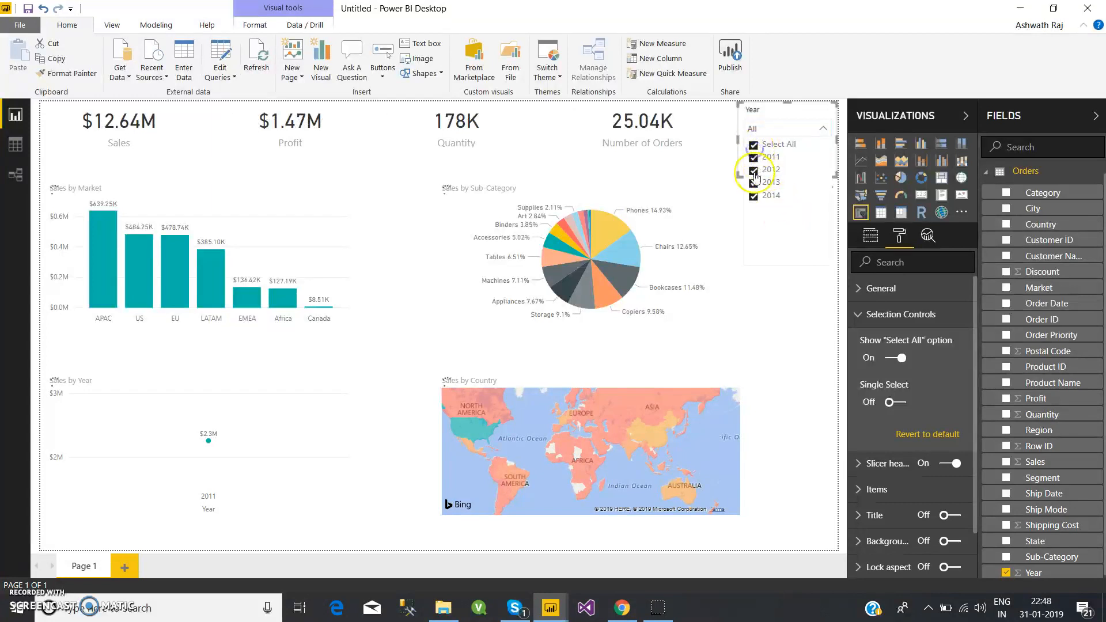
{"action": "left_click", "coordinate": [755, 172]}
{"action": "left_click", "coordinate": [754, 182]}
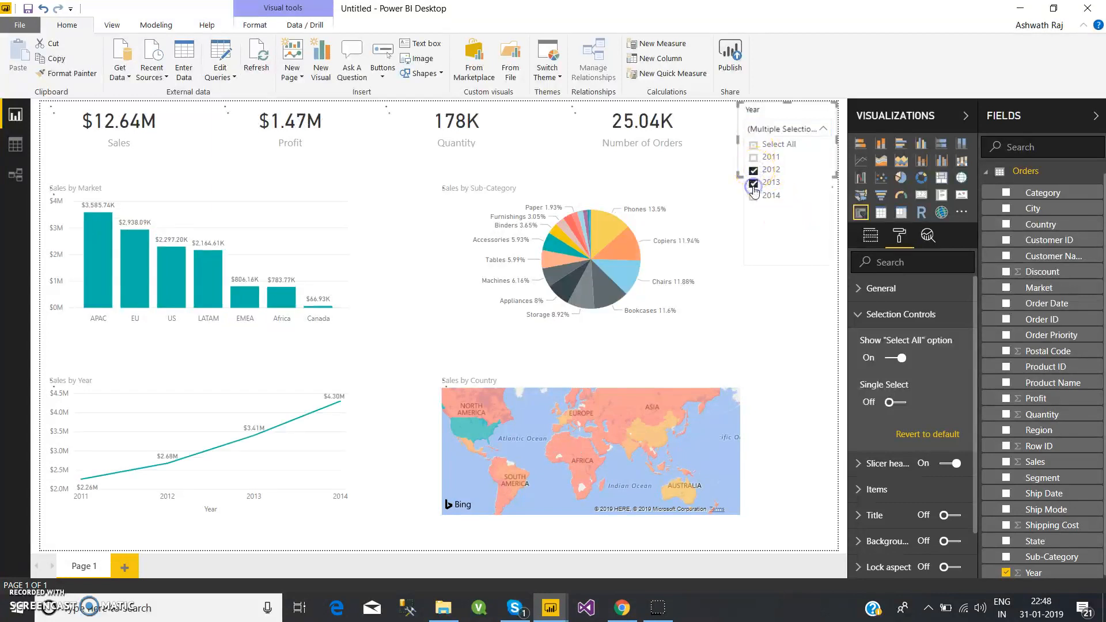
- Select all years in the Year slicer, close its list and deselect the visual
{"action": "left_click", "coordinate": [753, 145]}
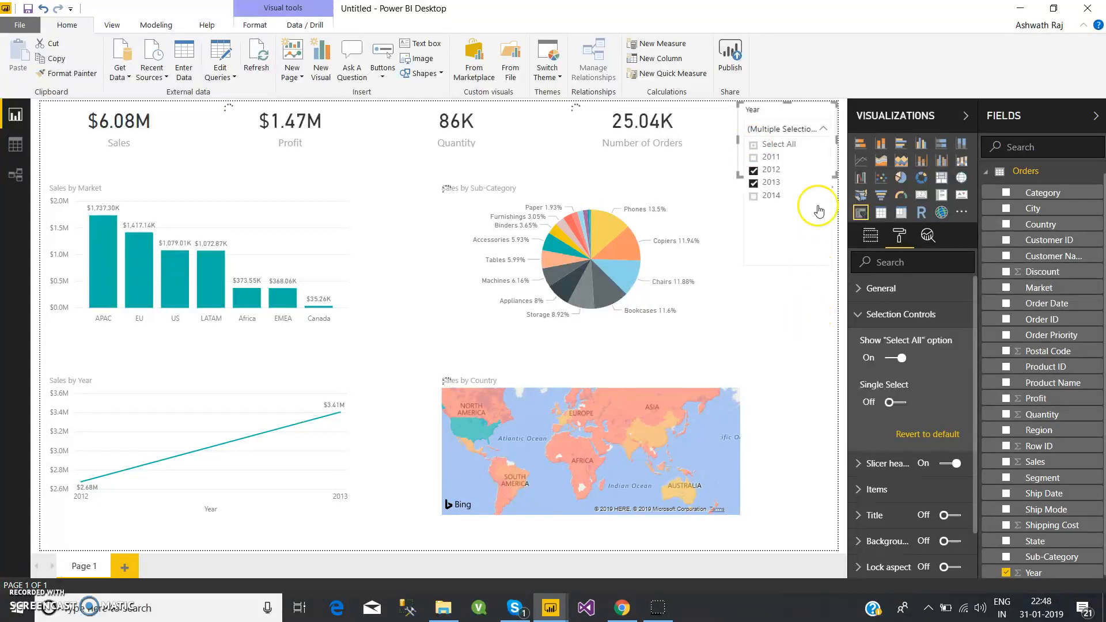
{"action": "left_click", "coordinate": [791, 378]}
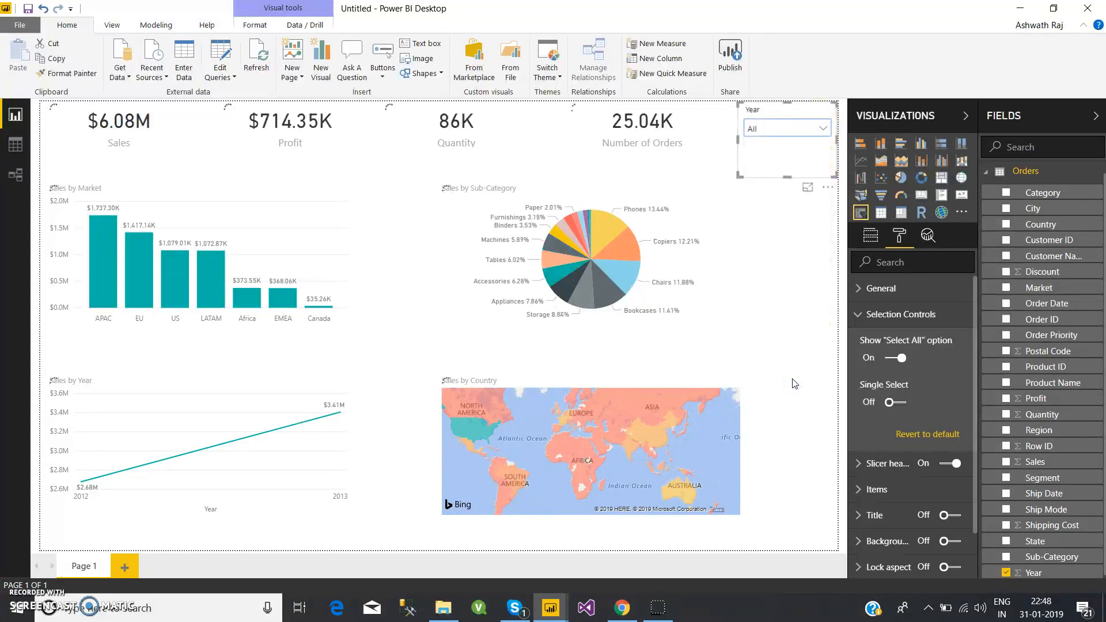
{"action": "left_click", "coordinate": [795, 384]}
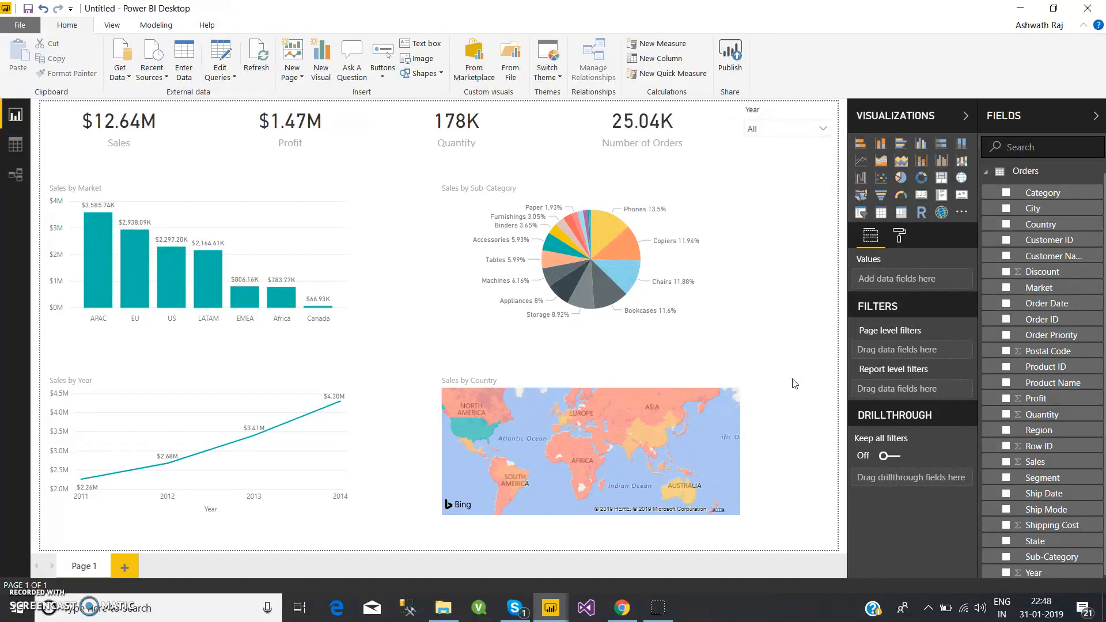